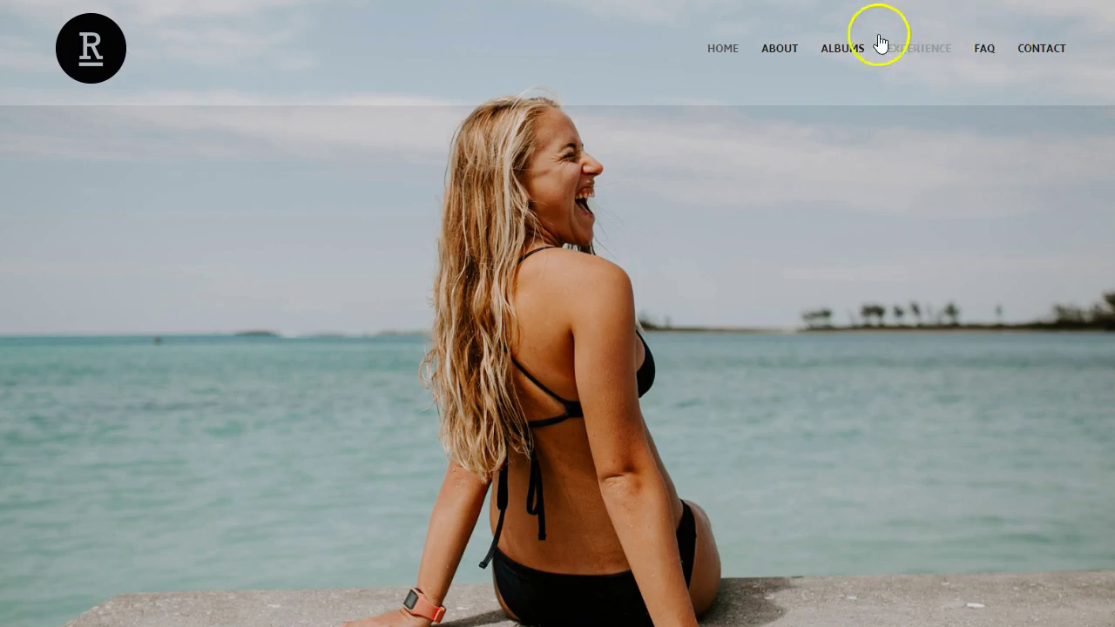
Look over the website's home page, from the top image down to the featured client thumbnails and session section.
scroll(711, 265, "down", 10)
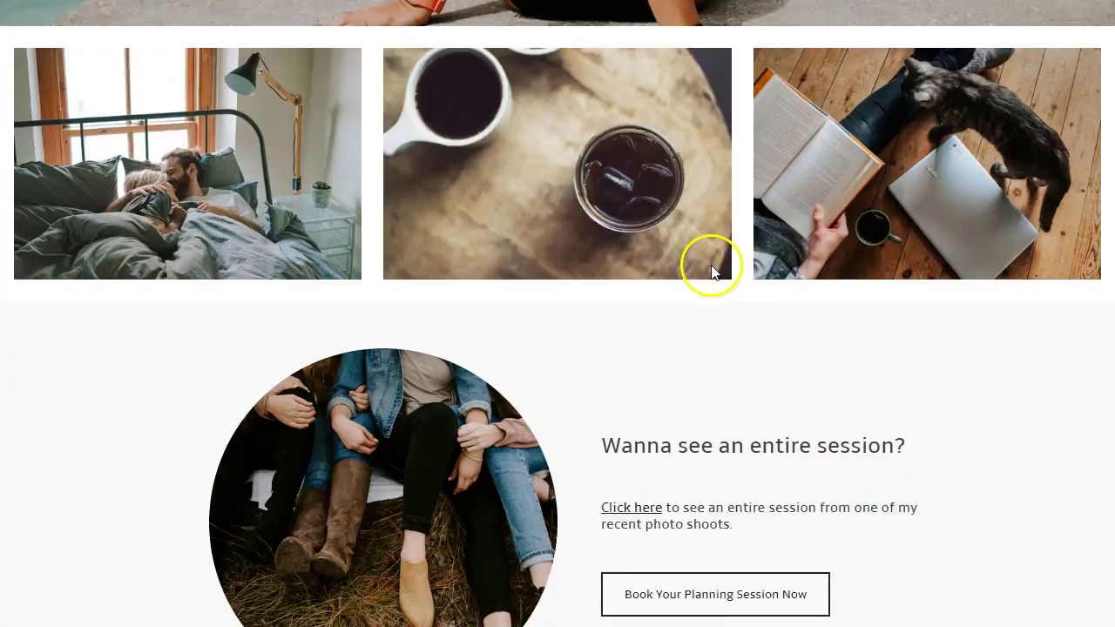
scroll(751, 340, "up", 5)
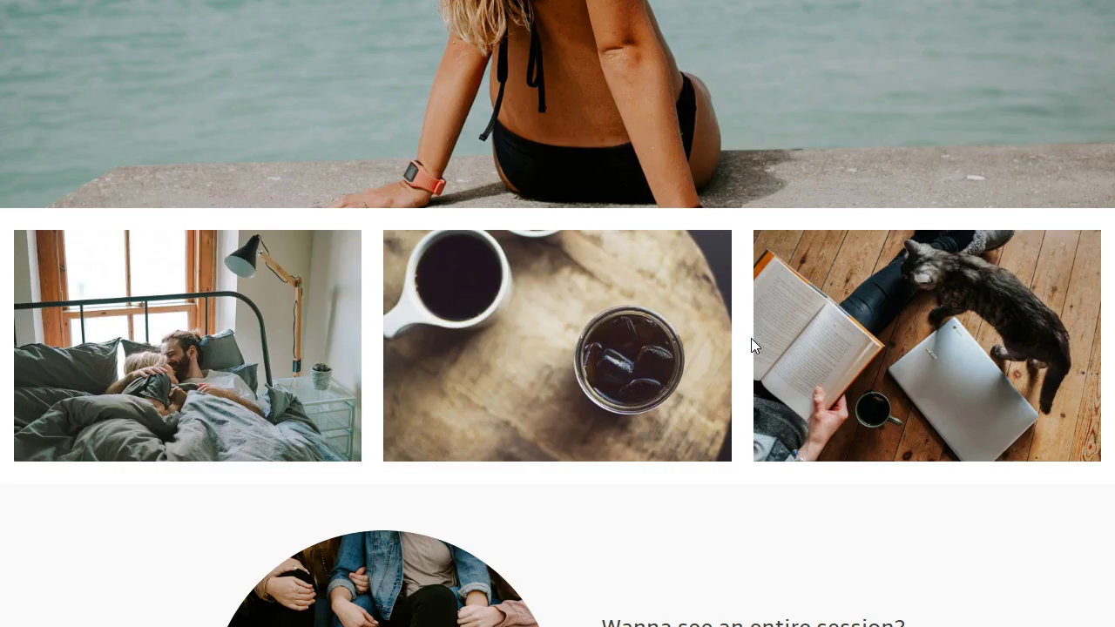
scroll(473, 352, "up", 5)
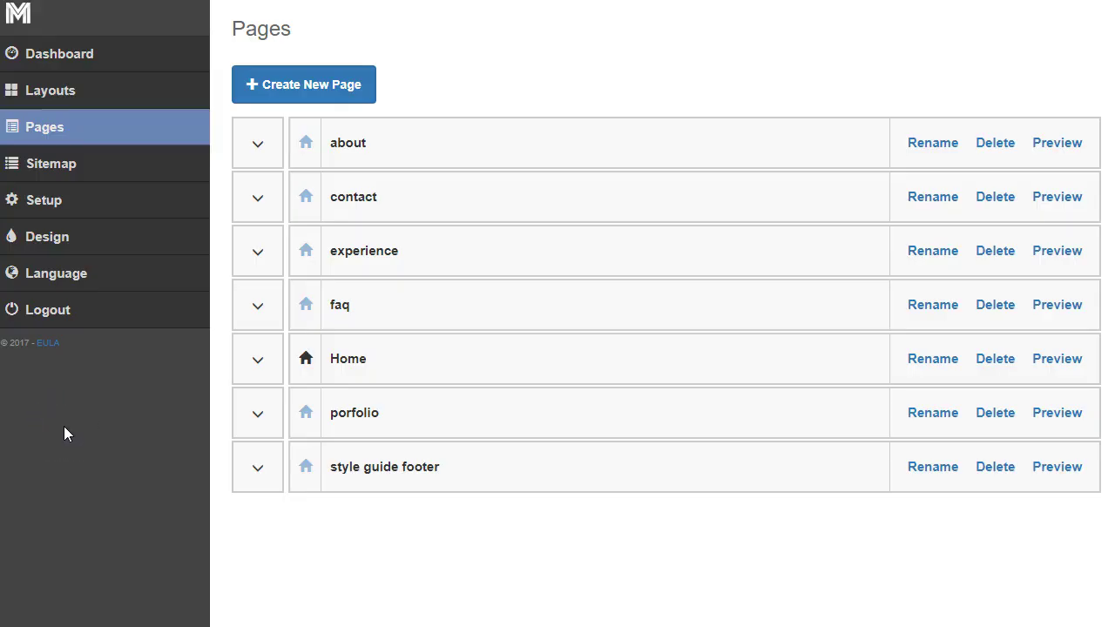
Open the Pages list and expand the Home page to examine its top image and title and featured client links blocks.
left_click(68, 137)
left_click(413, 399)
left_click(410, 198)
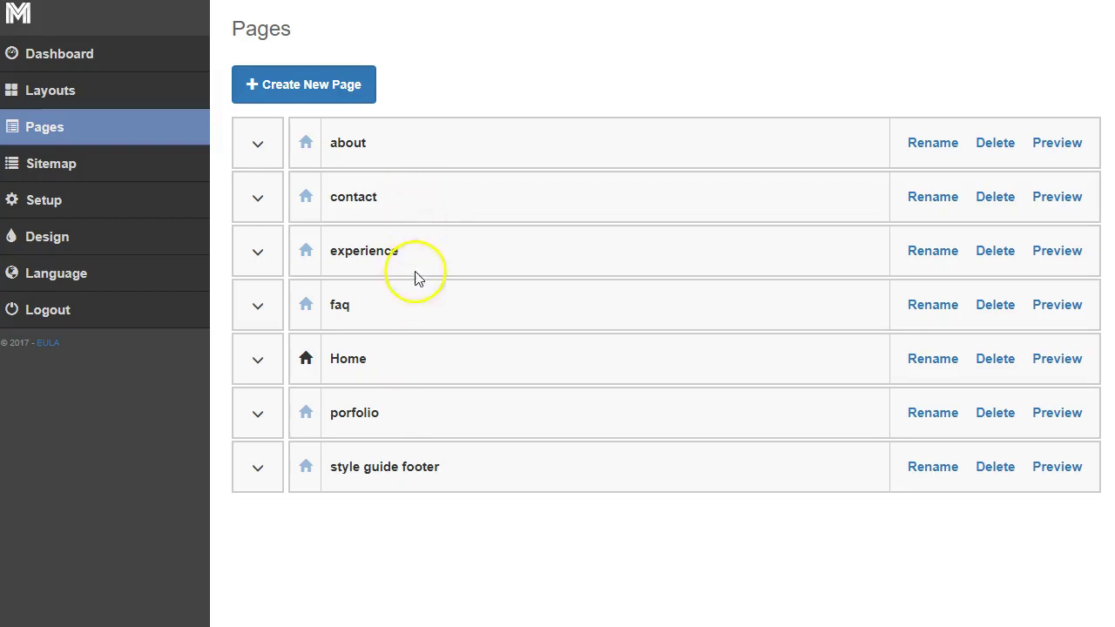
left_click(254, 366)
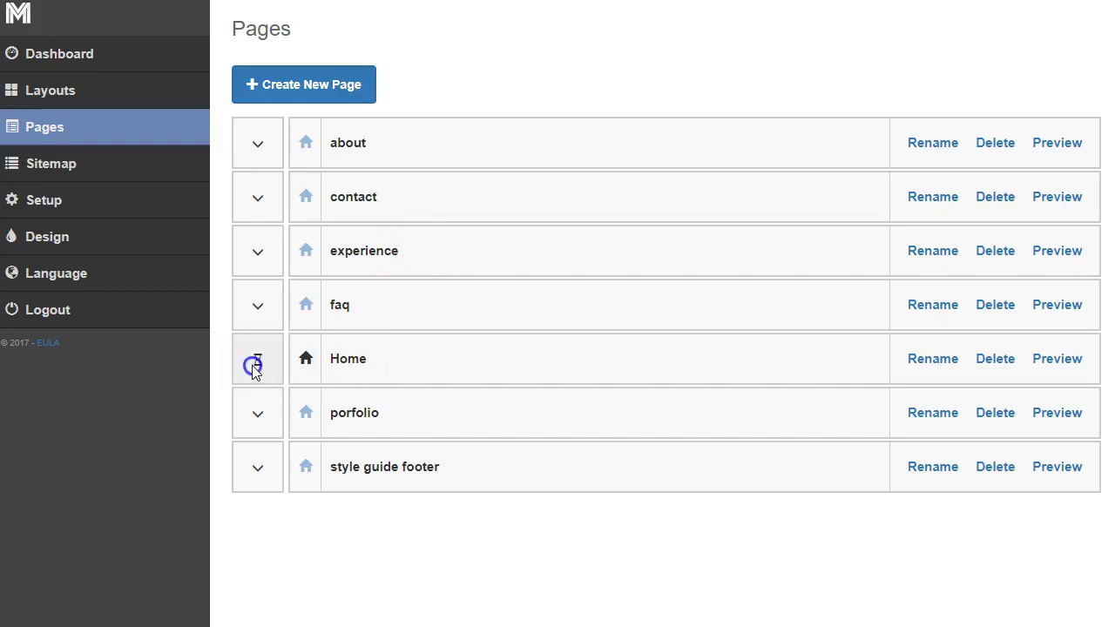
scroll(659, 460, "down", 2)
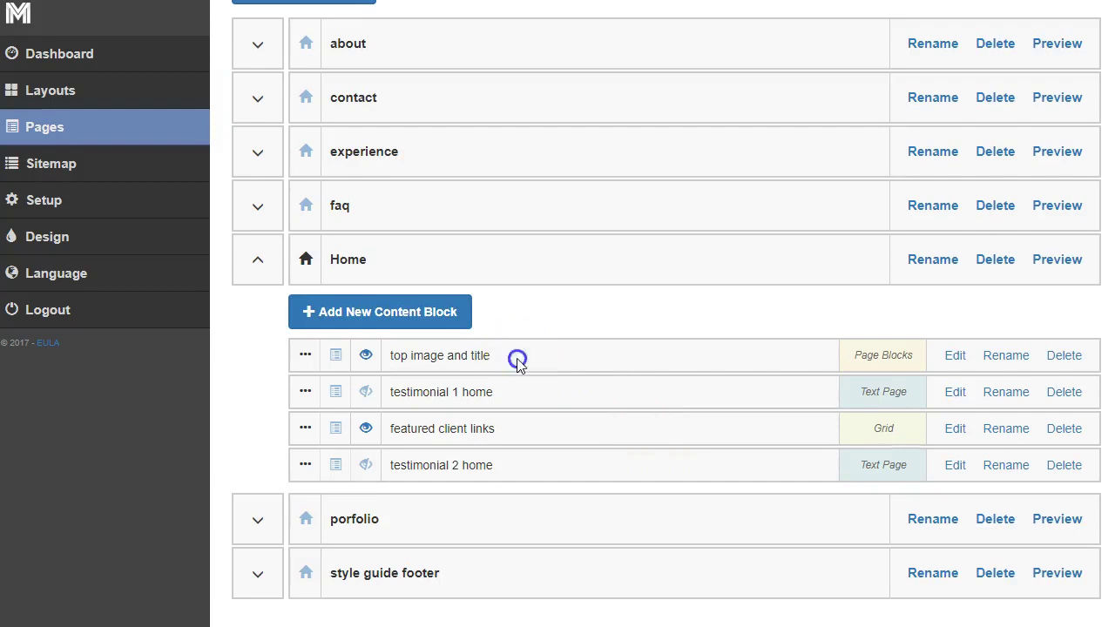
triple_click(393, 360)
left_click_drag(528, 440, 388, 440)
Switch to the live home page and examine the sections that correspond to the Home page's content blocks.
key("alt+Tab")
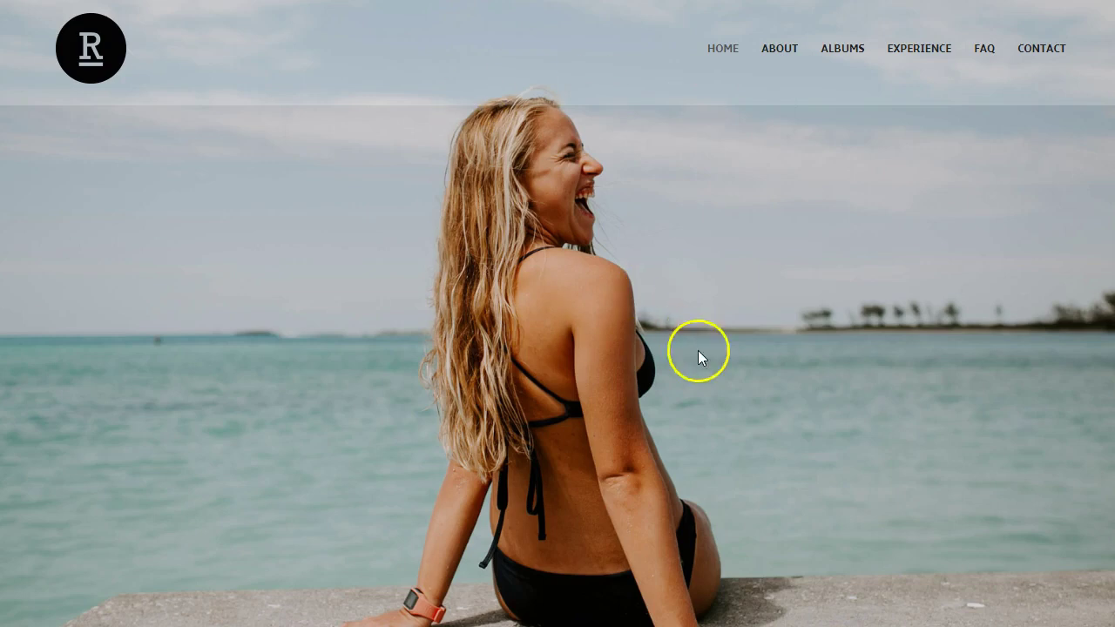
scroll(698, 353, "down", 6)
scroll(381, 356, "down", 3)
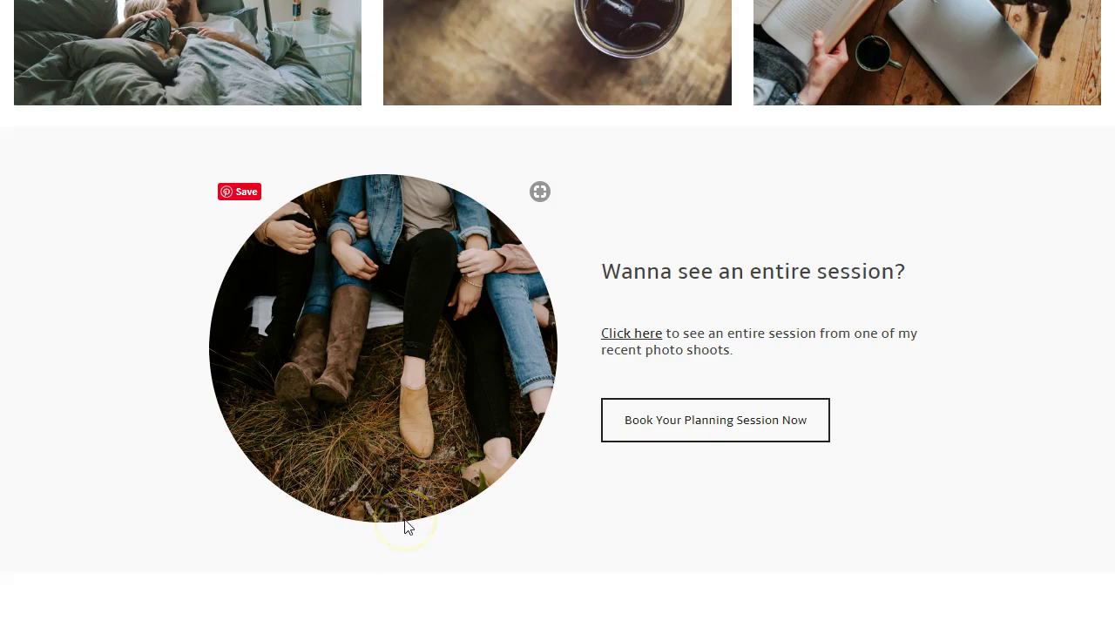
scroll(421, 526, "up", 10)
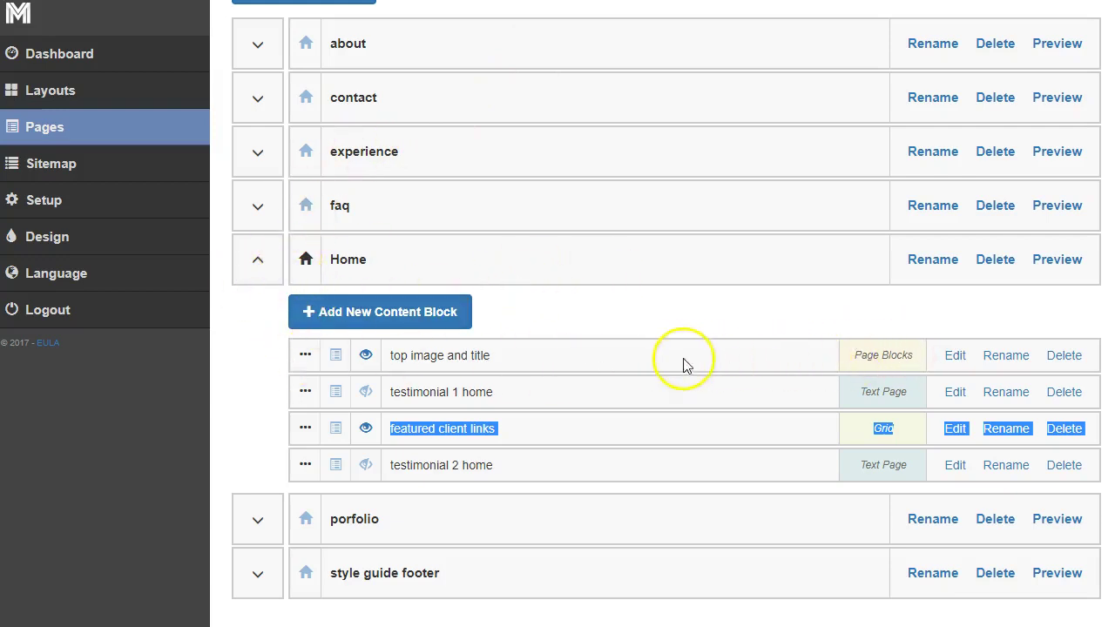
Open the entry in the Home page's top image and title block, review its background image settings and close it without saving.
left_click(955, 355)
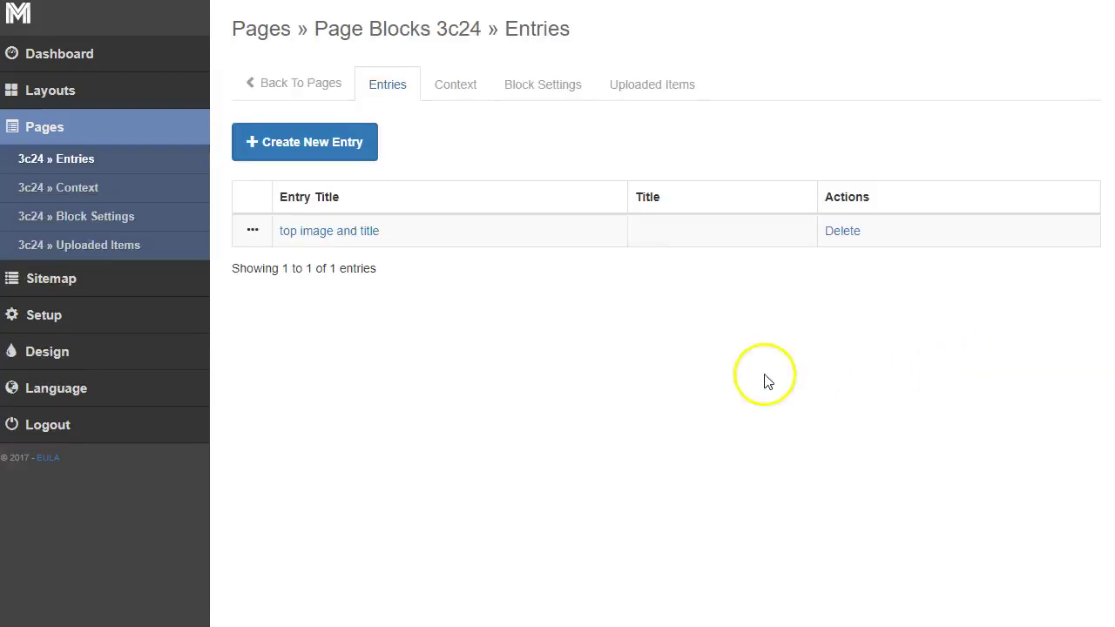
left_click(339, 234)
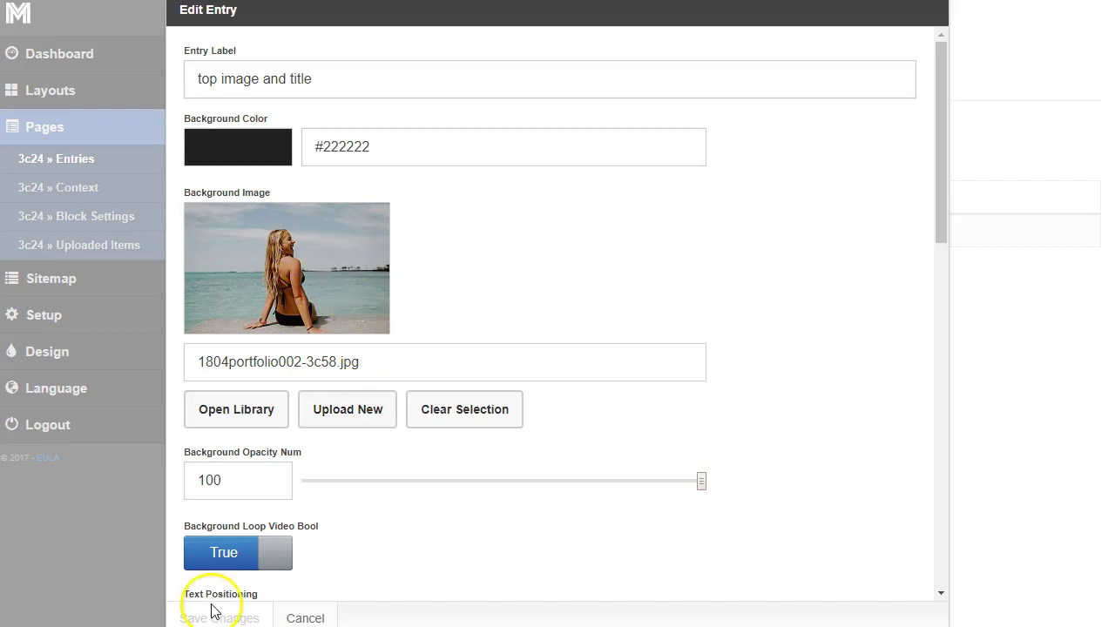
left_click(307, 618)
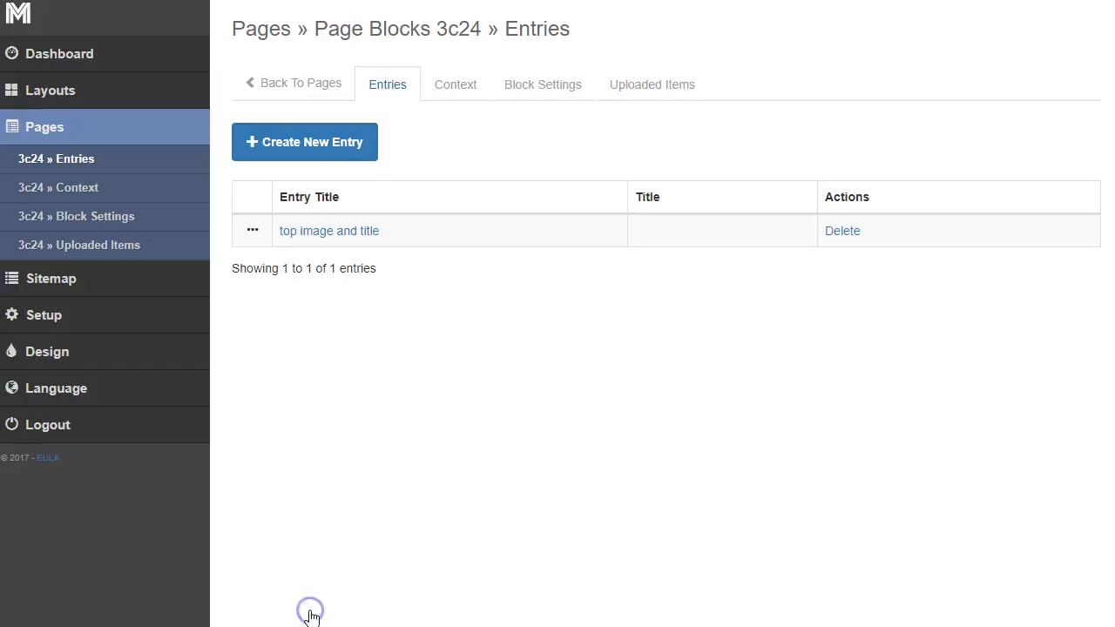
Check the dimensions of 1804_portfolio_002.jpg among the top image block's uploaded items.
left_click(648, 96)
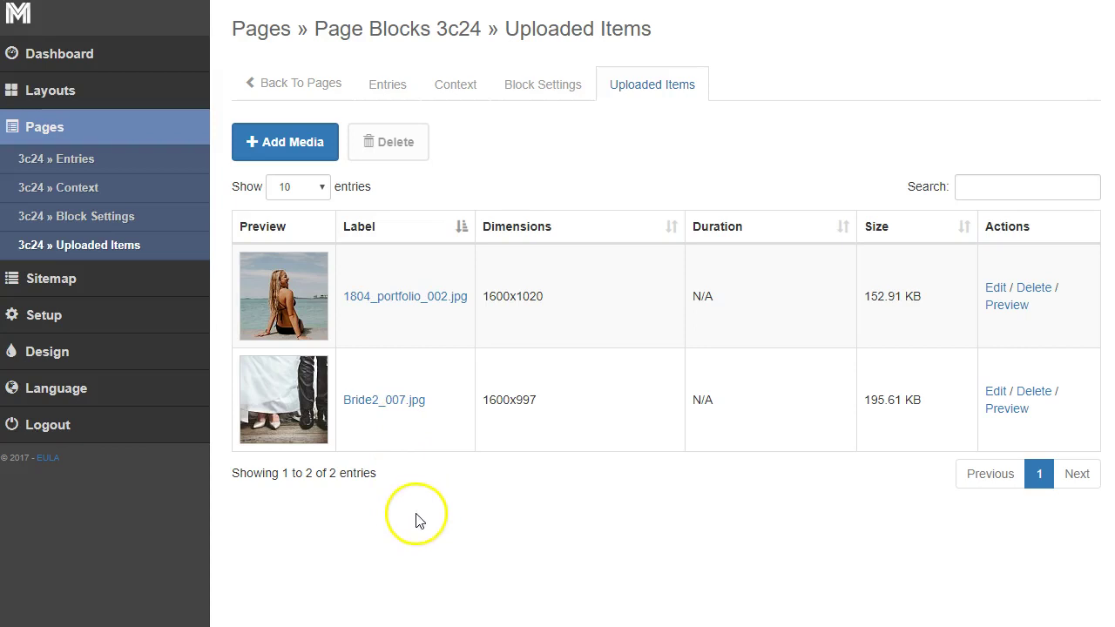
double_click(495, 298)
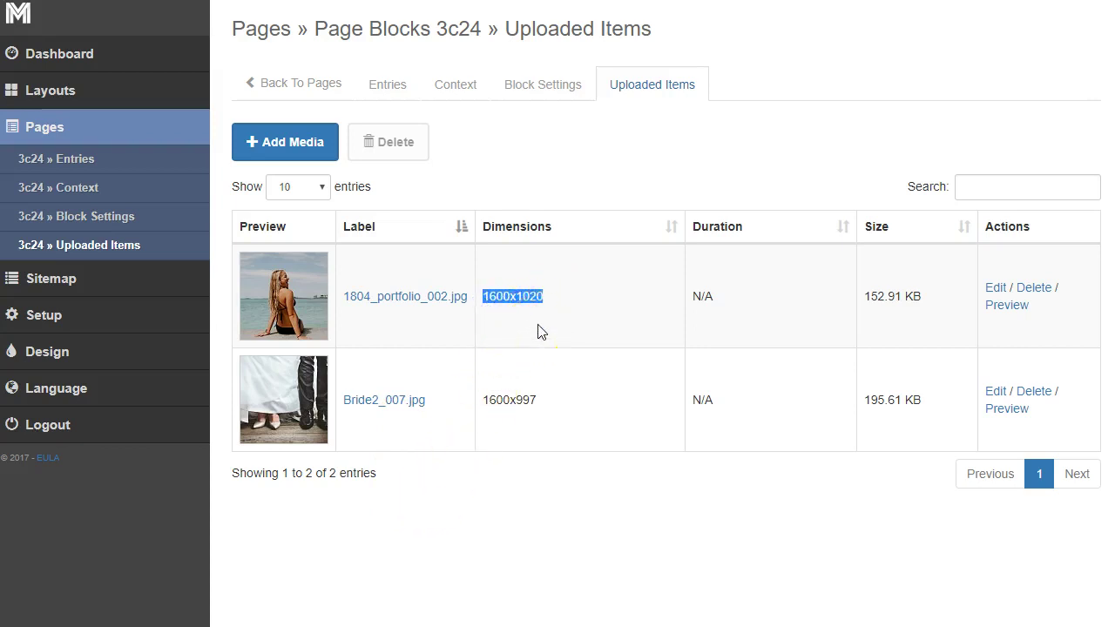
left_click(534, 298)
Reopen the top image and title entry to review its image upload options, and cancel without saving.
left_click(387, 92)
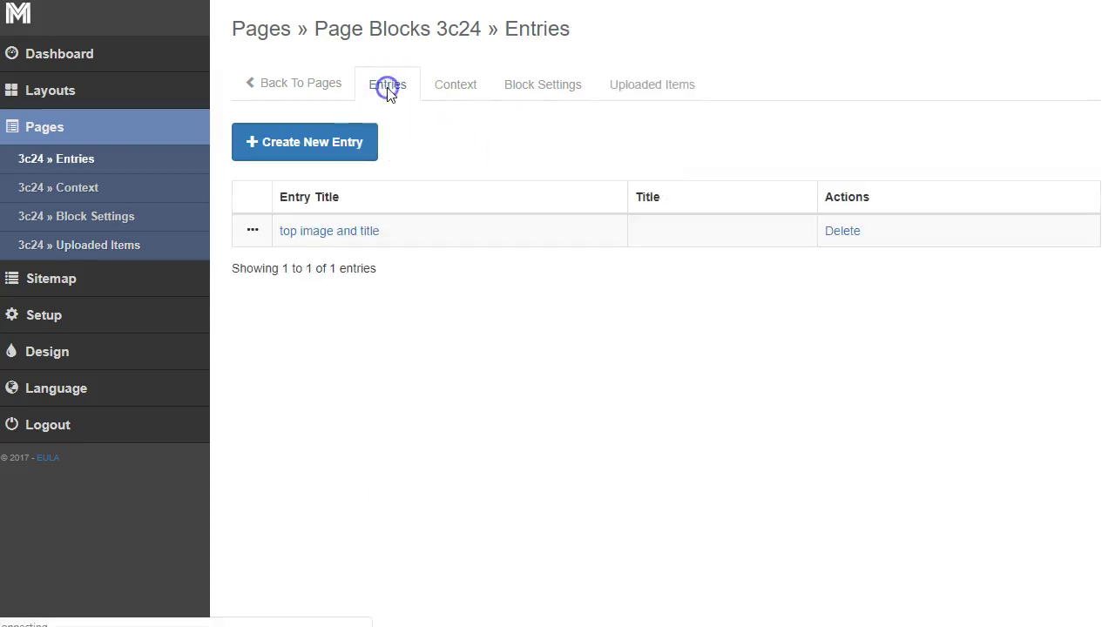
left_click(359, 232)
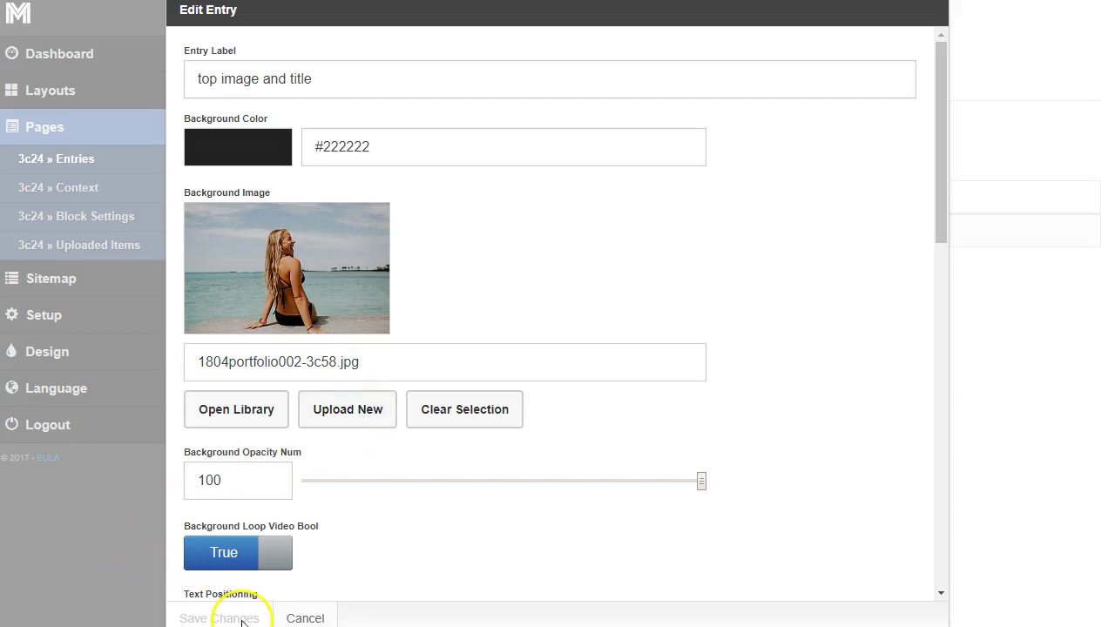
left_click(315, 619)
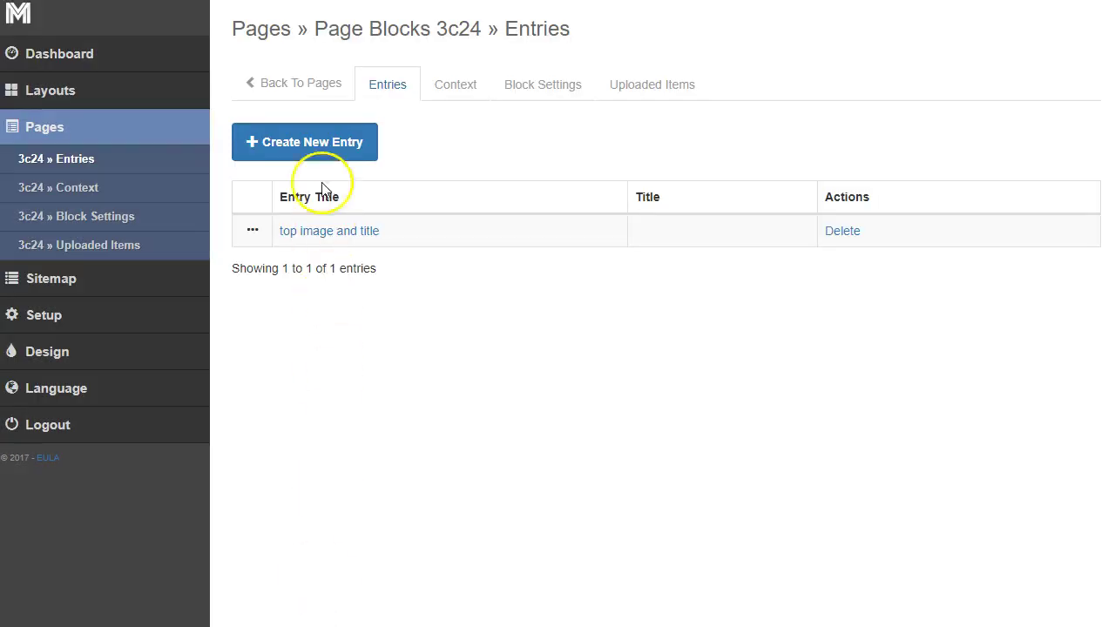
Open the Home page's featured client links grid for editing and examine the matching thumbnails on the live home page.
left_click(304, 82)
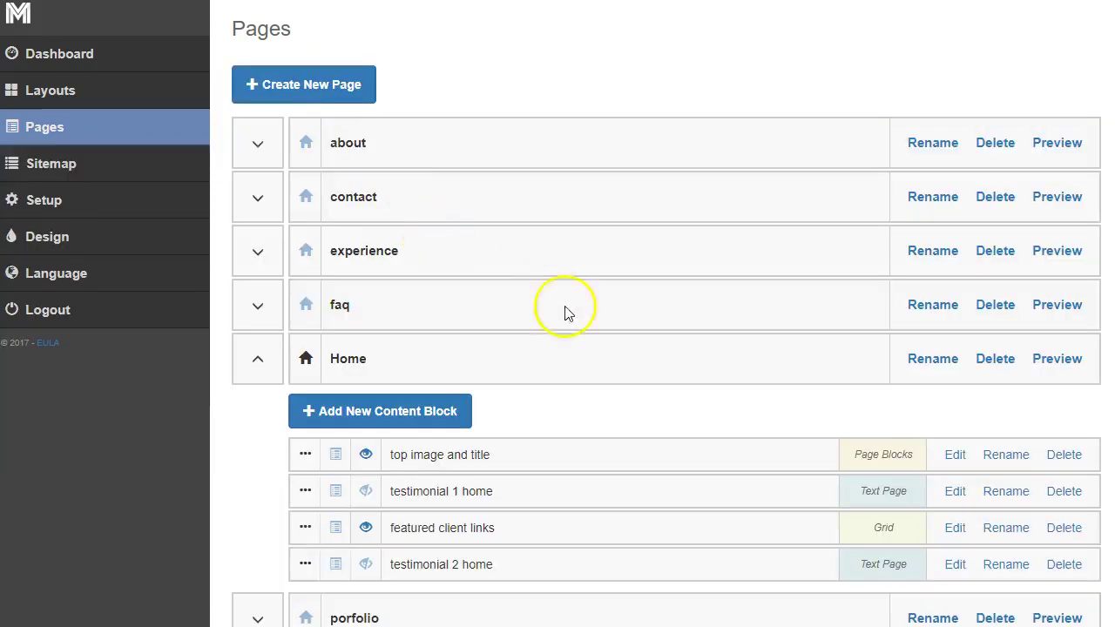
scroll(508, 467, "down", 1)
scroll(508, 468, "down", 1)
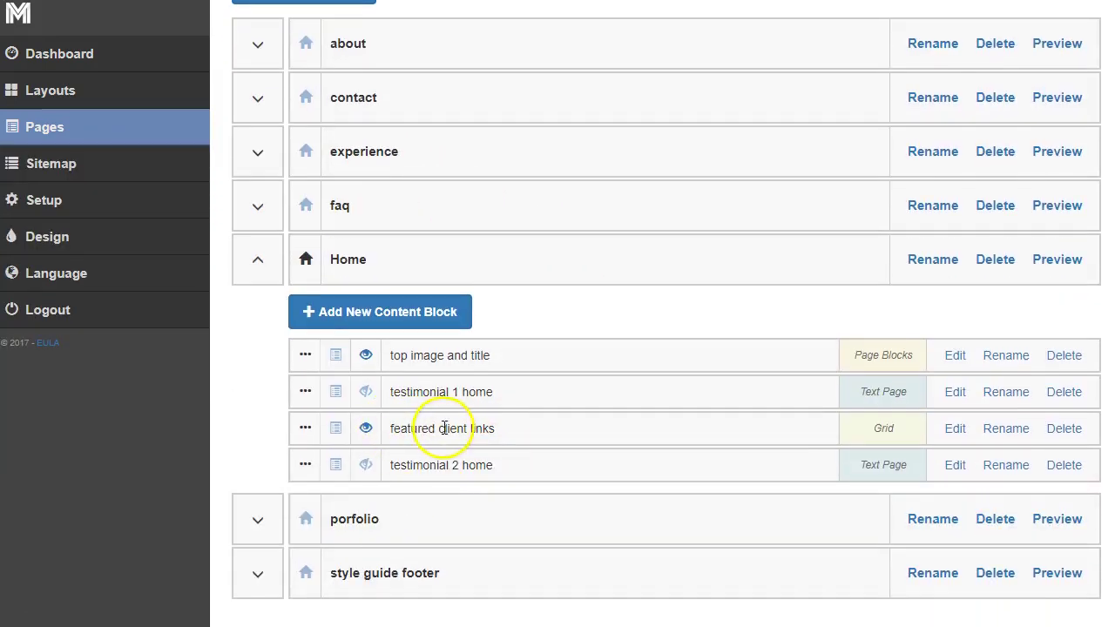
left_click(956, 429)
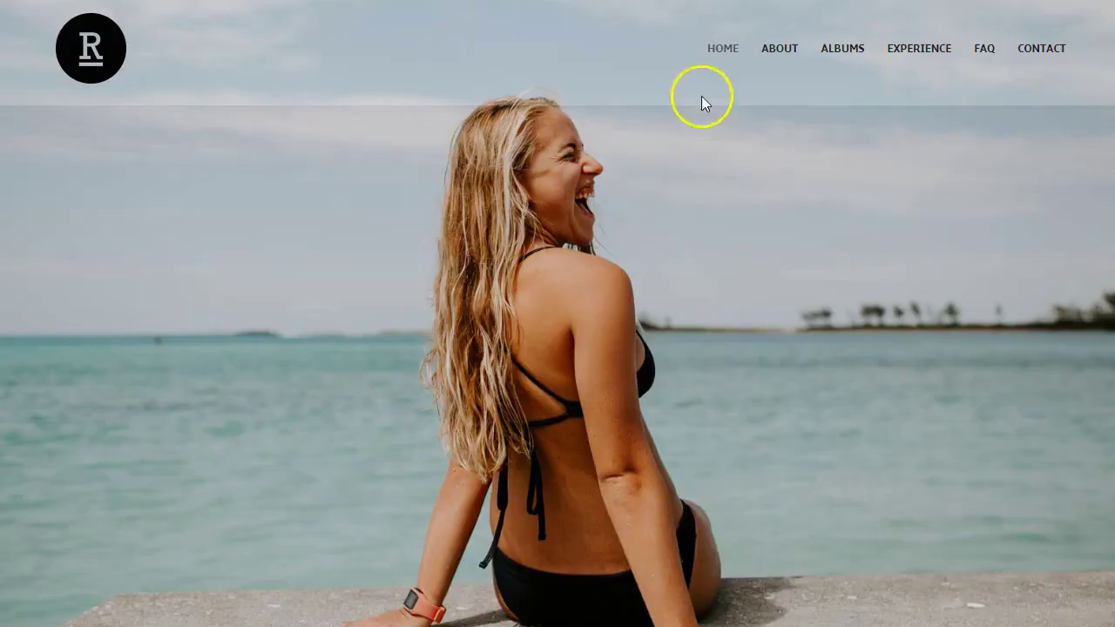
scroll(450, 331, "down", 5)
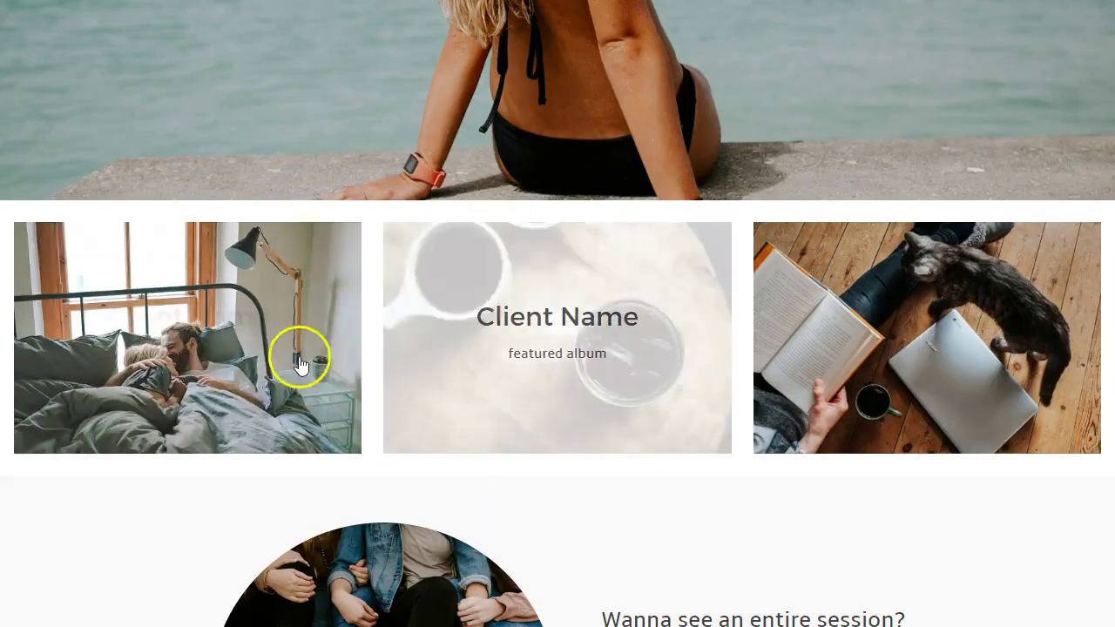
mouse_move(257, 540)
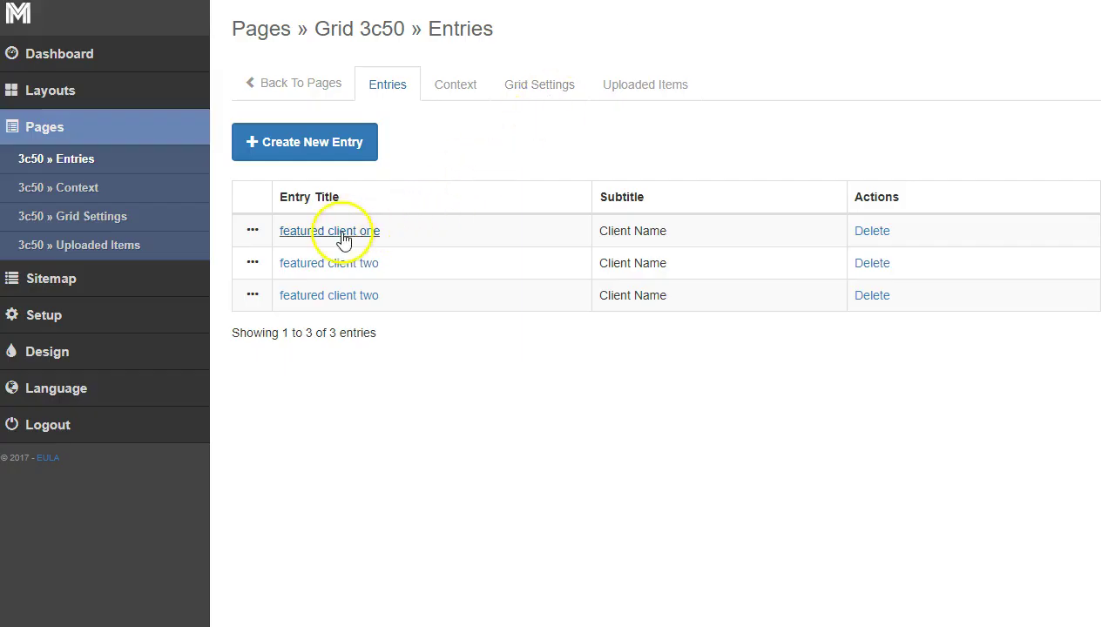
Review the image, subtitle, blurb and link URL of the featured client one entry and close it without saving.
left_click(344, 234)
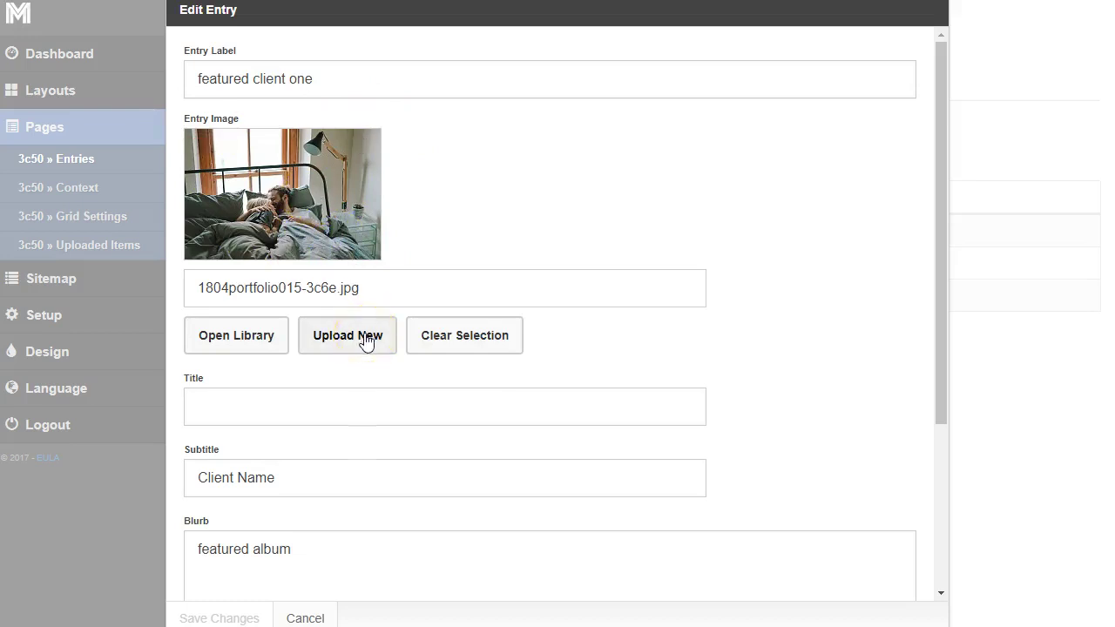
scroll(366, 342, "down", 1)
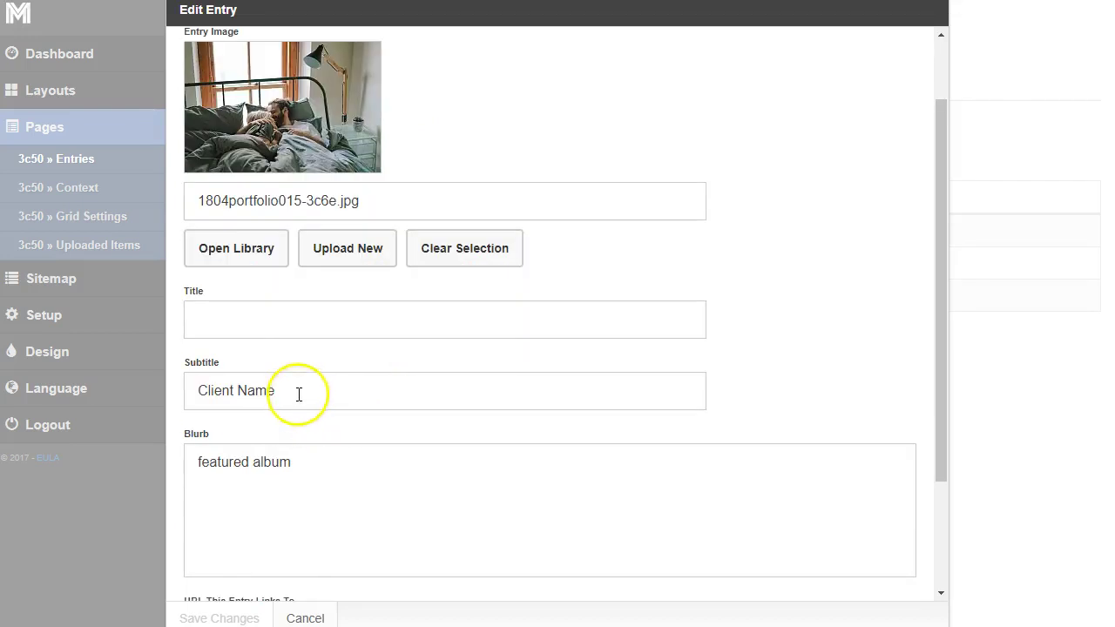
left_click_drag(299, 391, 223, 399)
left_click_drag(337, 465, 167, 470)
scroll(349, 482, "down", 2)
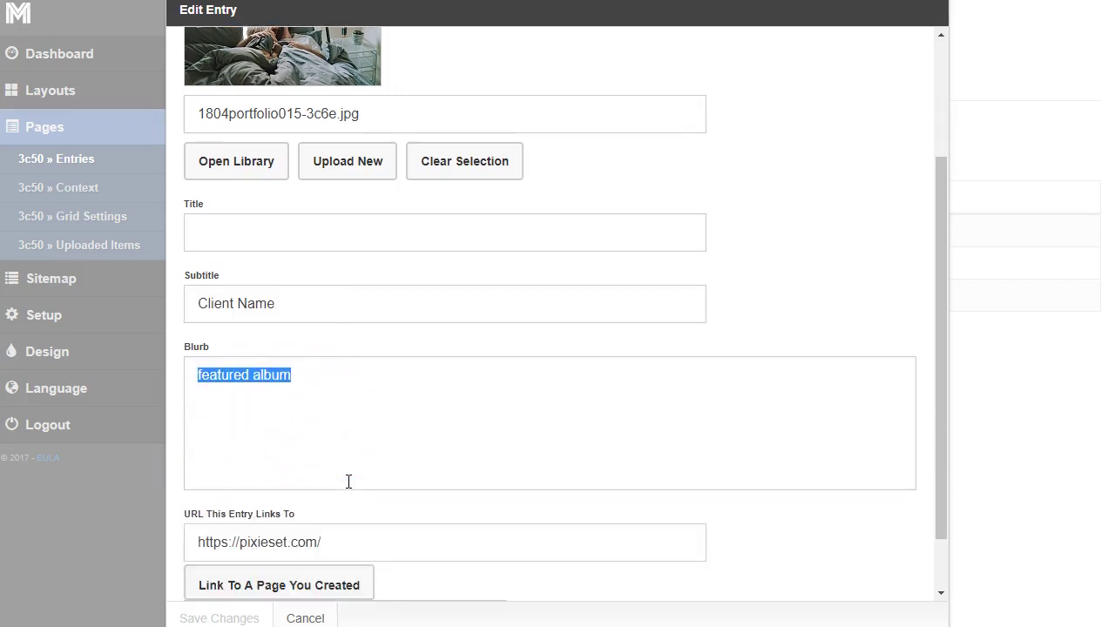
left_click_drag(321, 472, 156, 476)
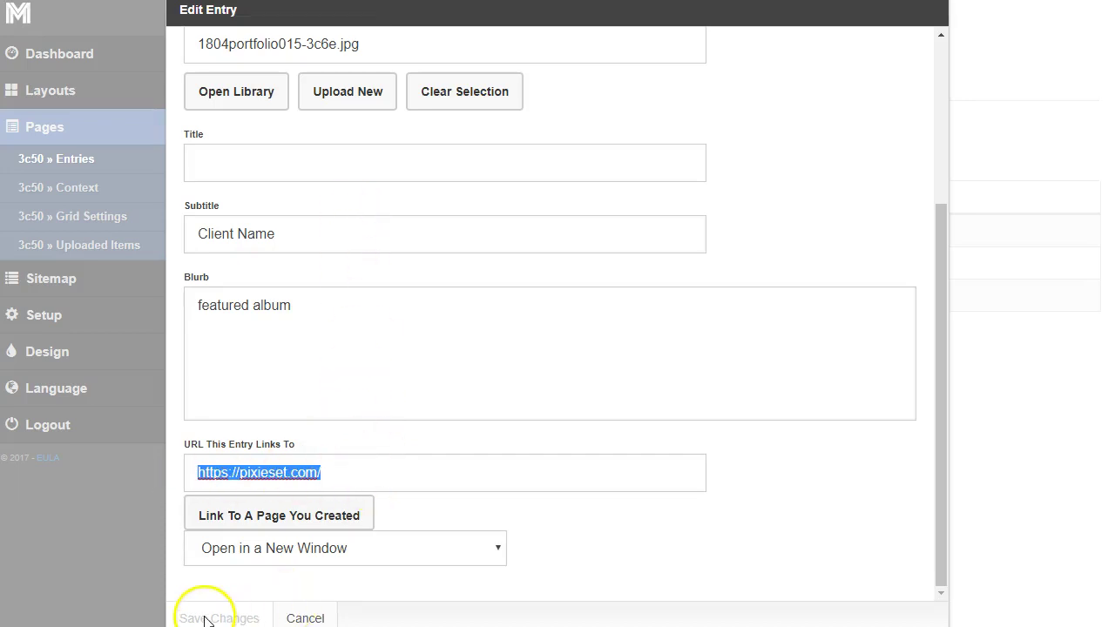
left_click(334, 619)
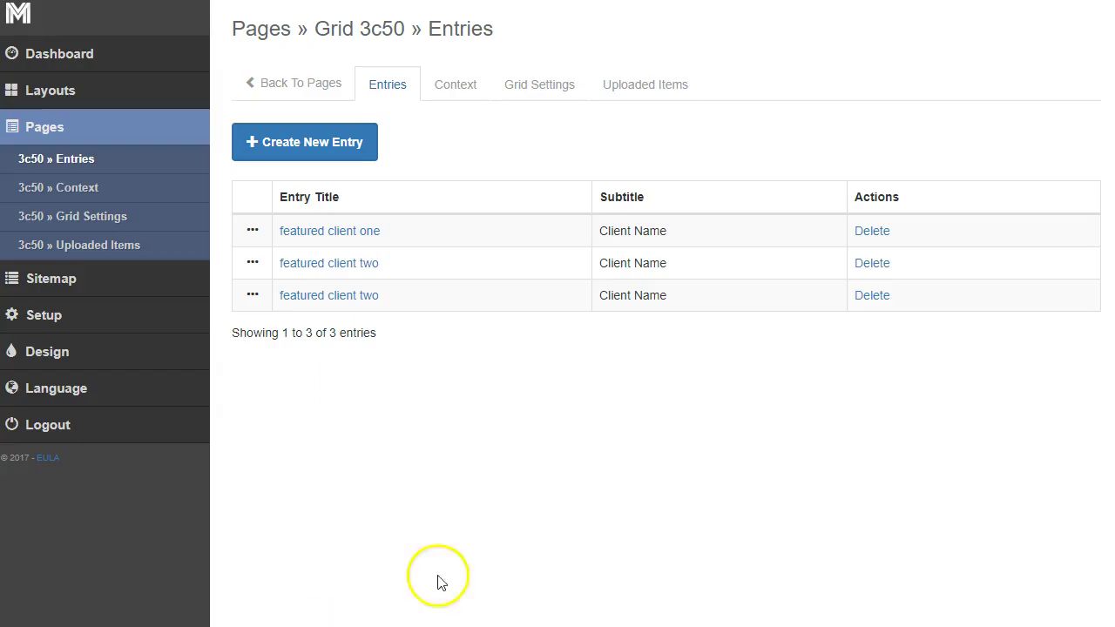
Check the dimensions of 1804_portfolio_015.jpg among the grid's uploaded items and return to the grid's entries.
left_click(668, 94)
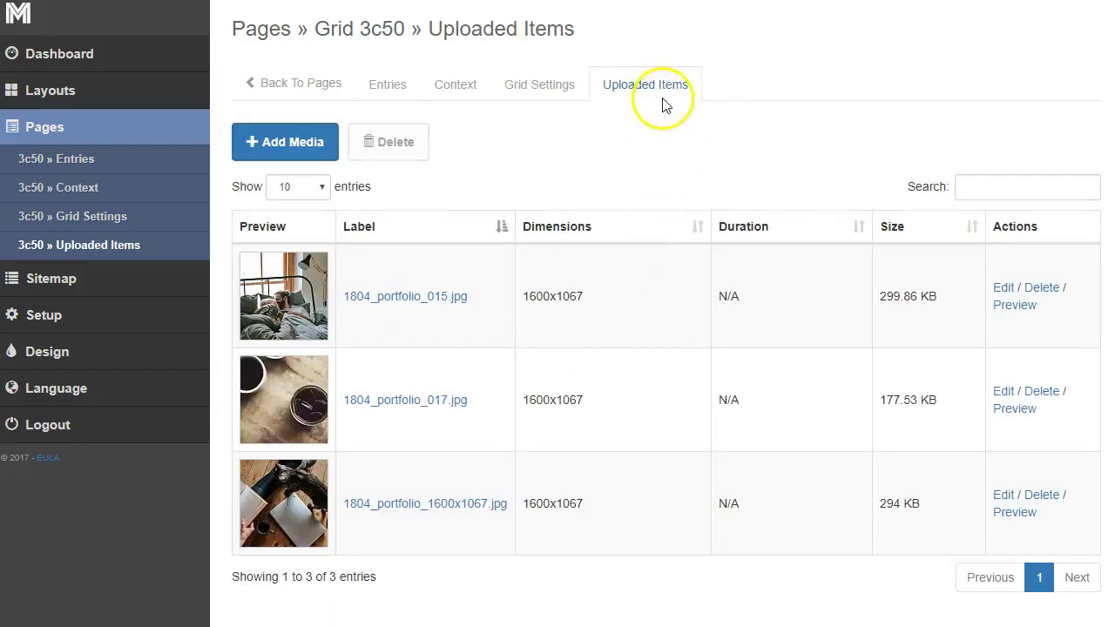
left_click_drag(610, 299, 533, 303)
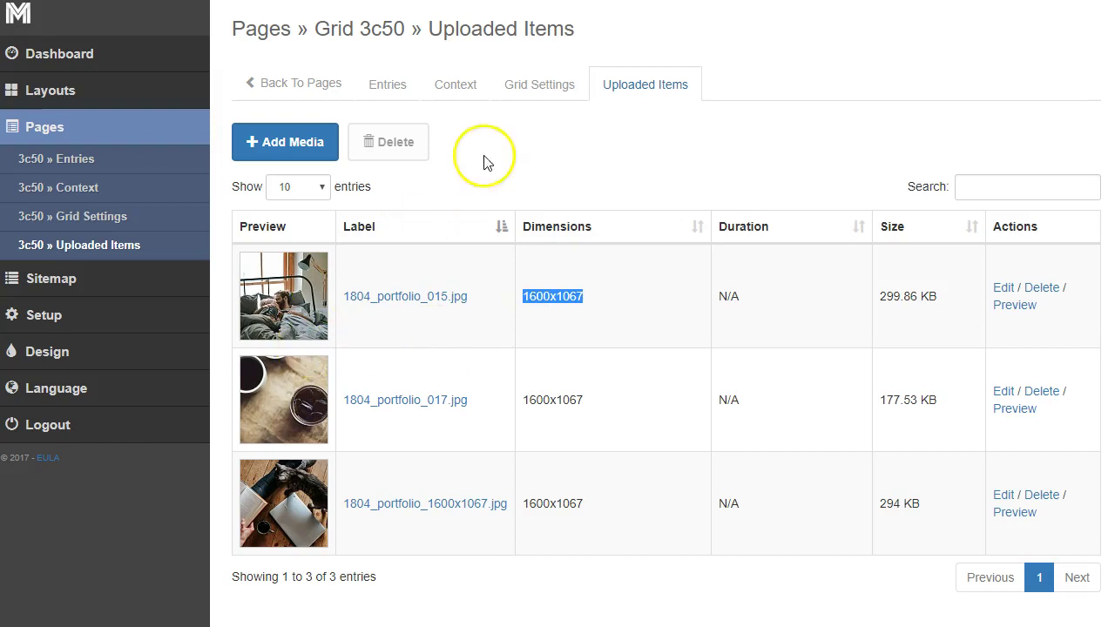
left_click(400, 93)
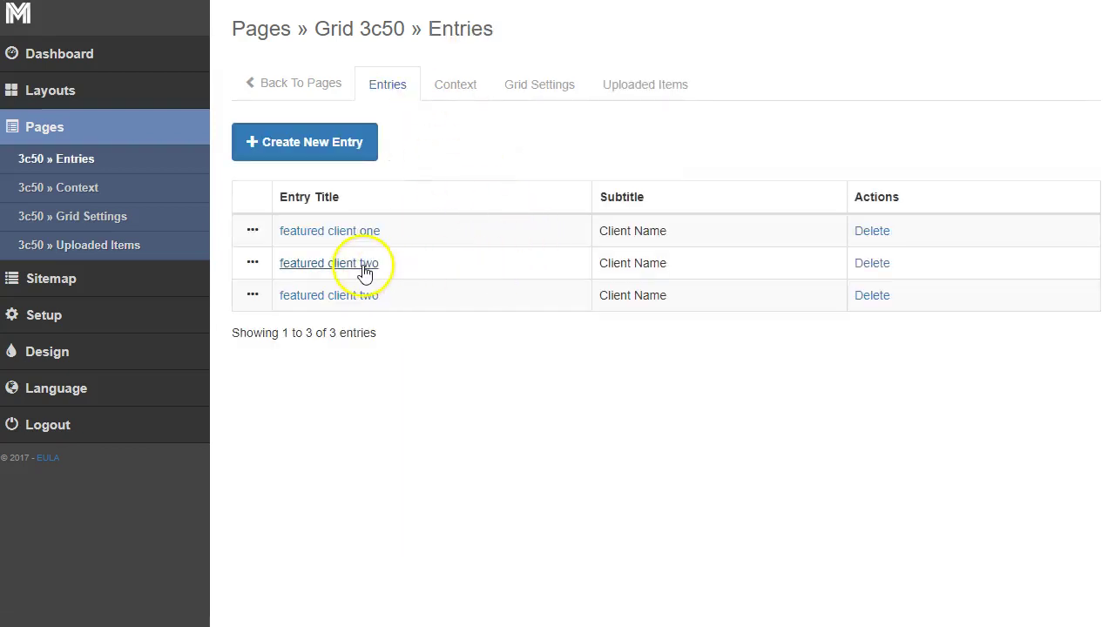
Review the fields of the first featured client two entry and close it without saving.
left_click(366, 270)
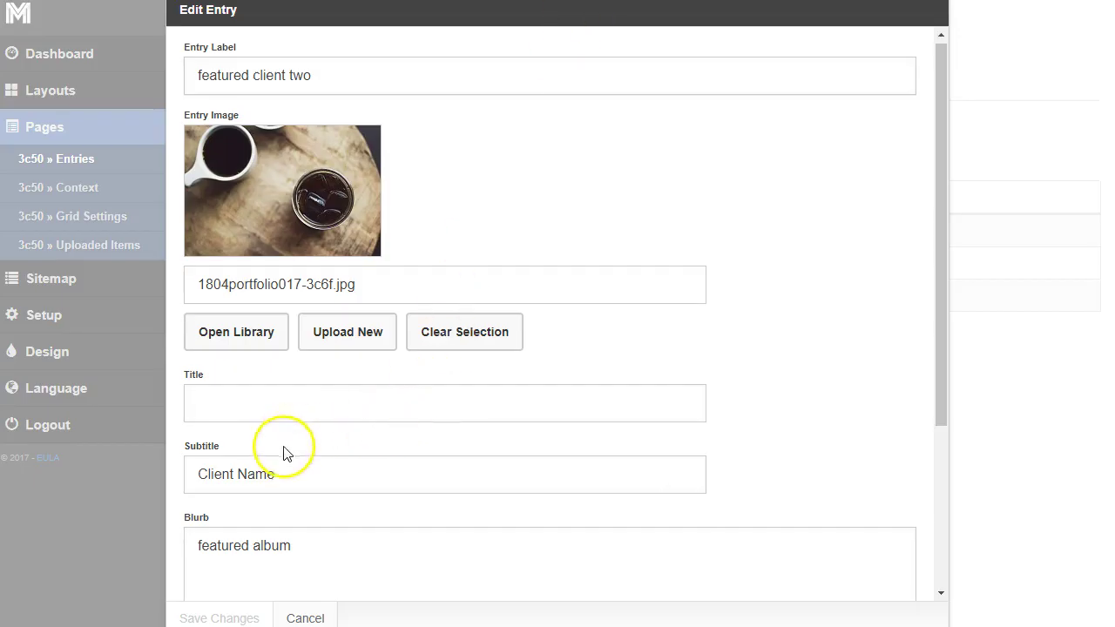
scroll(281, 449, "down", 3)
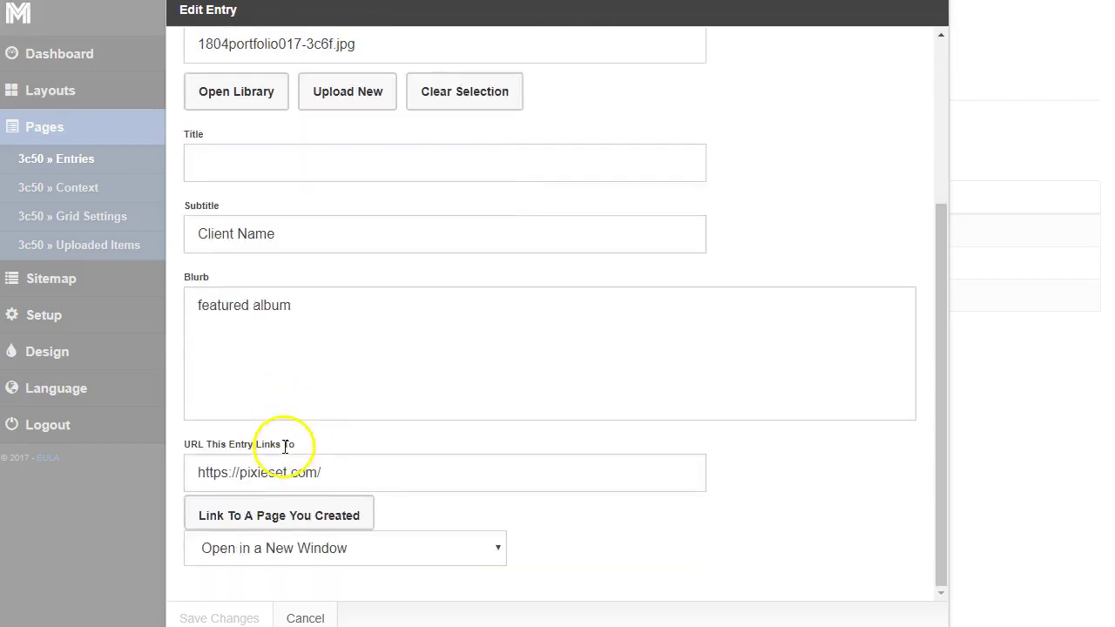
left_click(305, 619)
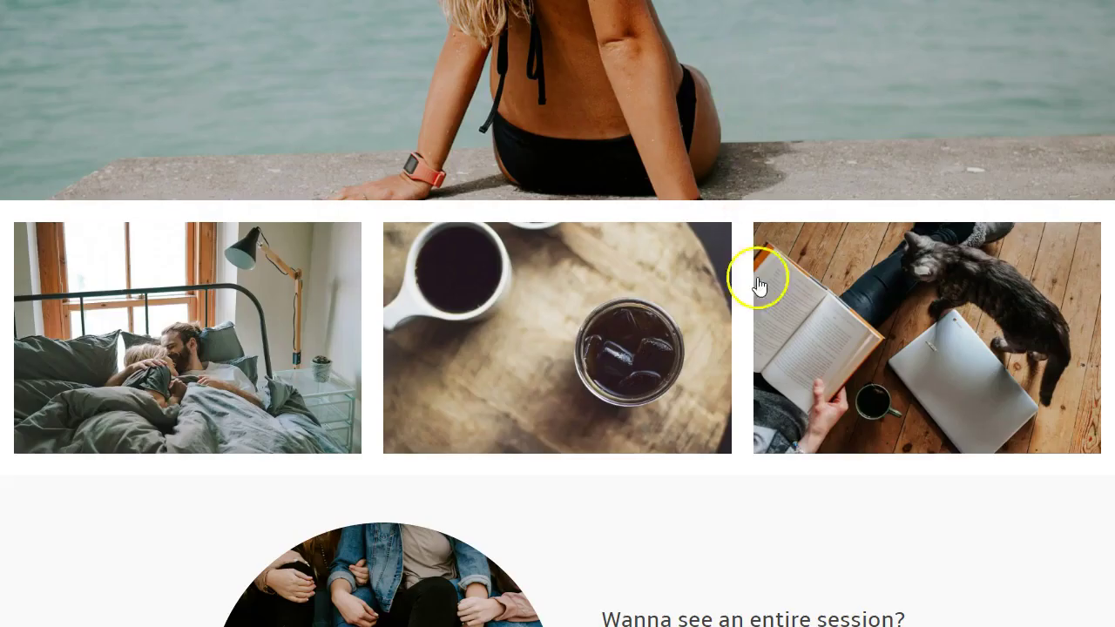
Examine the live home page from the top image down to the session section and footer.
scroll(771, 305, "up", 5)
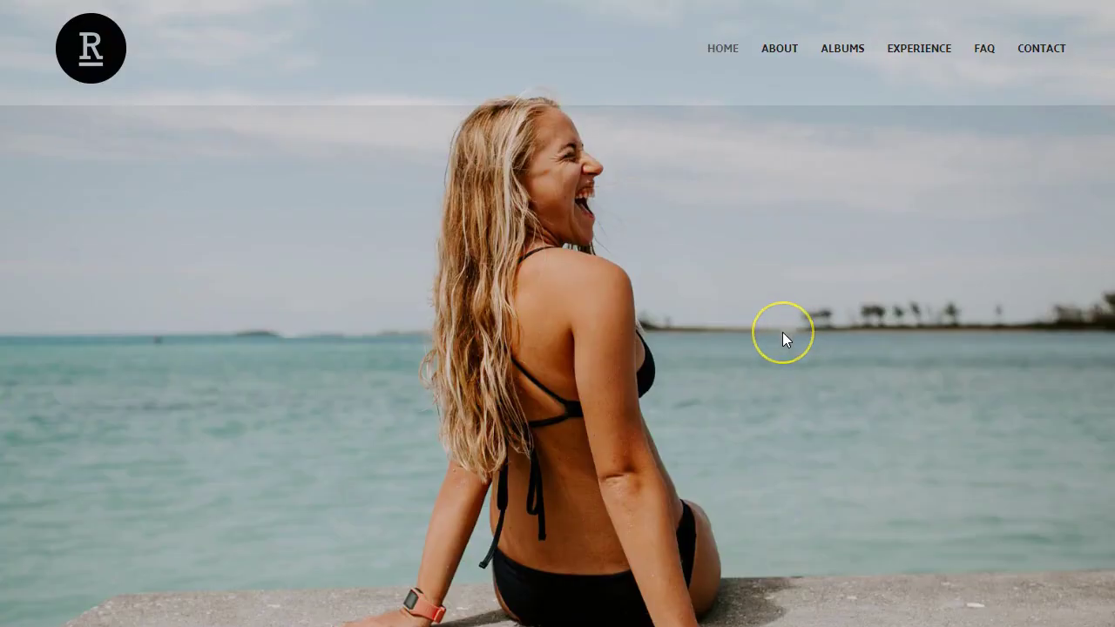
scroll(782, 332, "down", 15)
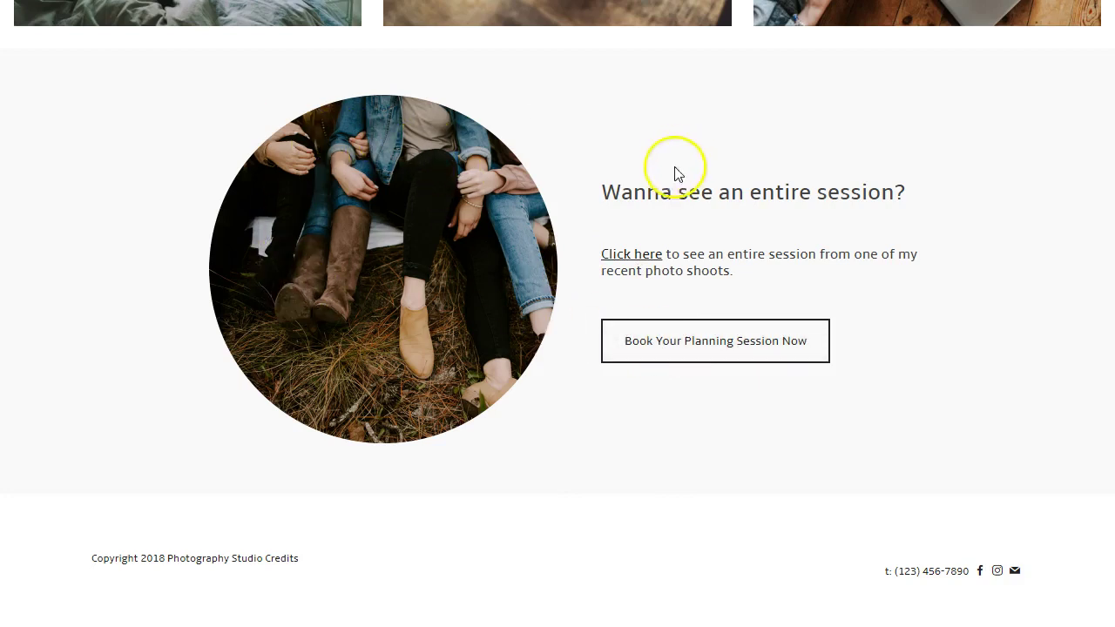
Check the session section's text on the live home page and open the style guide footer page's Featured Gallery block for editing.
left_click_drag(634, 192, 618, 251)
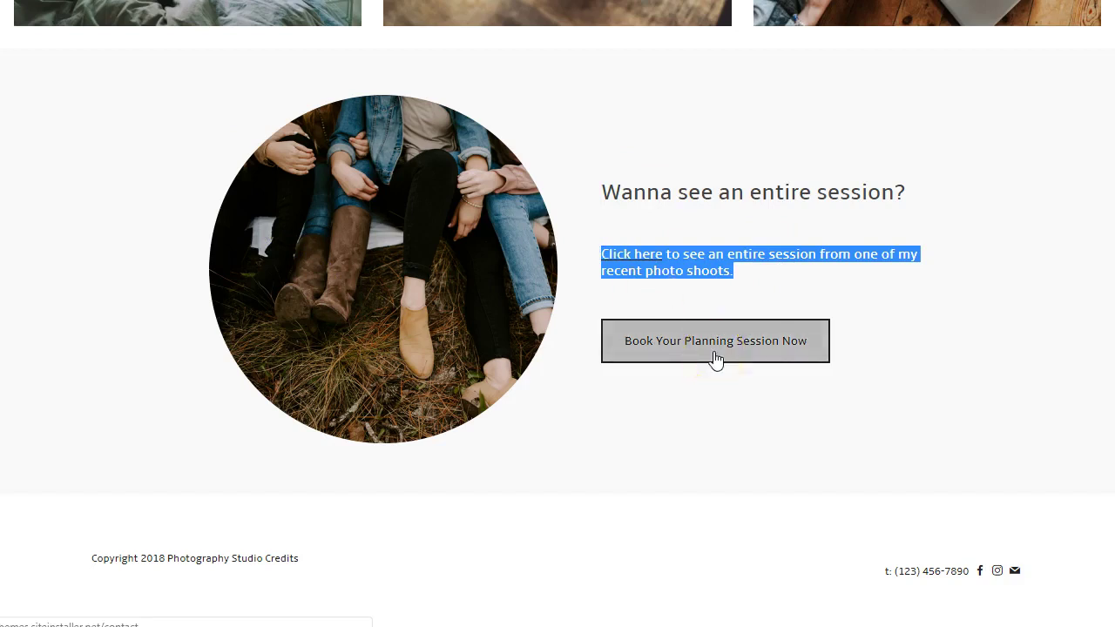
left_click(715, 409)
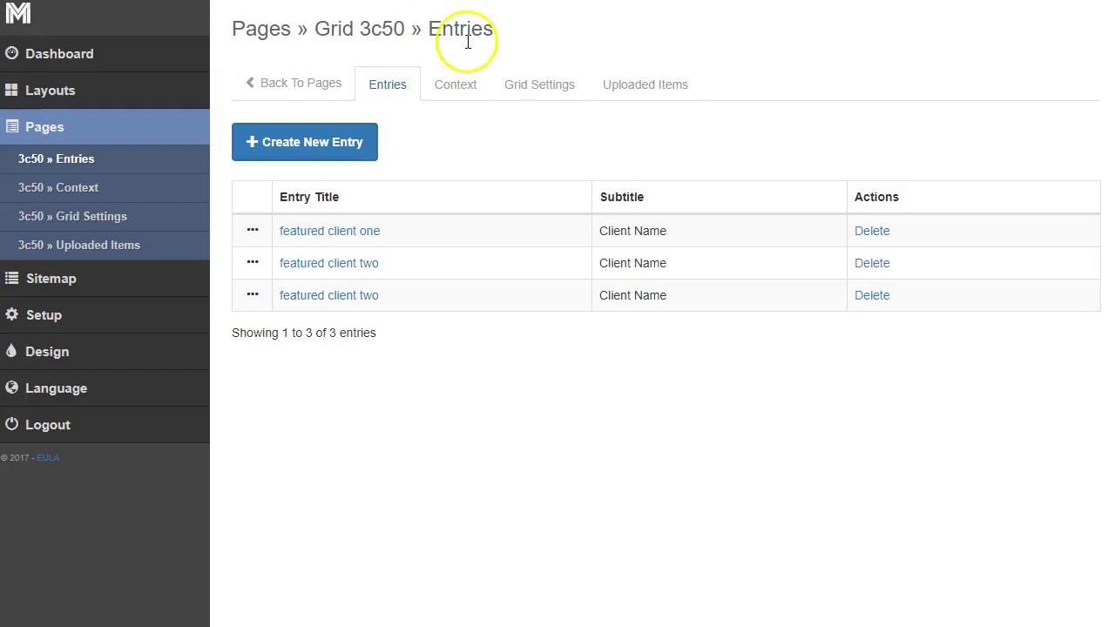
left_click(317, 87)
left_click(260, 357)
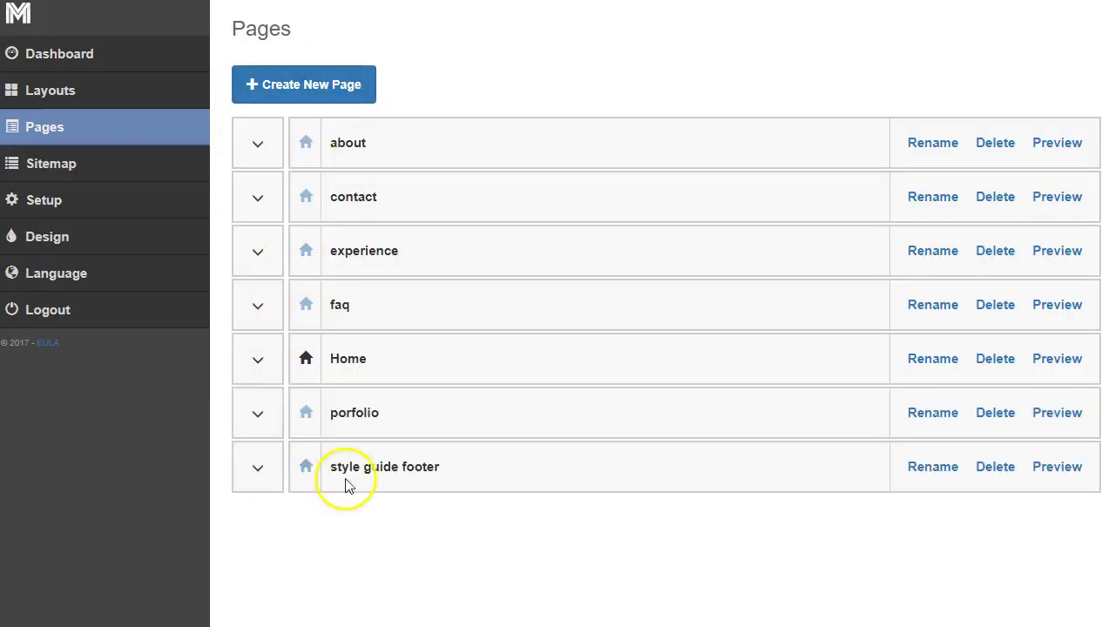
left_click(262, 474)
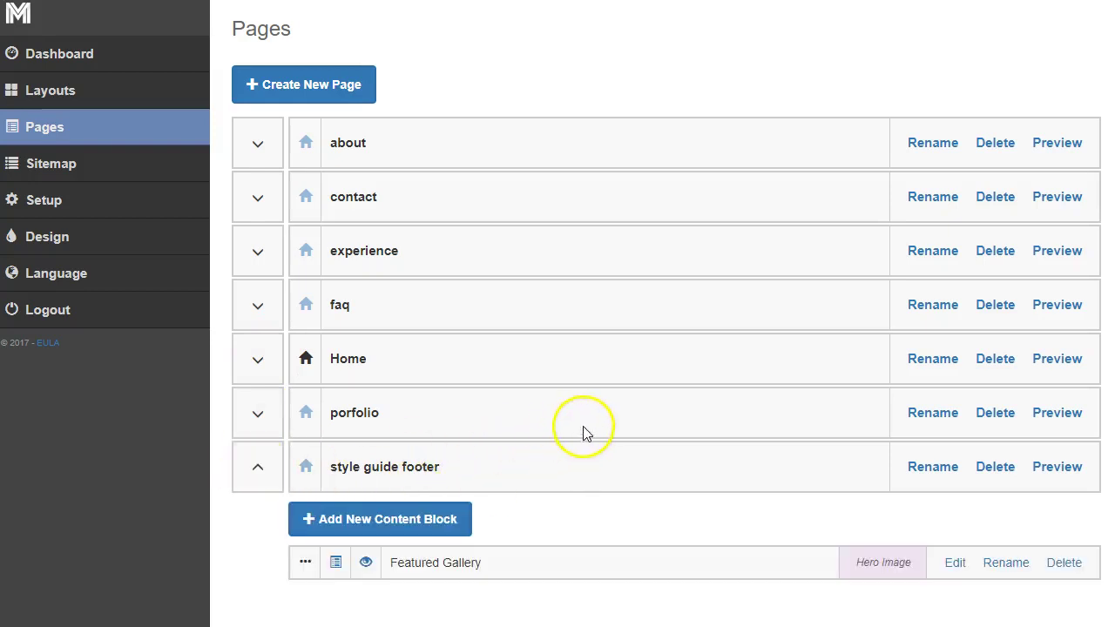
left_click(956, 565)
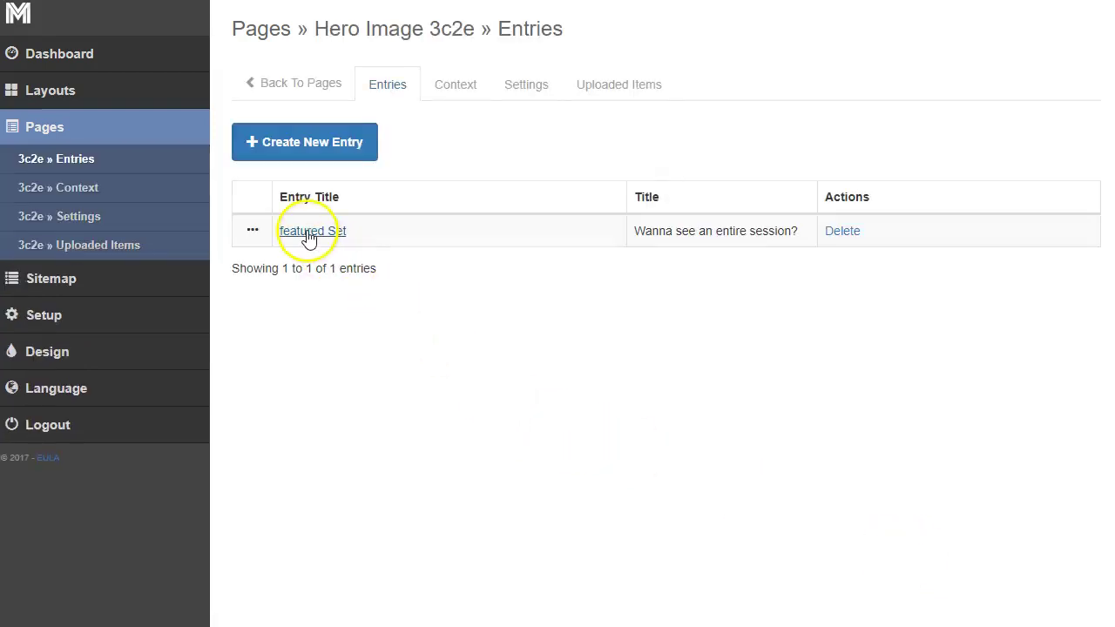
Open the featured Set entry and review its image, title and the Click here link in its subtitle.
left_click(309, 235)
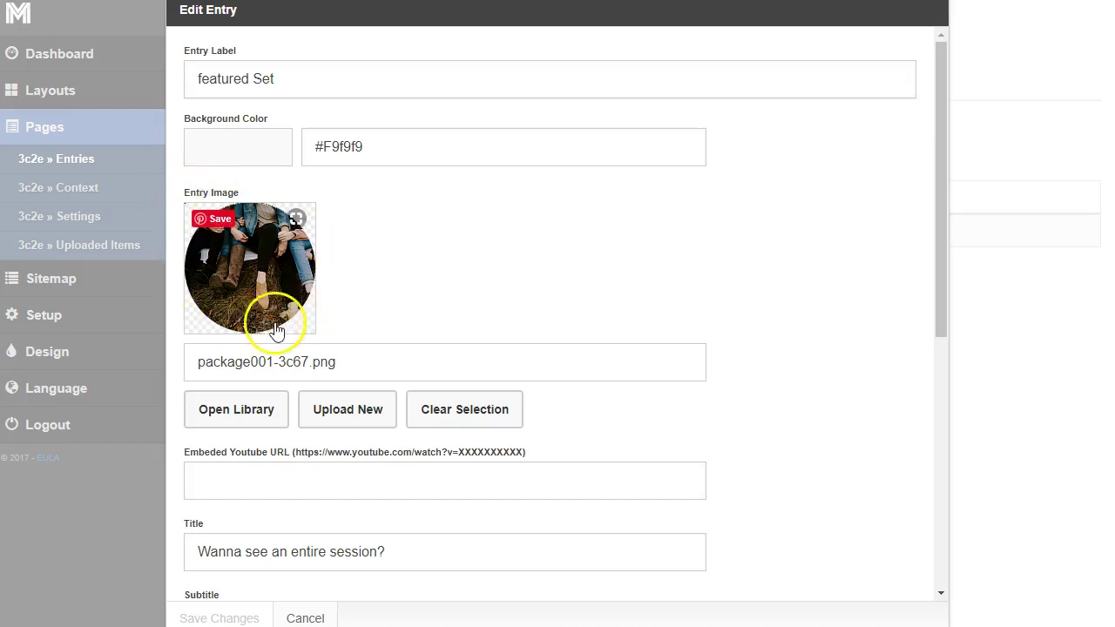
scroll(426, 345, "down", 2)
scroll(427, 346, "down", 1)
left_click_drag(386, 290, 186, 288)
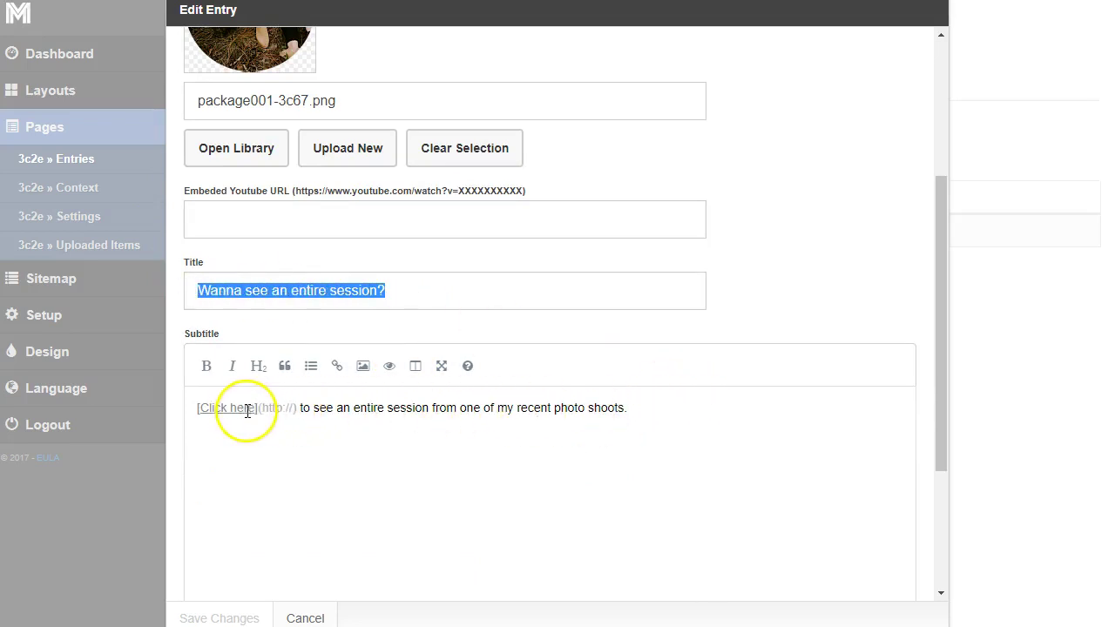
left_click_drag(255, 406, 226, 407)
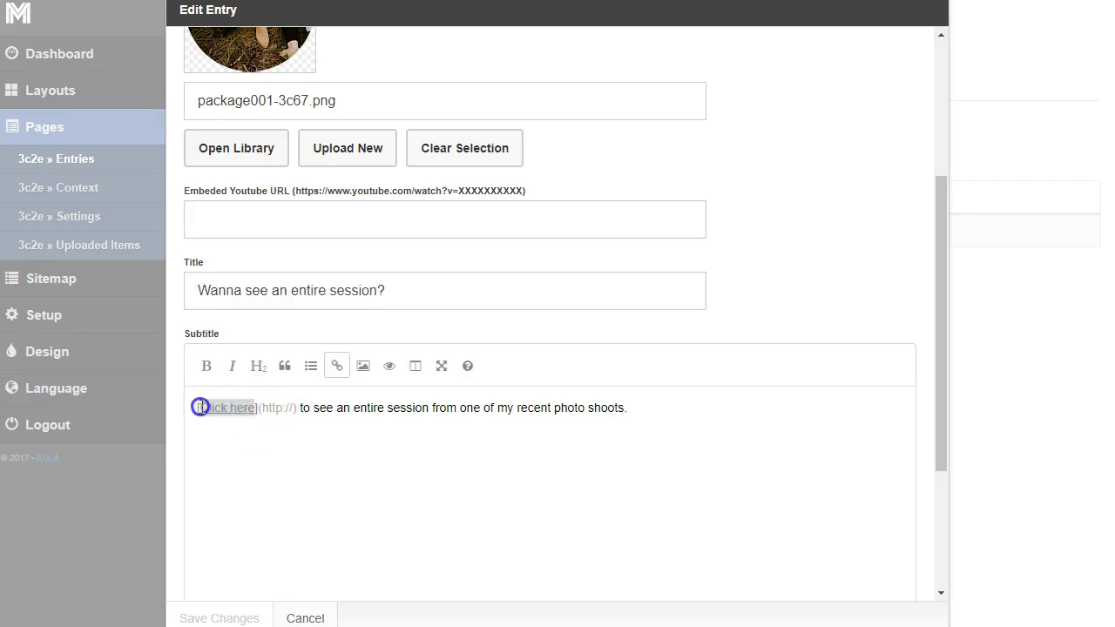
left_click(264, 433)
left_click(295, 410)
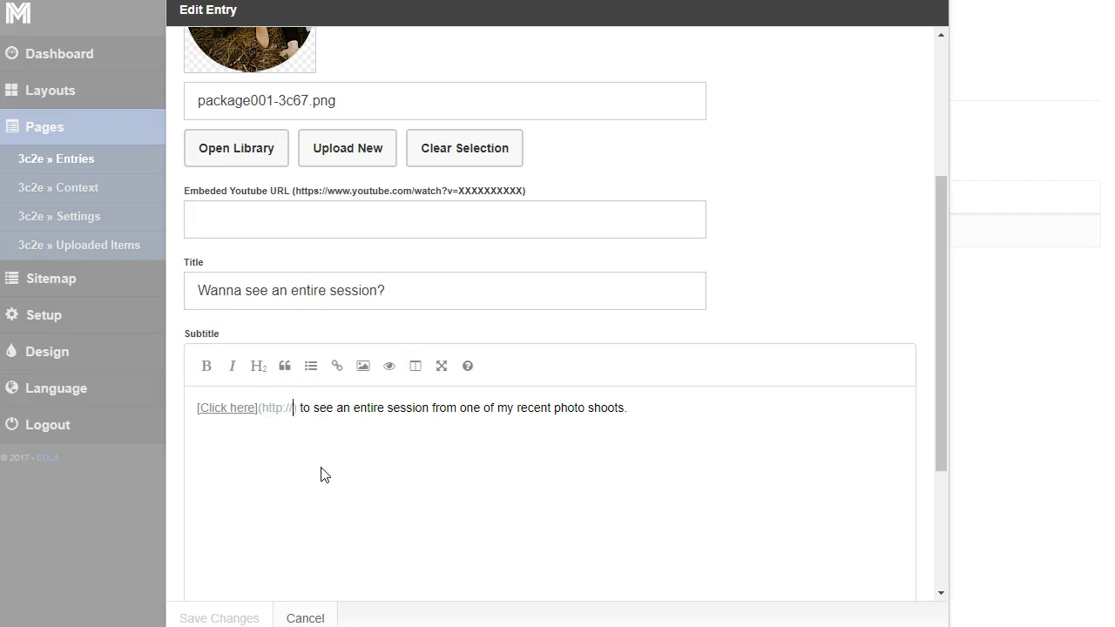
type("www.")
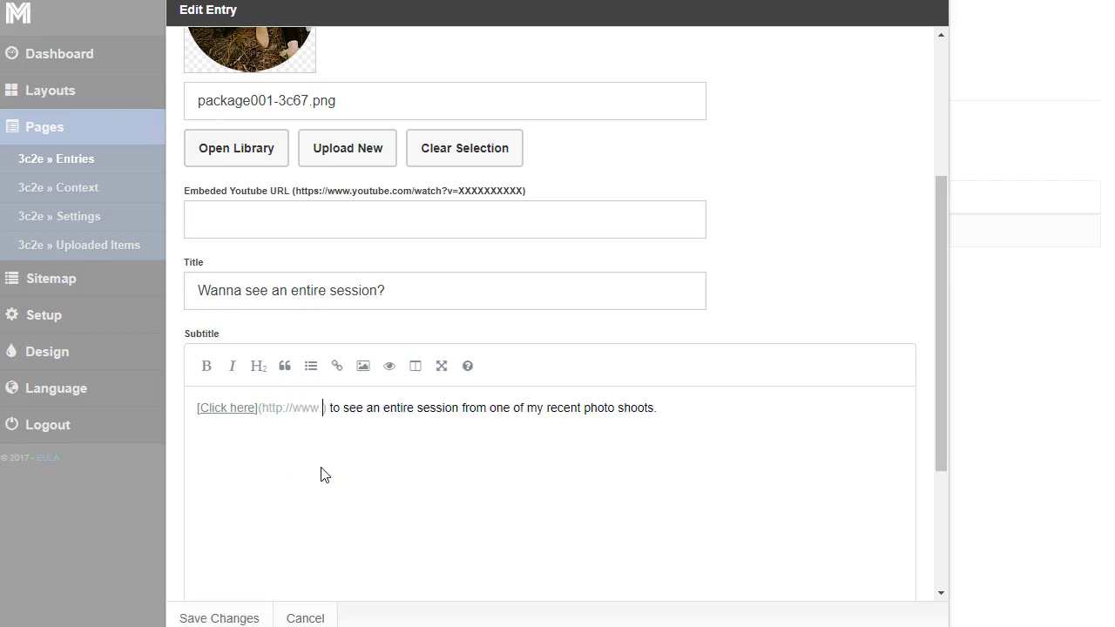
key("BackSpace")
key("BackSpace")
key("BackSpace")
key("BackSpace")
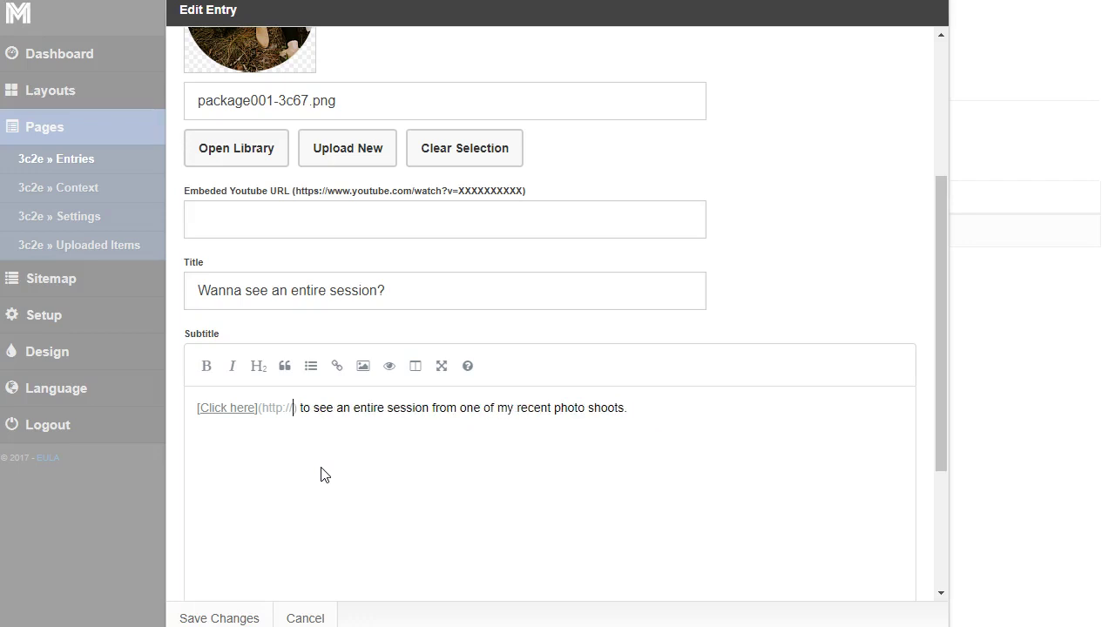
Review the main button's URL, label and link target in the featured Set entry and close it without saving.
scroll(320, 474, "down", 3)
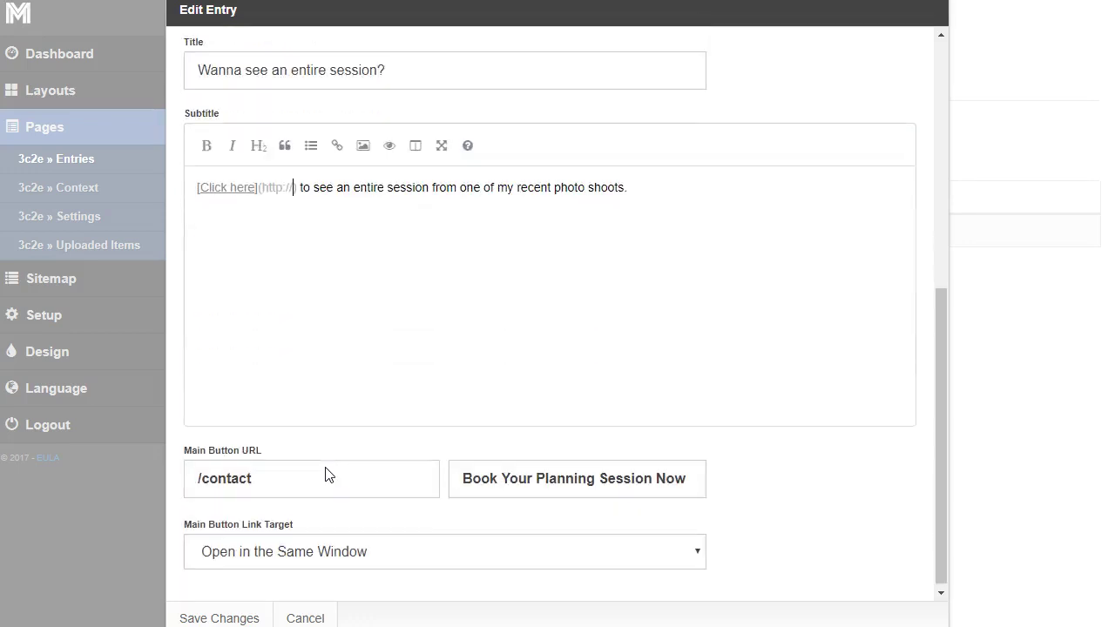
left_click_drag(456, 475, 732, 479)
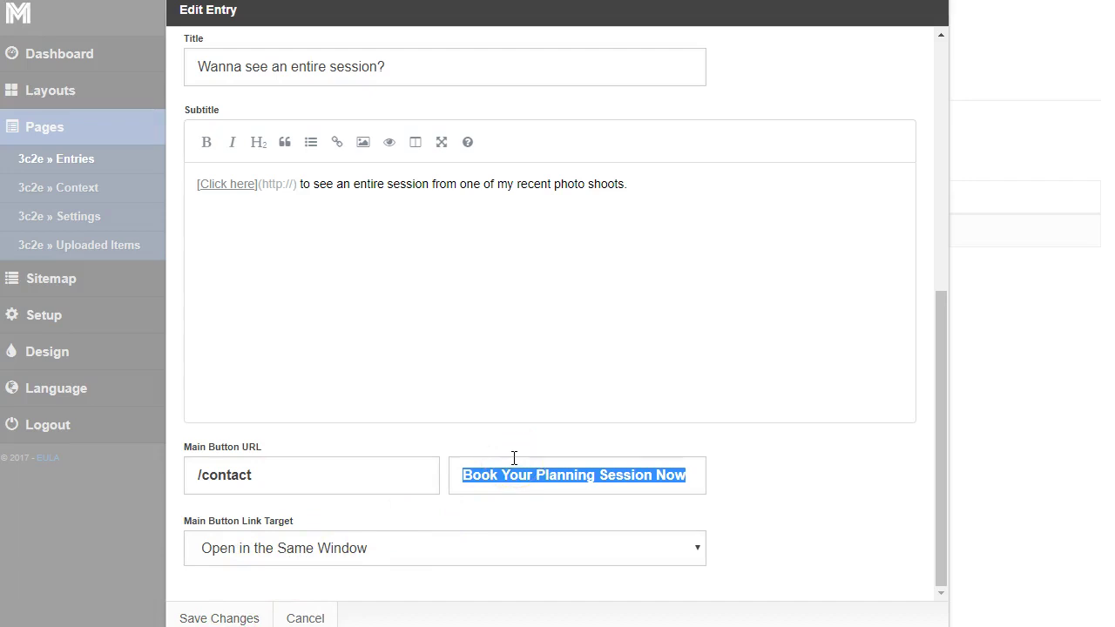
left_click(588, 446)
left_click(305, 617)
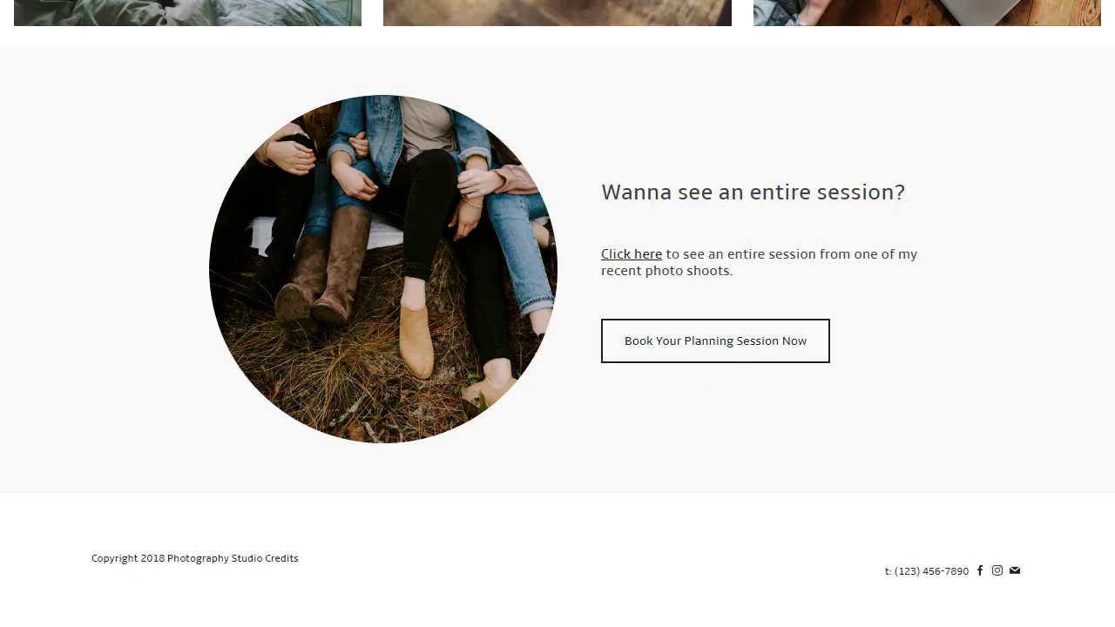
Open the live About page from the home page and examine its top image and testimonial quote.
scroll(993, 309, "up", 15)
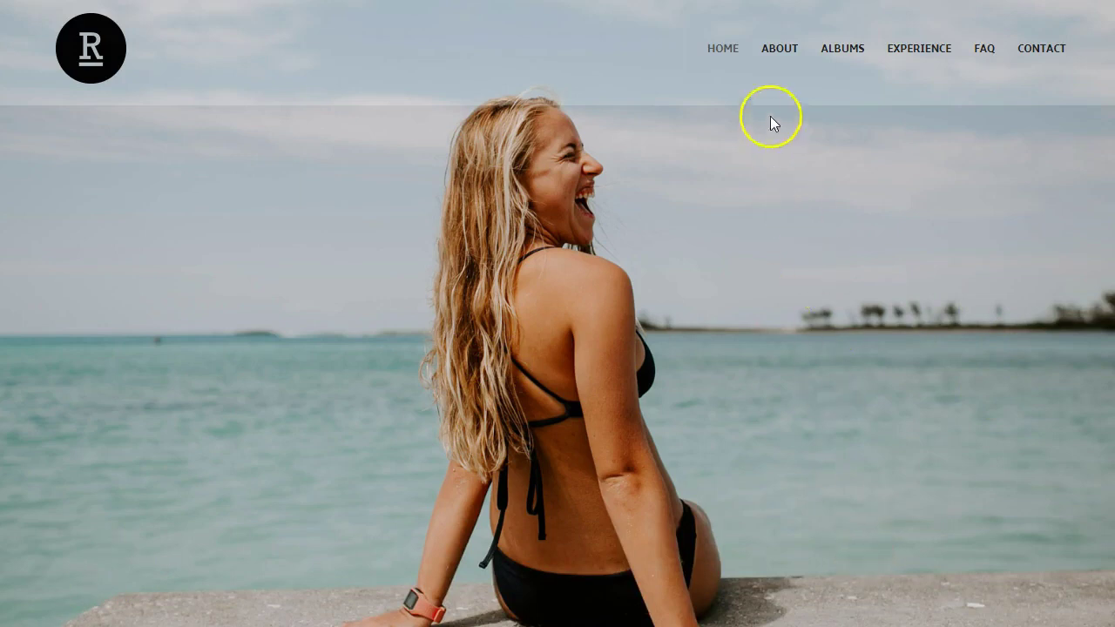
left_click(787, 53)
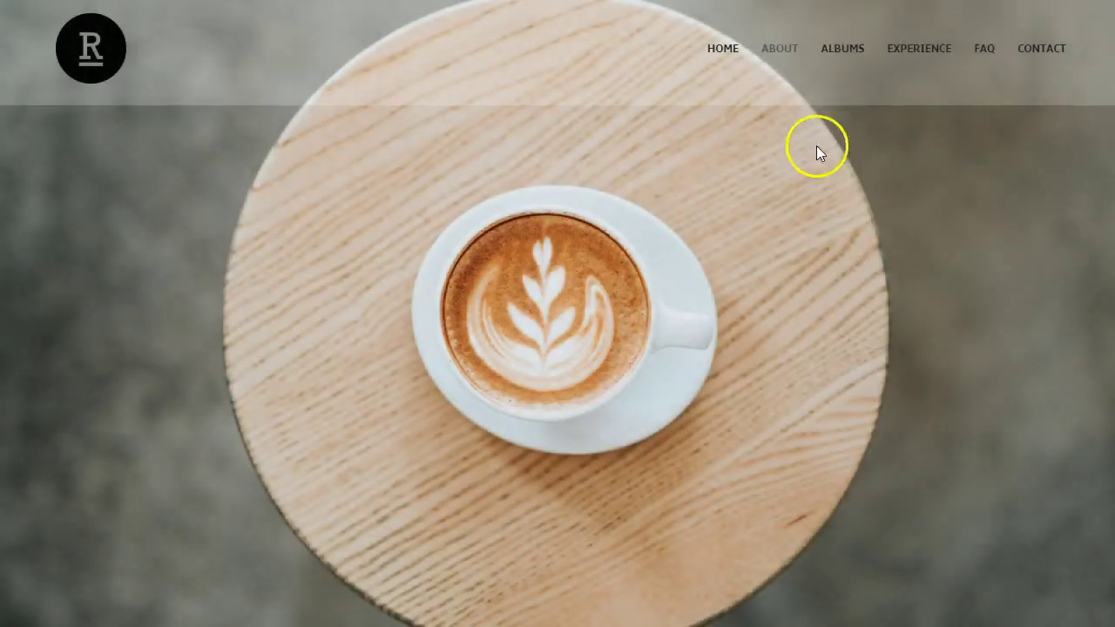
scroll(592, 377, "down", 5)
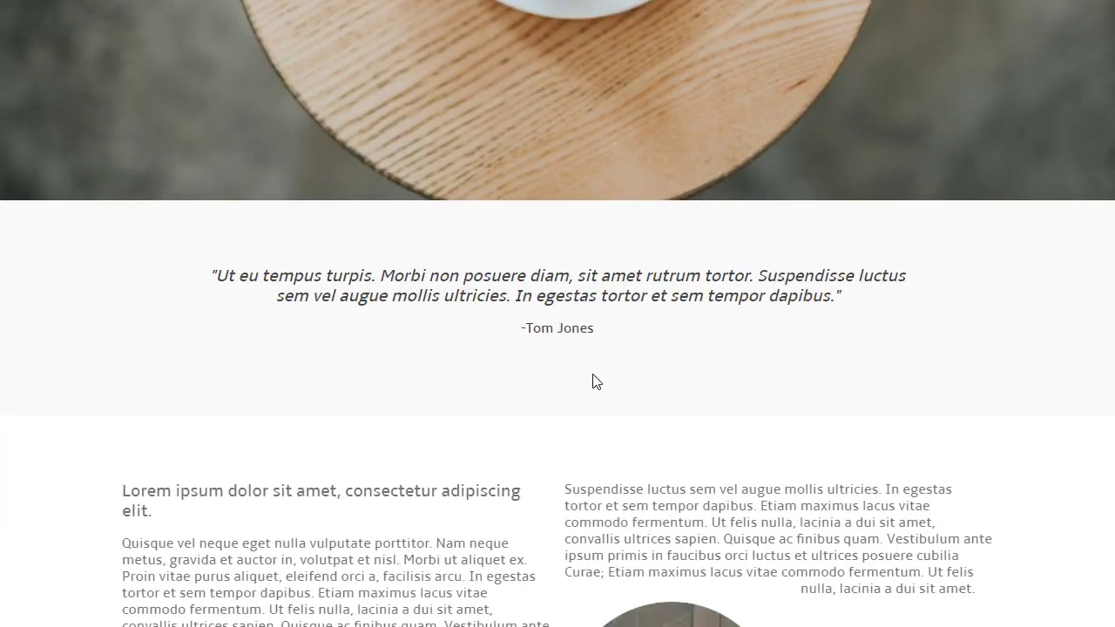
left_click_drag(616, 334, 193, 261)
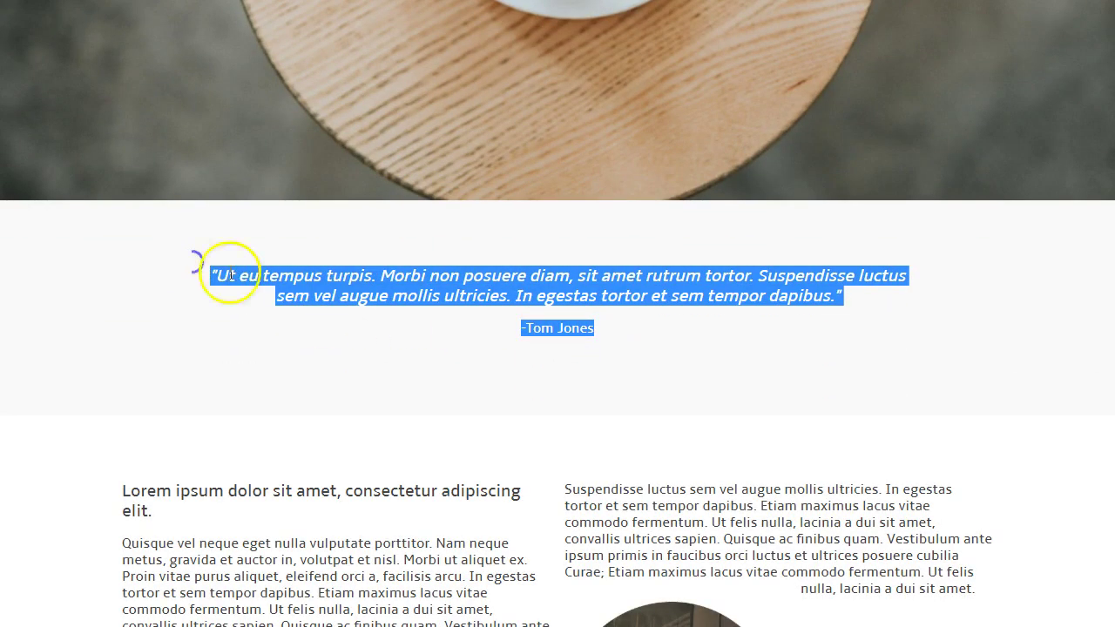
left_click(407, 303)
Examine the two-column about text, its round photo and the session section on the live About page.
scroll(436, 339, "down", 3)
left_click_drag(209, 299, 602, 426)
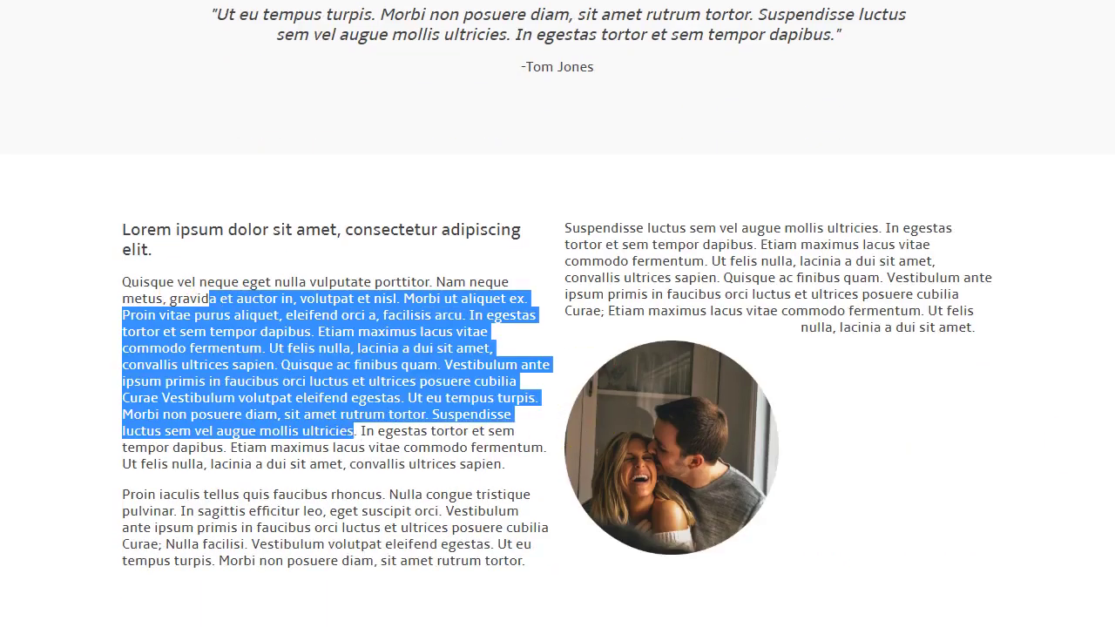
left_click(1065, 445)
scroll(1065, 445, "down", 5)
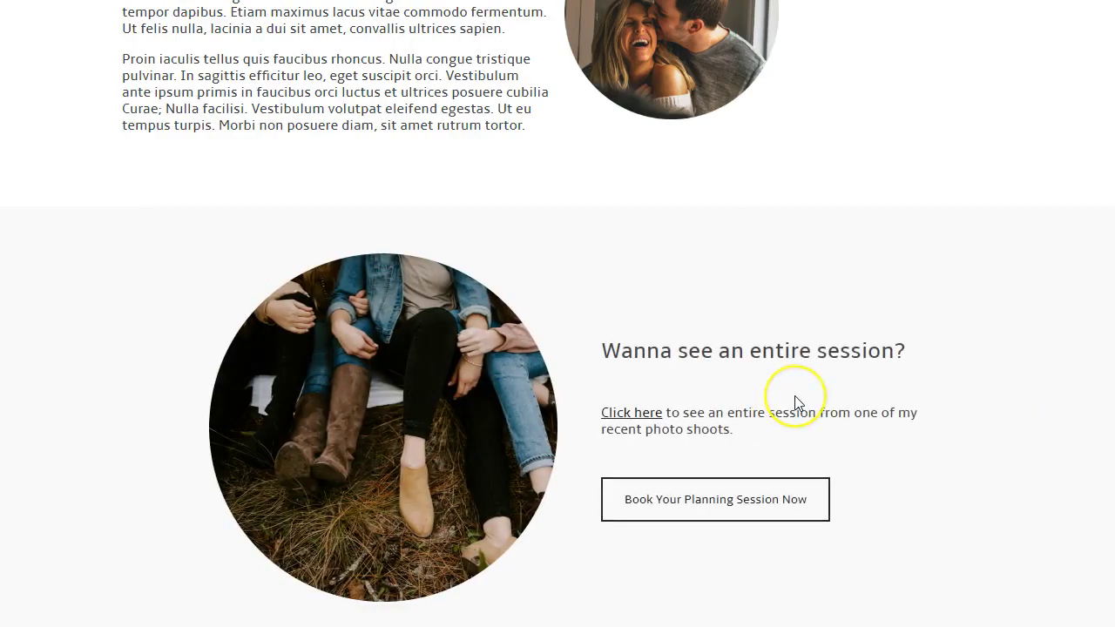
scroll(887, 403, "up", 9)
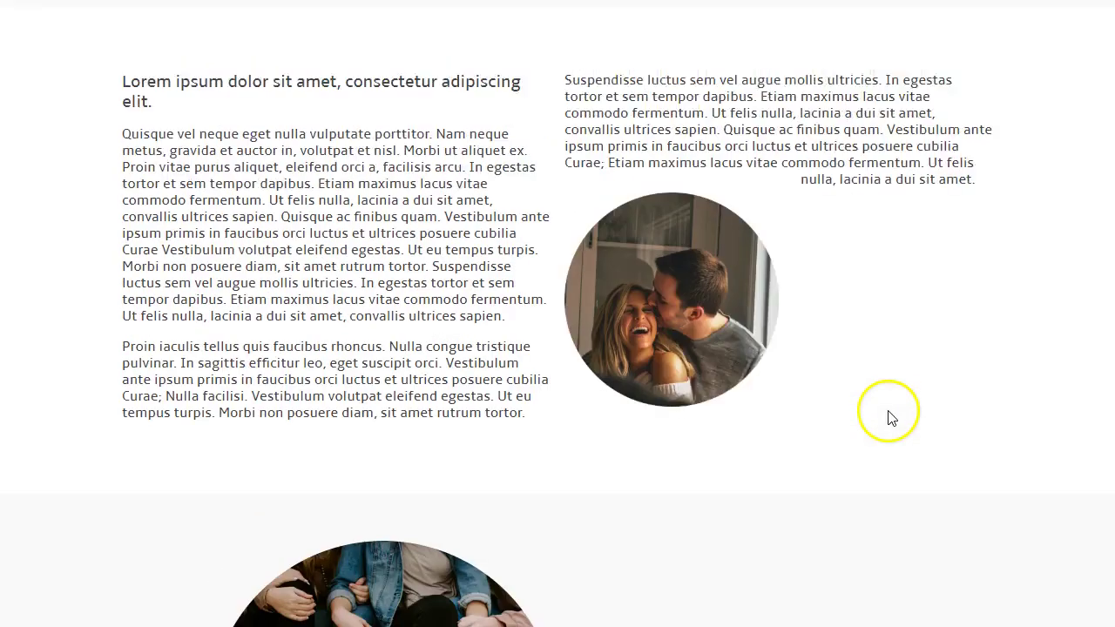
scroll(889, 411, "up", 2)
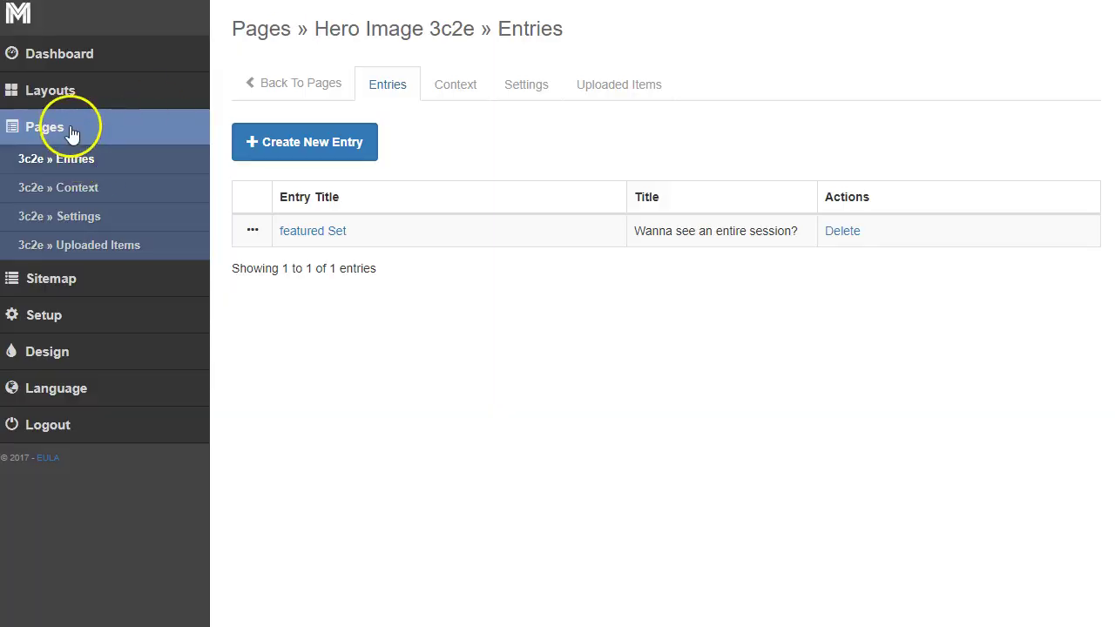
Collapse the style guide footer page's block list and open the about page's image and title block for editing.
left_click(53, 131)
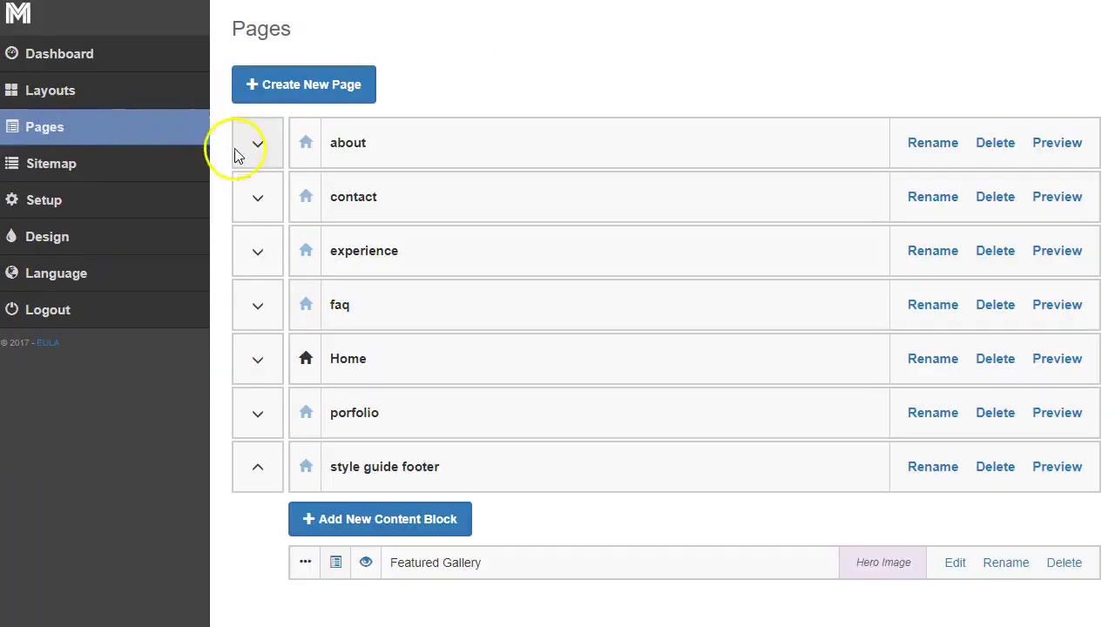
left_click(259, 464)
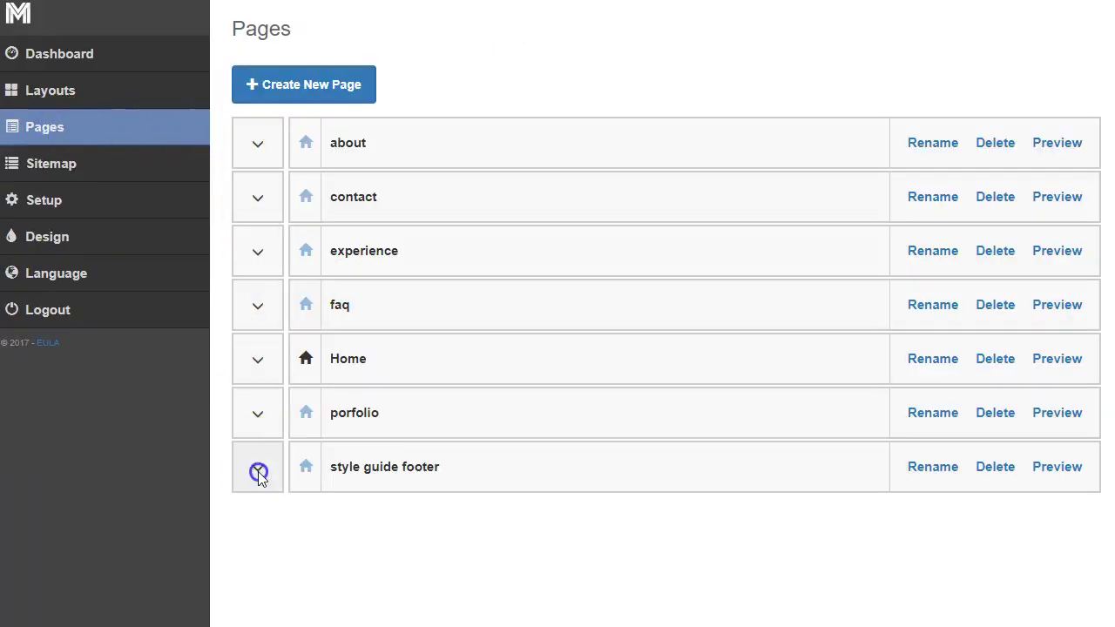
left_click(259, 144)
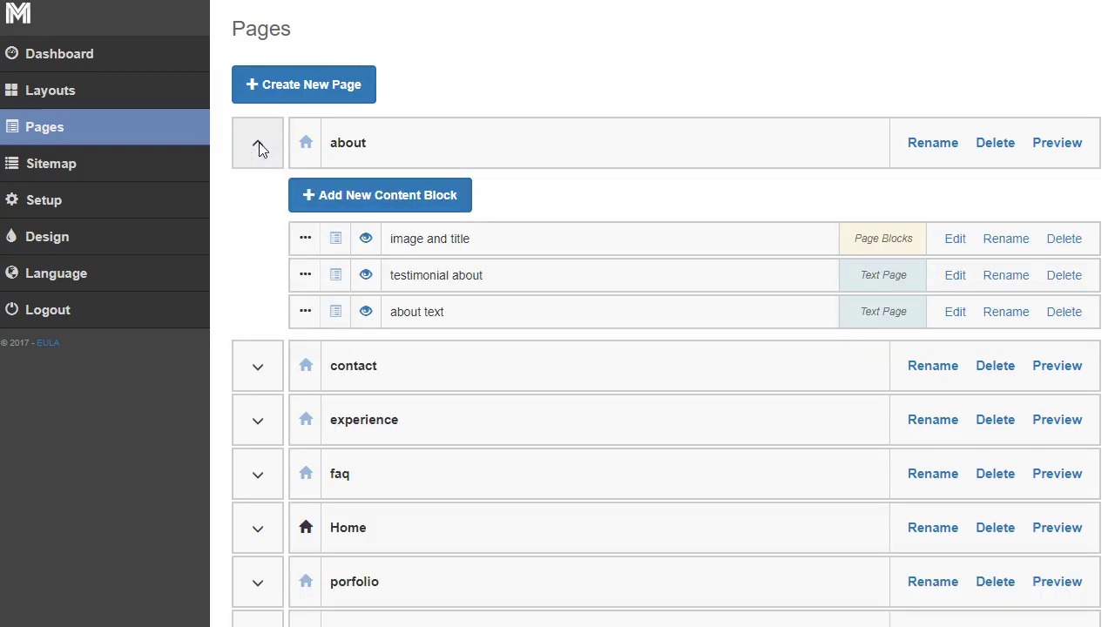
left_click_drag(410, 241, 477, 243)
left_click(953, 239)
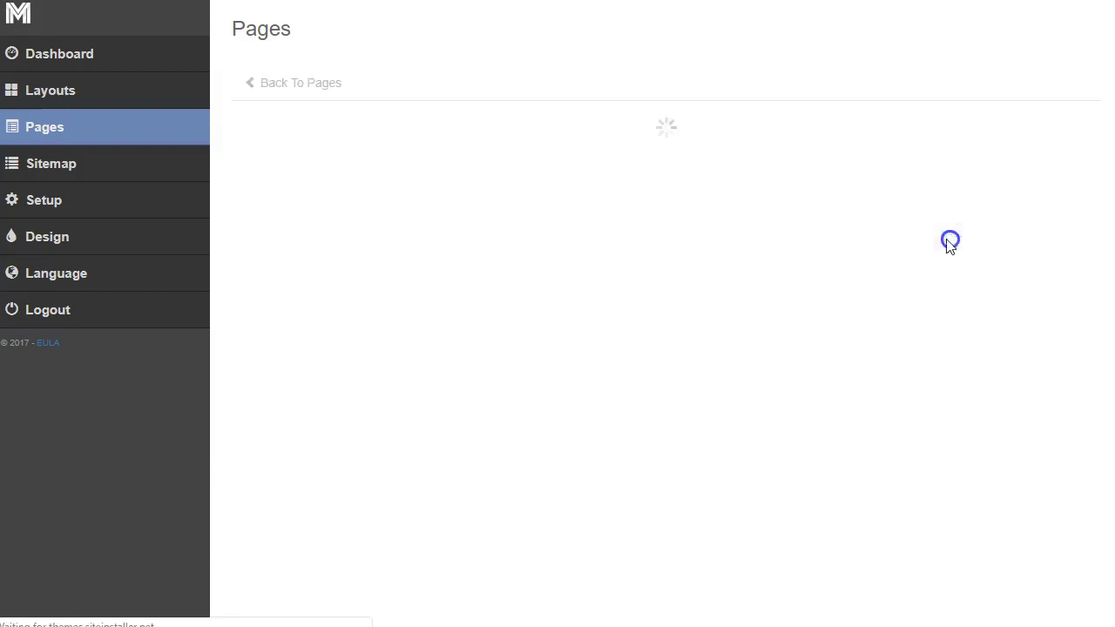
Review the background image and settings of the top image and title entry and close it without saving.
left_click(326, 232)
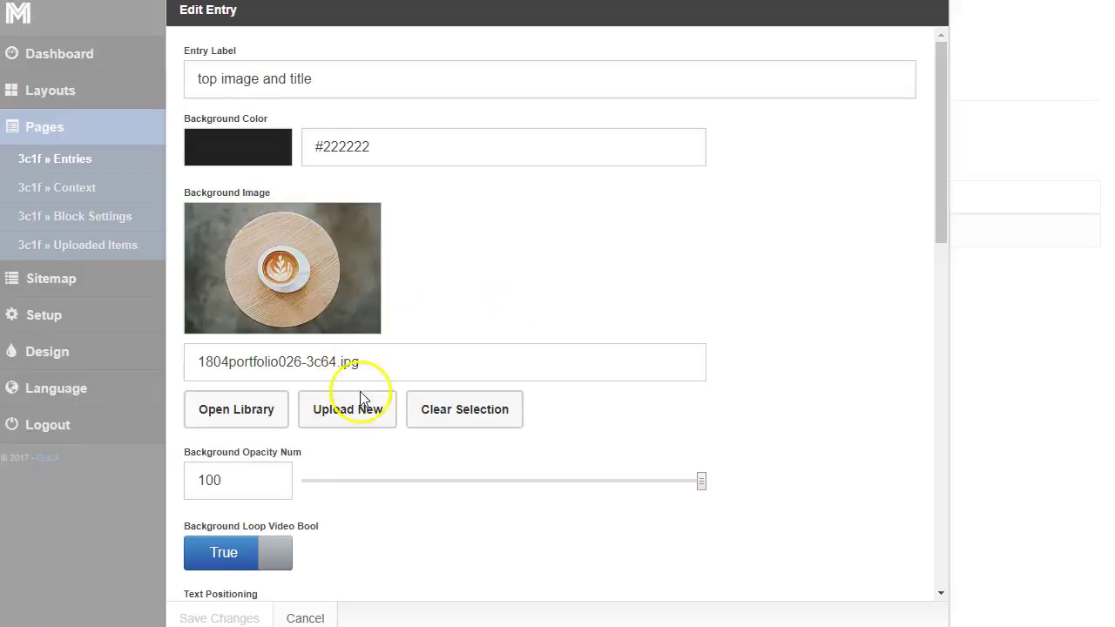
left_click(256, 554)
left_click(311, 617)
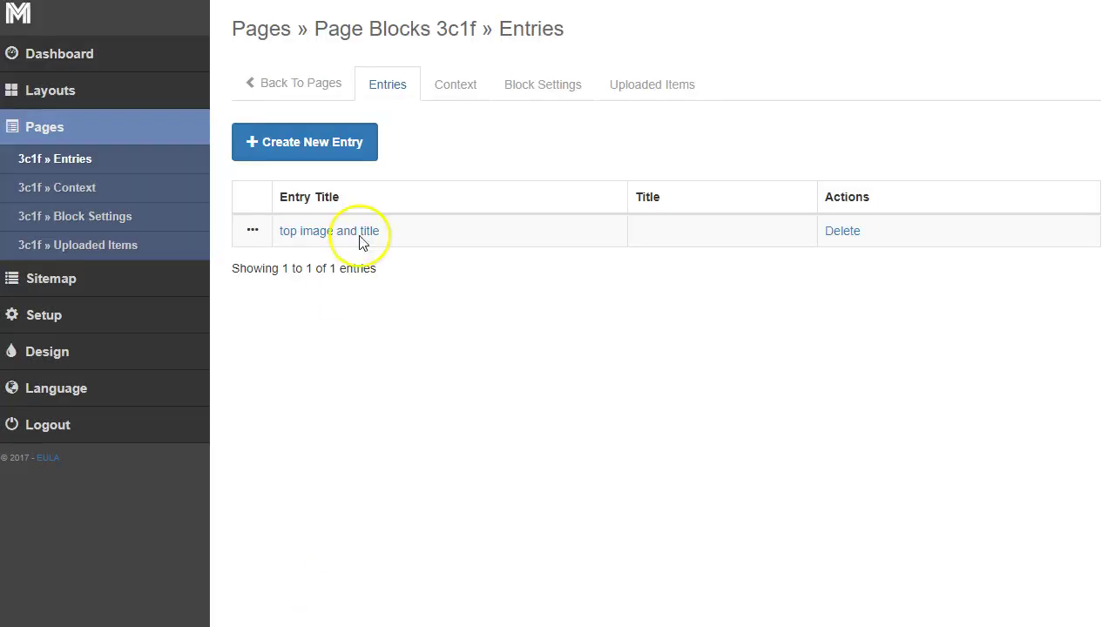
Open the about page's testimonial about block for editing and check the matching quote on the live About page.
left_click(319, 97)
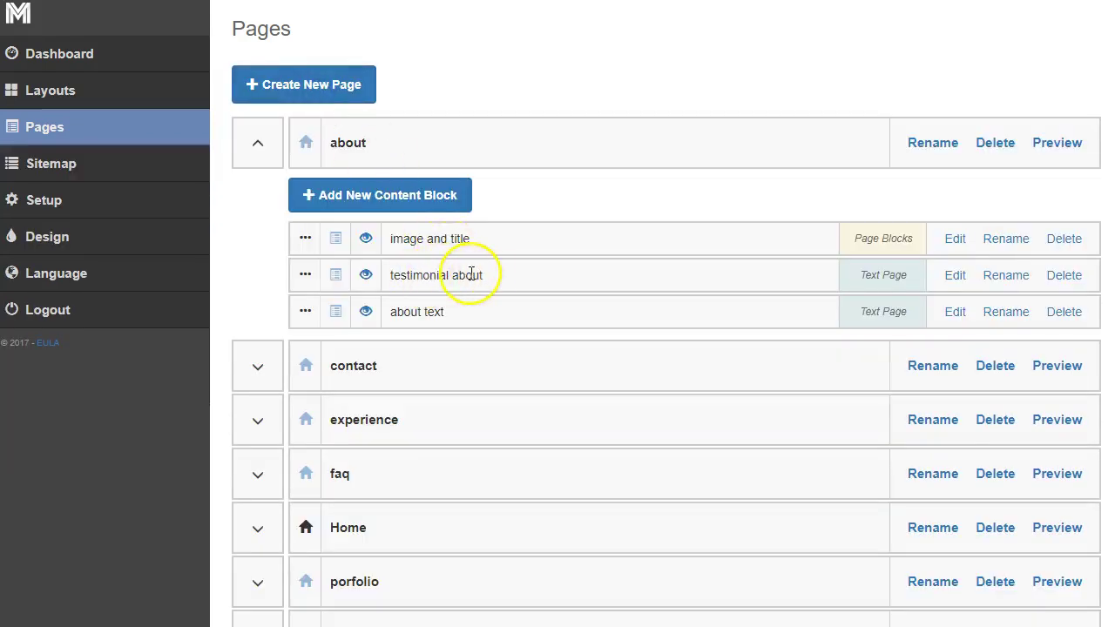
left_click(955, 277)
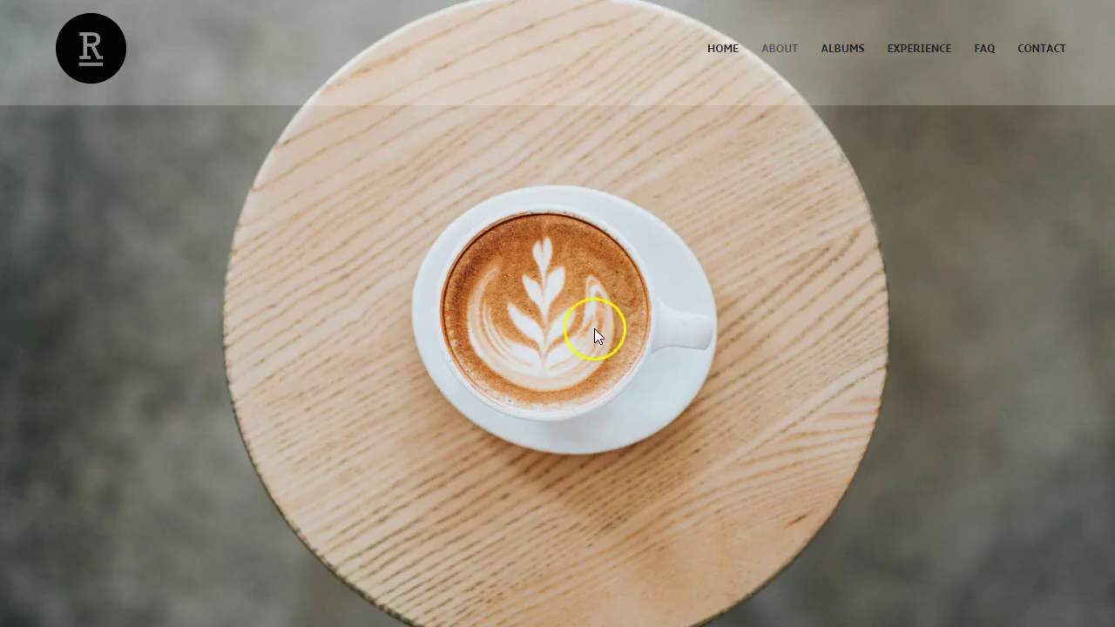
scroll(594, 329, "down", 5)
left_click_drag(628, 333, 203, 283)
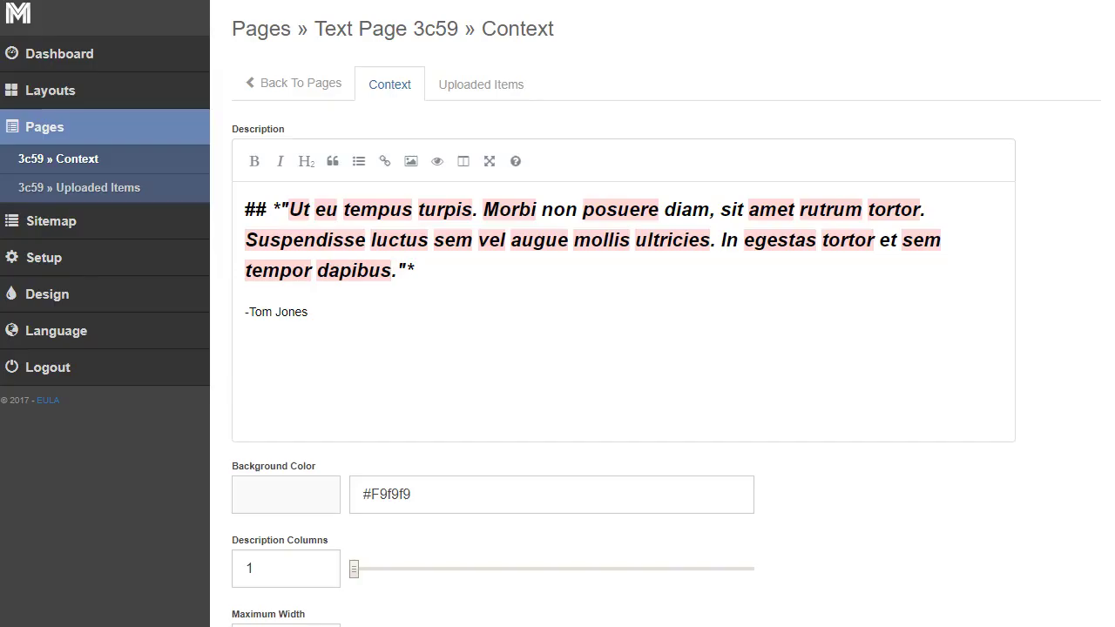
Examine the heading markup, italic quote and attribution in the testimonial block's description, along with the settings below it.
left_click(398, 295)
left_click_drag(267, 210, 233, 208)
left_click(381, 311)
left_click_drag(396, 273, 305, 209)
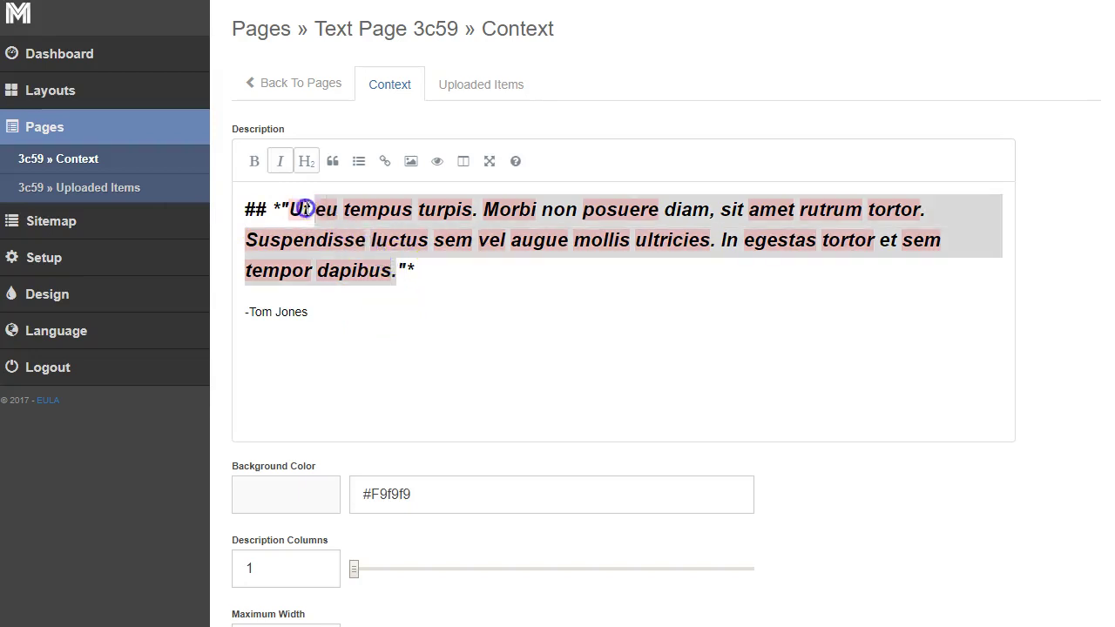
left_click_drag(312, 311, 254, 311)
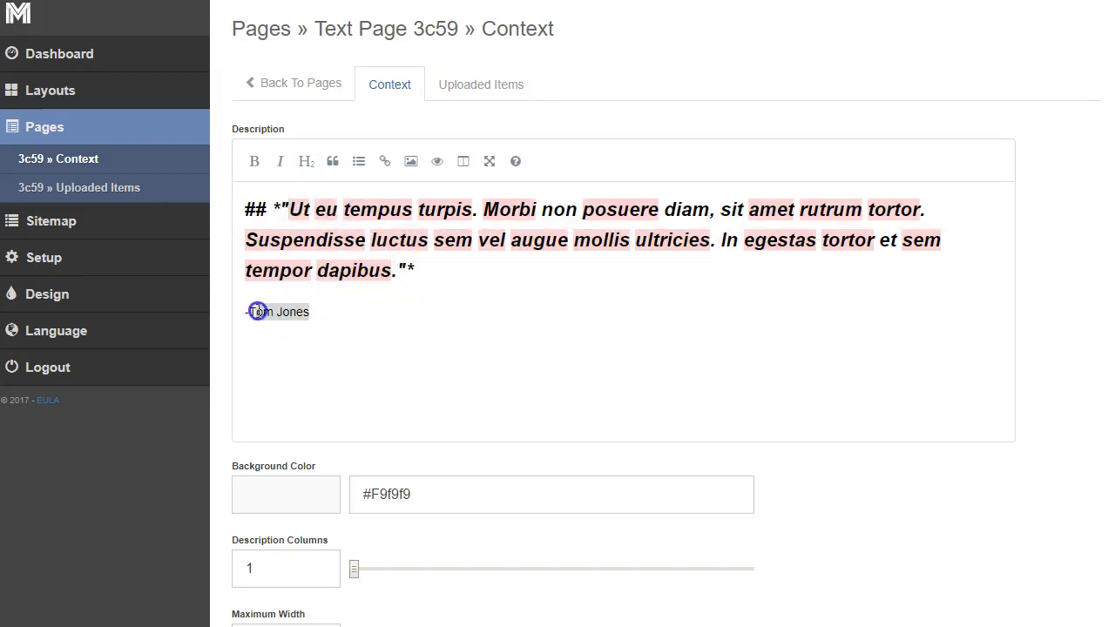
left_click(337, 323)
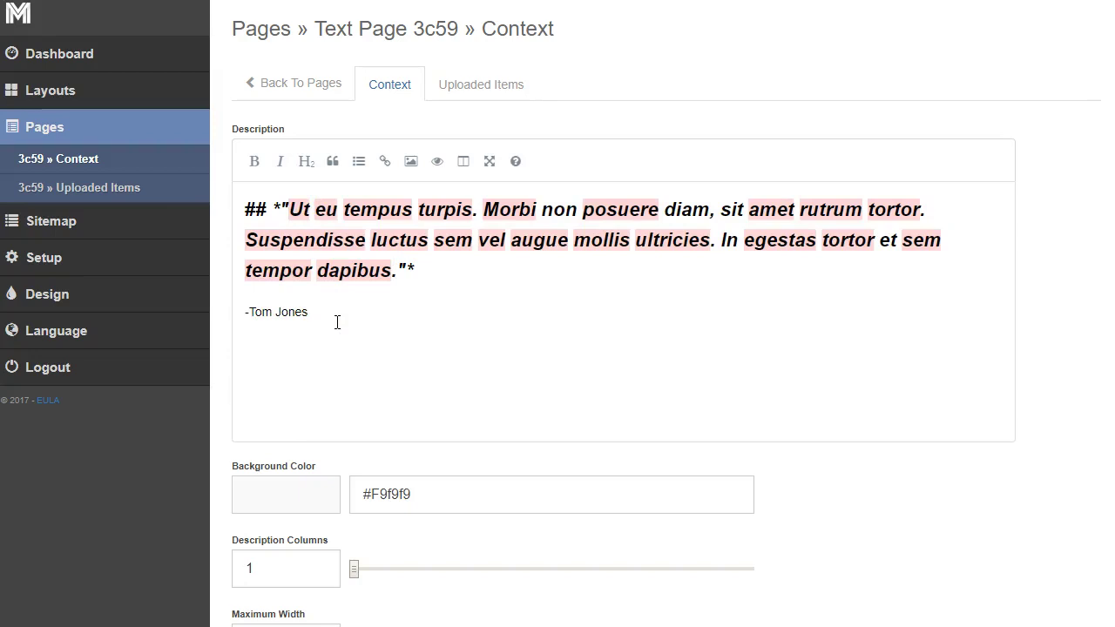
scroll(348, 470, "down", 3)
left_click(261, 598)
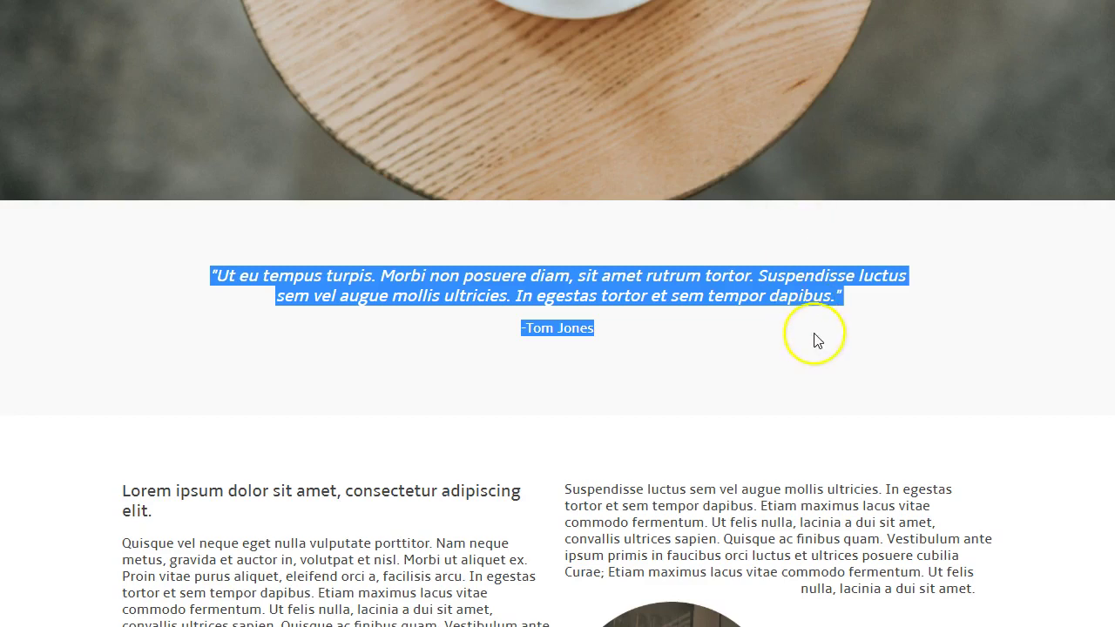
Open the about page's about text block for editing and match its heading with the one on the live About page.
scroll(809, 361, "down", 3)
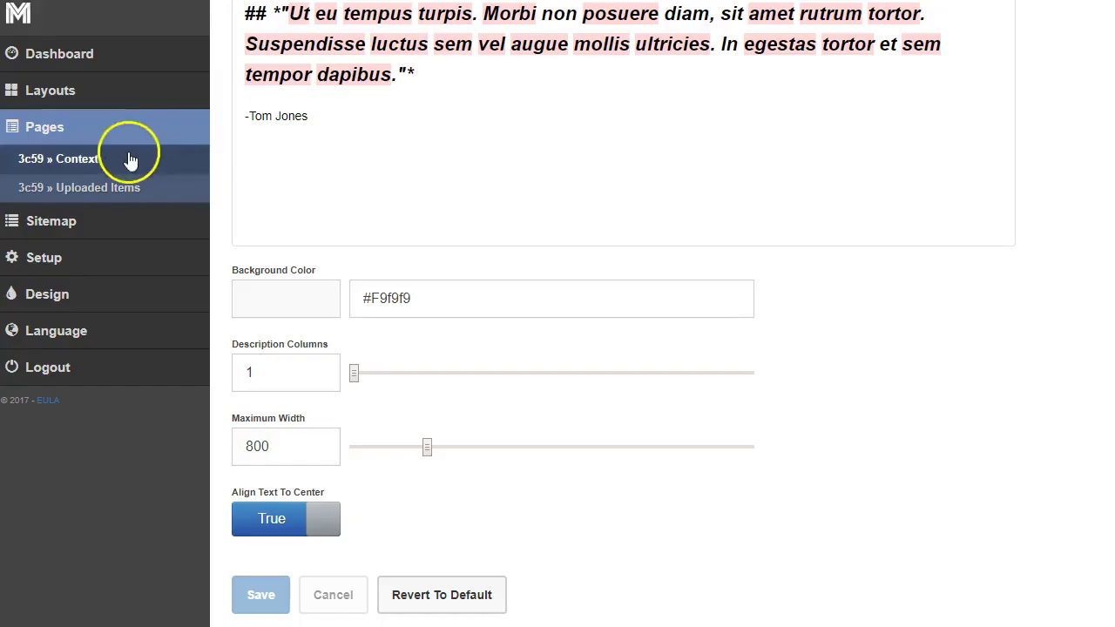
scroll(261, 131, "up", 3)
left_click(295, 87)
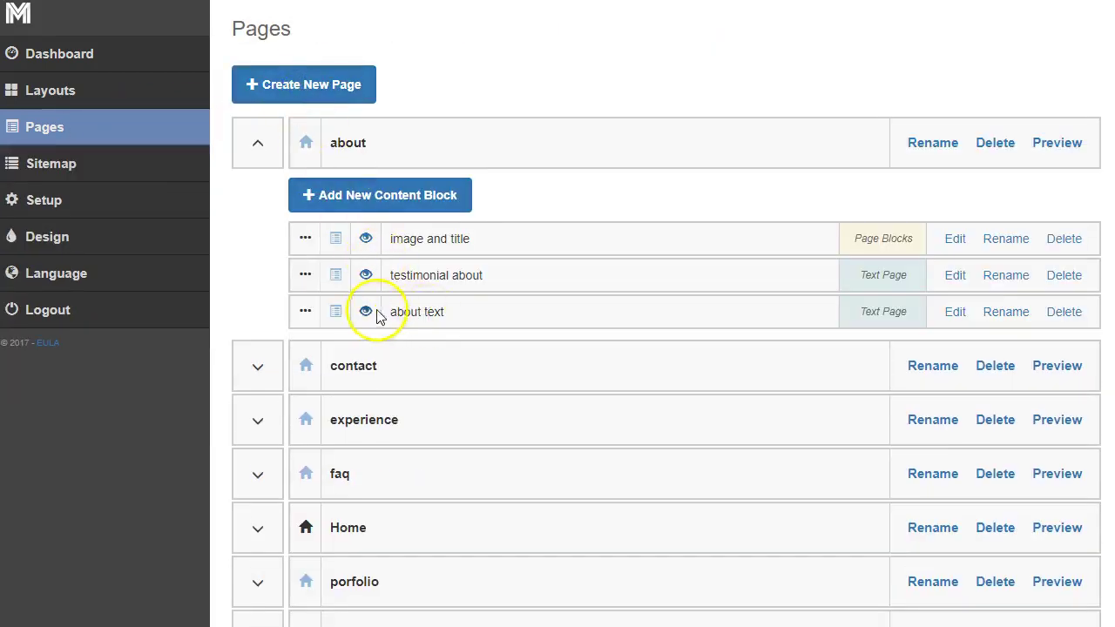
left_click(955, 312)
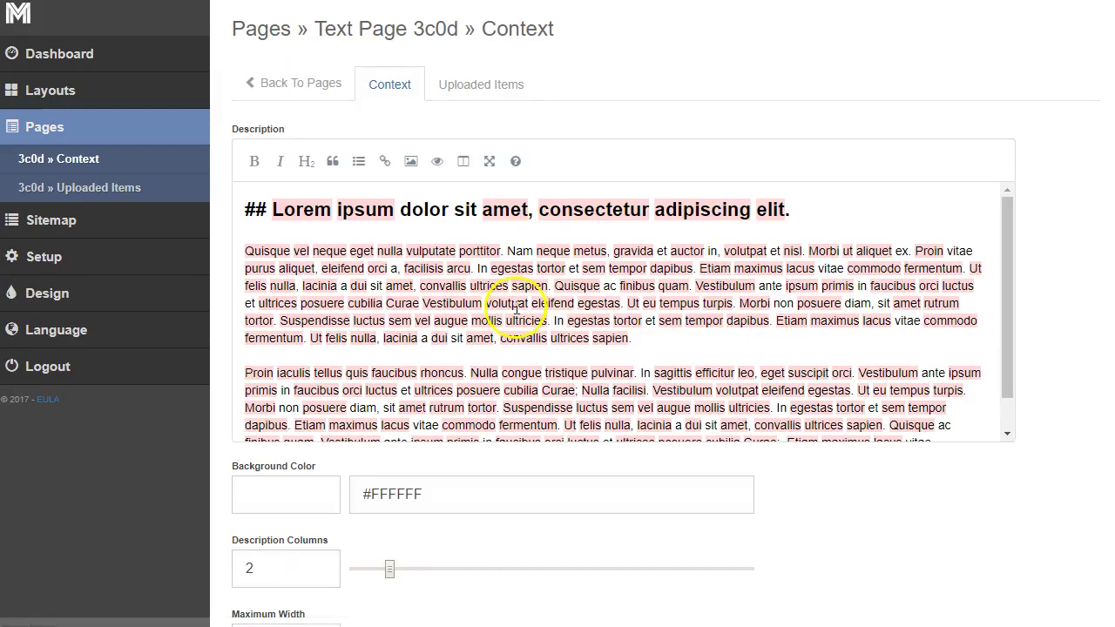
left_click_drag(816, 206, 290, 198)
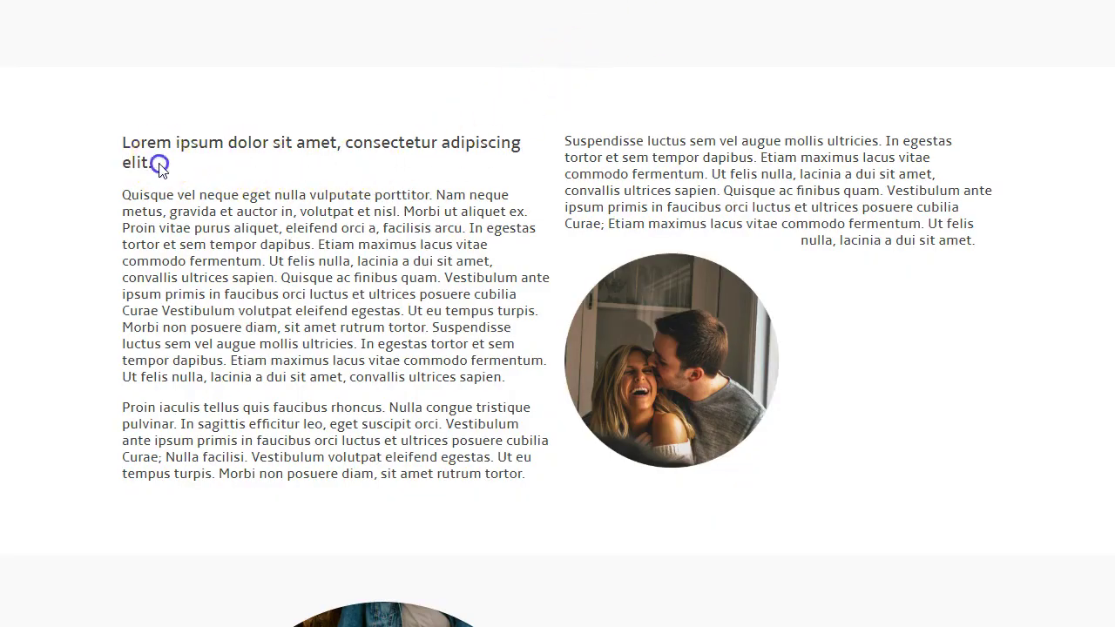
left_click_drag(160, 165, 127, 145)
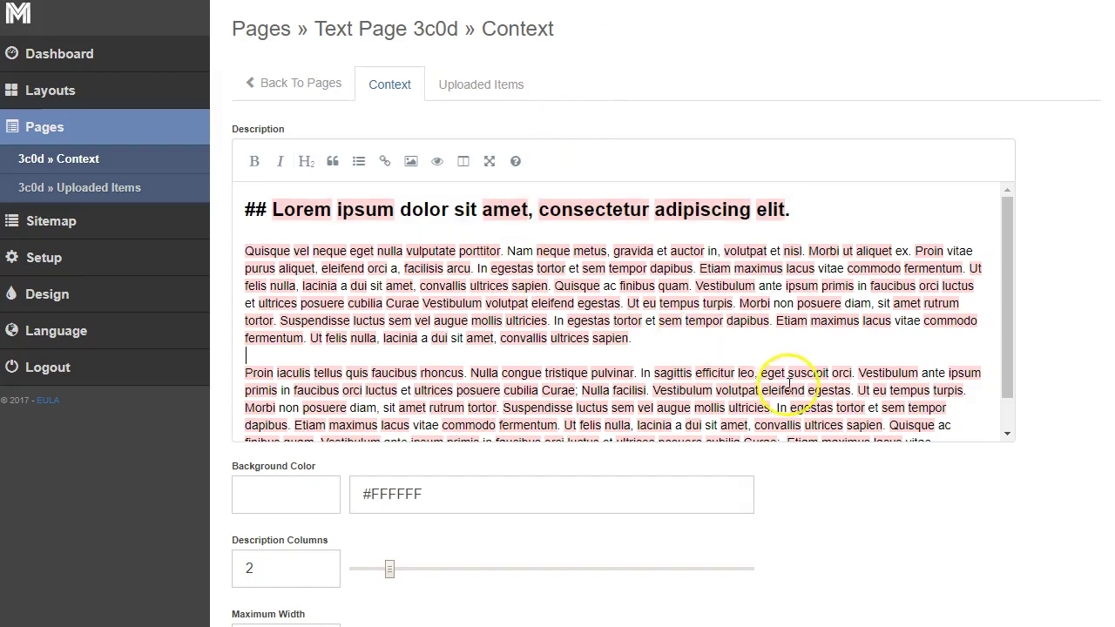
Examine the about text block's paragraphs and image reference, along with the background color, columns, width and alignment settings.
scroll(745, 353, "down", 1)
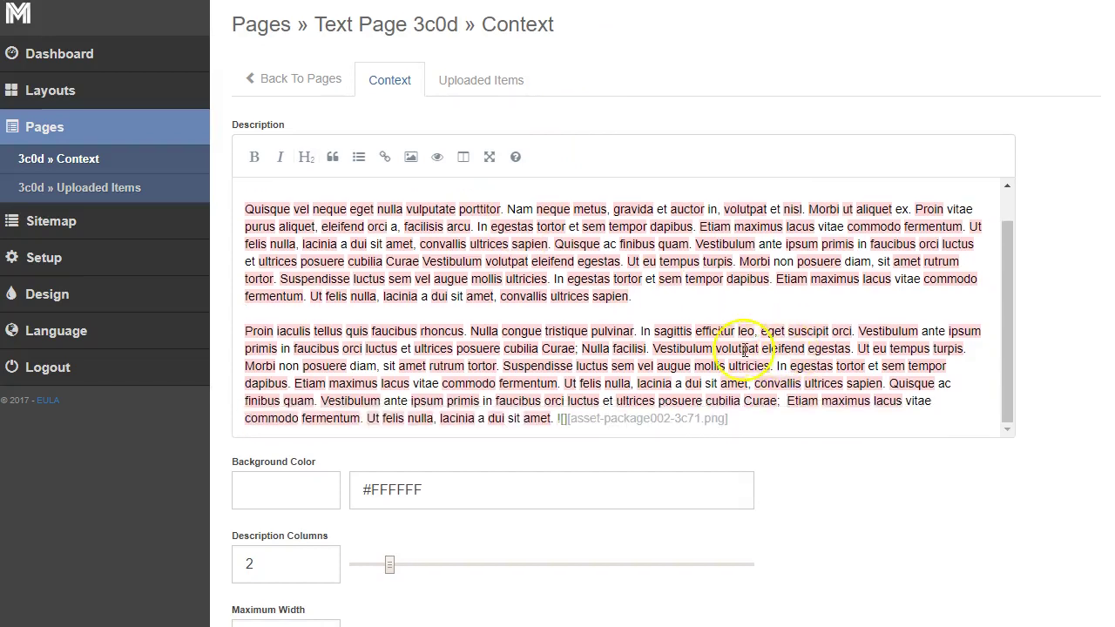
scroll(745, 350, "down", 2)
scroll(832, 202, "up", 1)
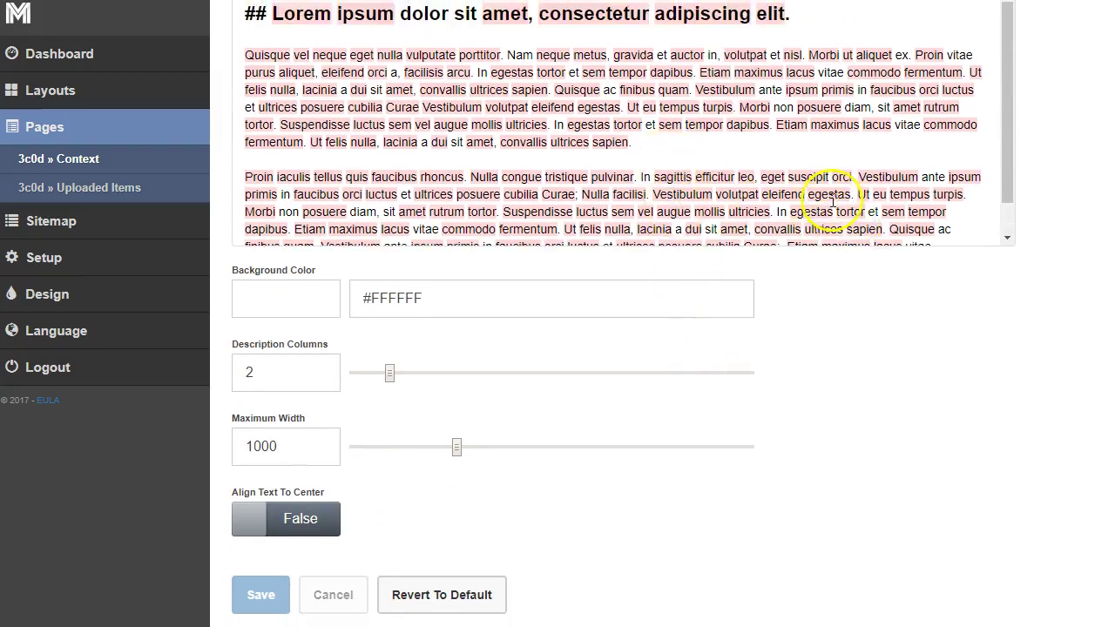
scroll(671, 182, "up", 2)
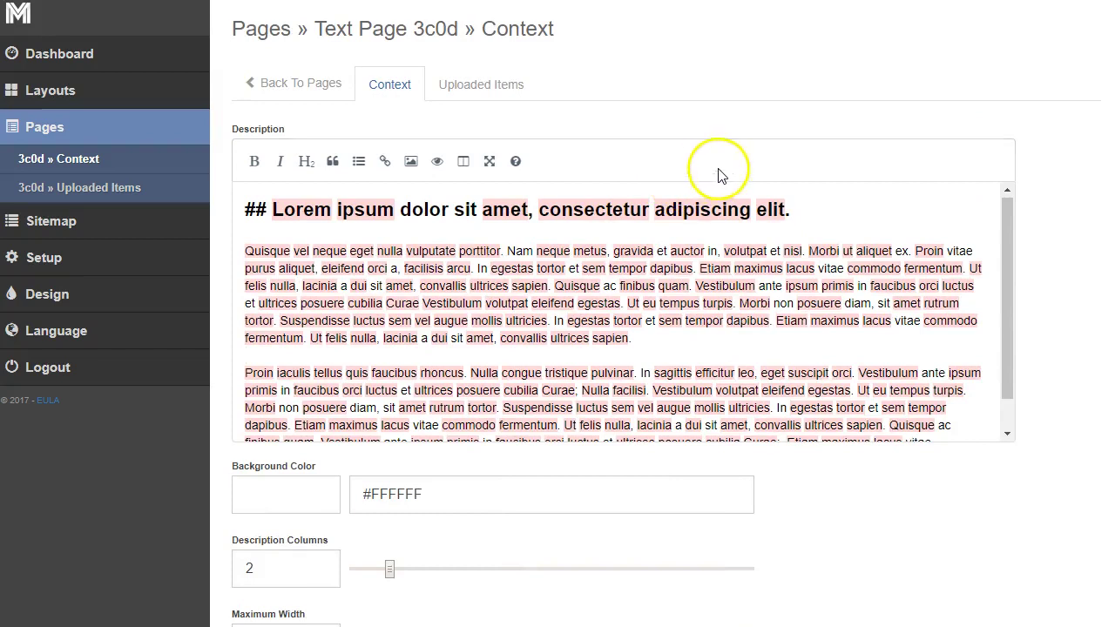
scroll(727, 212, "down", 1)
scroll(722, 448, "down", 2)
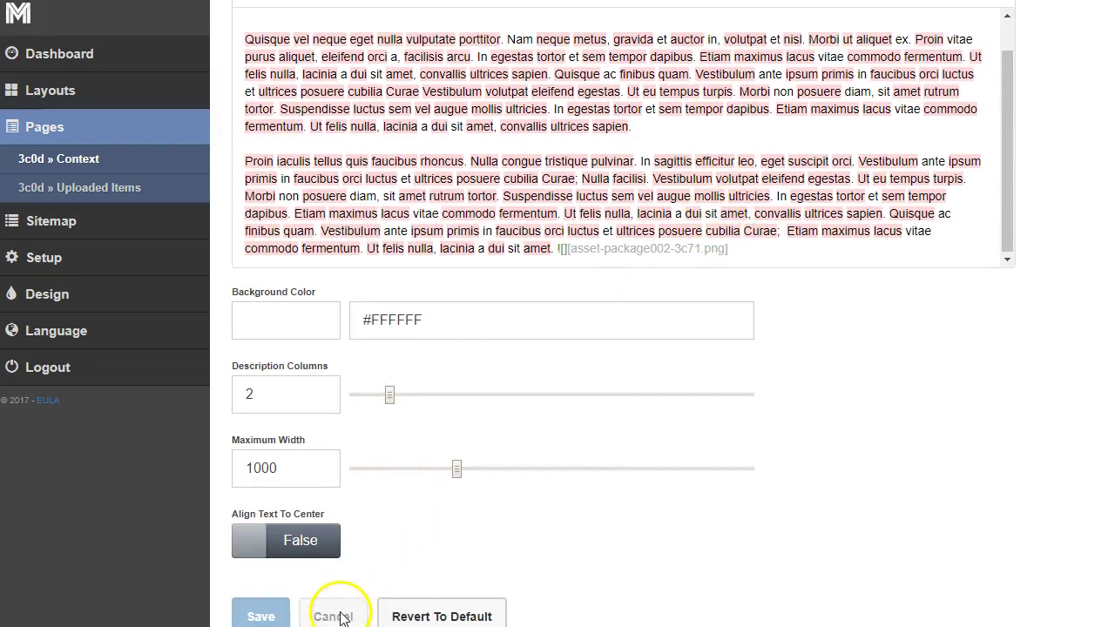
scroll(421, 534, "up", 2)
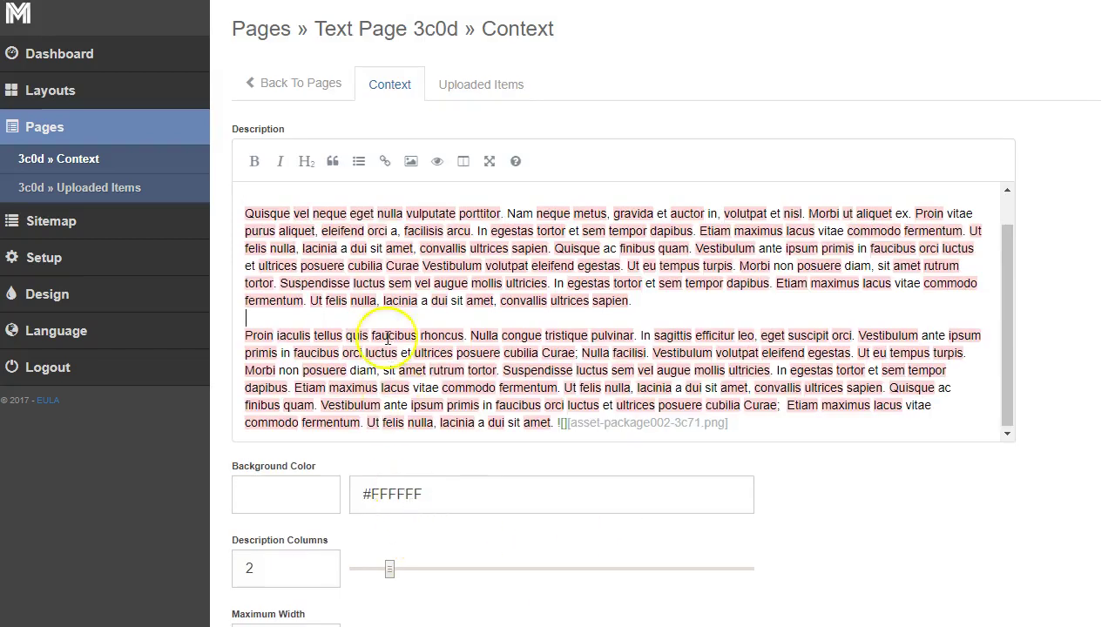
Reopen the about text block from the pages list and check the dimensions of its uploaded package002.png image.
left_click(325, 87)
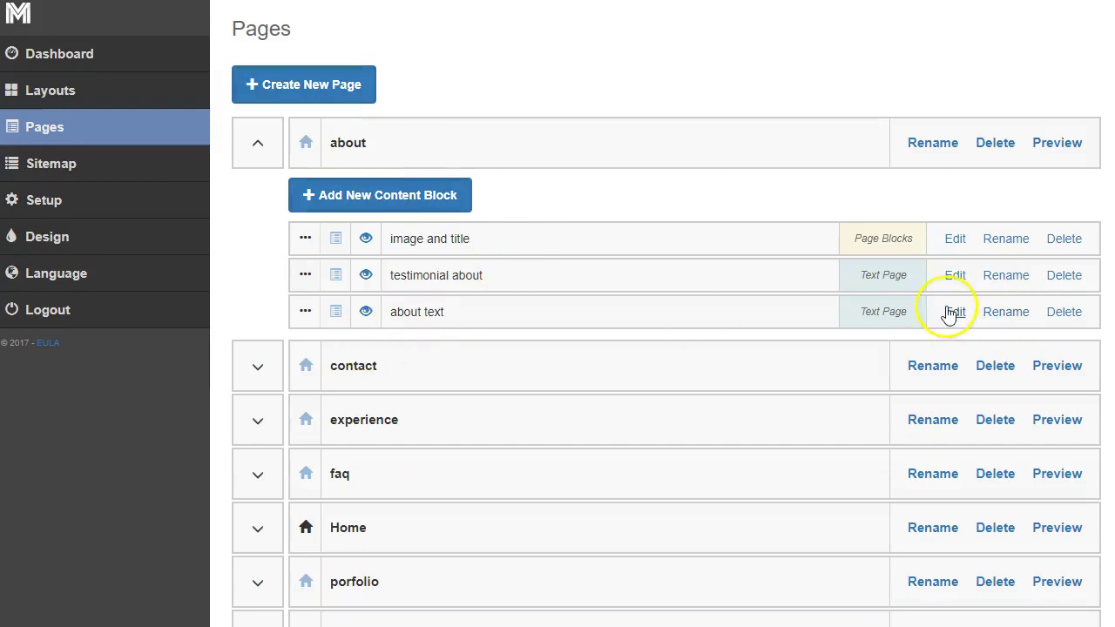
left_click(956, 313)
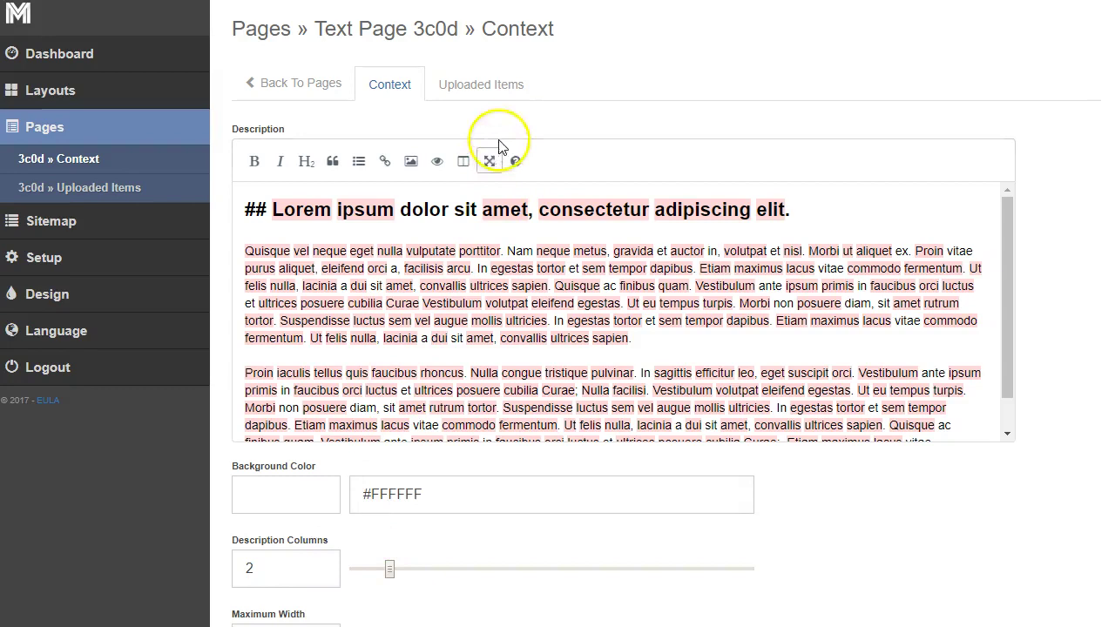
left_click(485, 87)
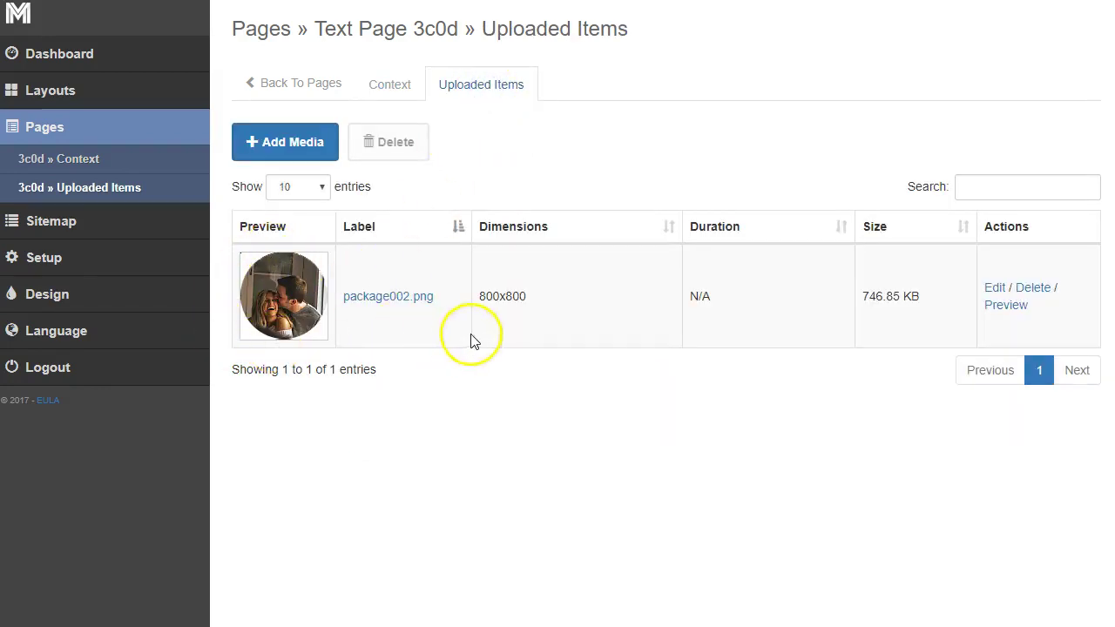
left_click_drag(536, 296, 482, 296)
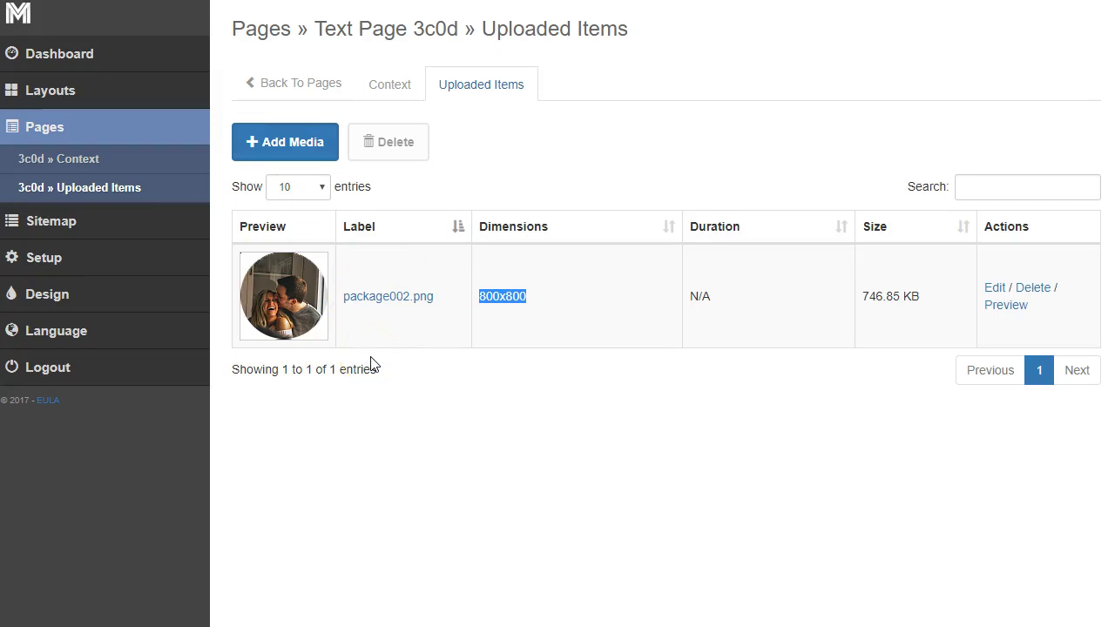
Try inserting an image after a dash placed behind the description's image reference, view the uploaded asset choices and cancel the dialog.
left_click(392, 87)
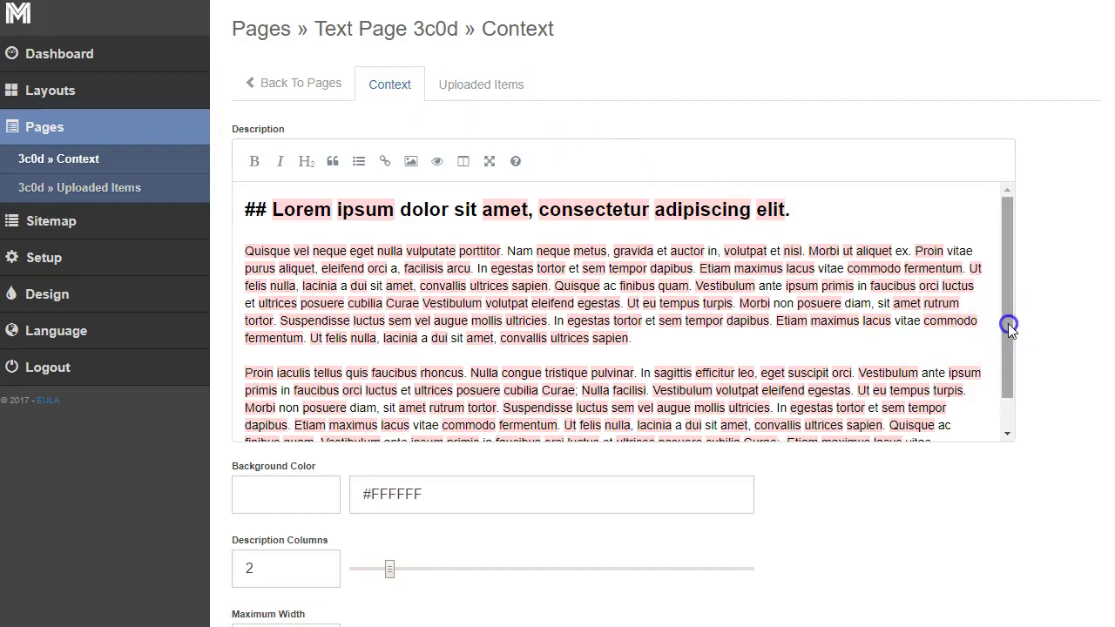
left_click_drag(1075, 321, 1075, 428)
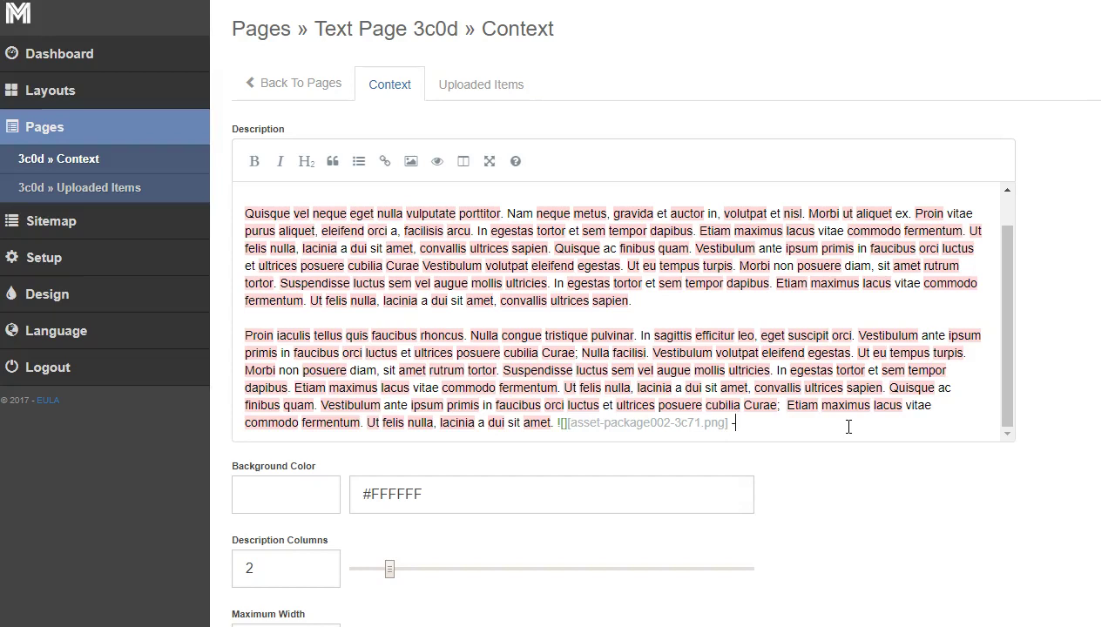
left_click(744, 426)
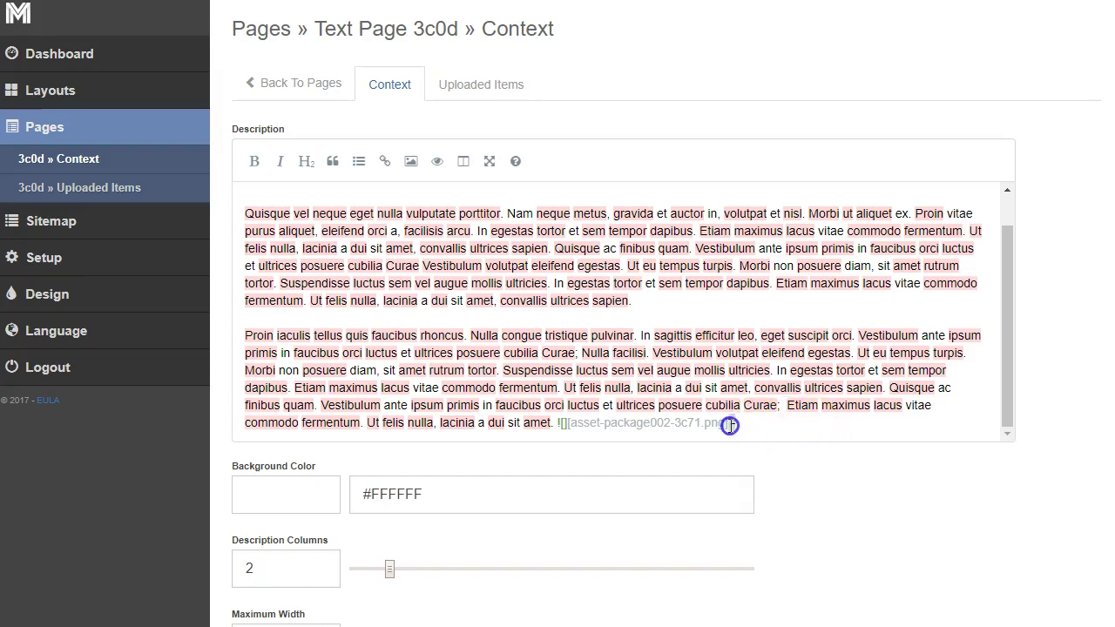
left_click(413, 163)
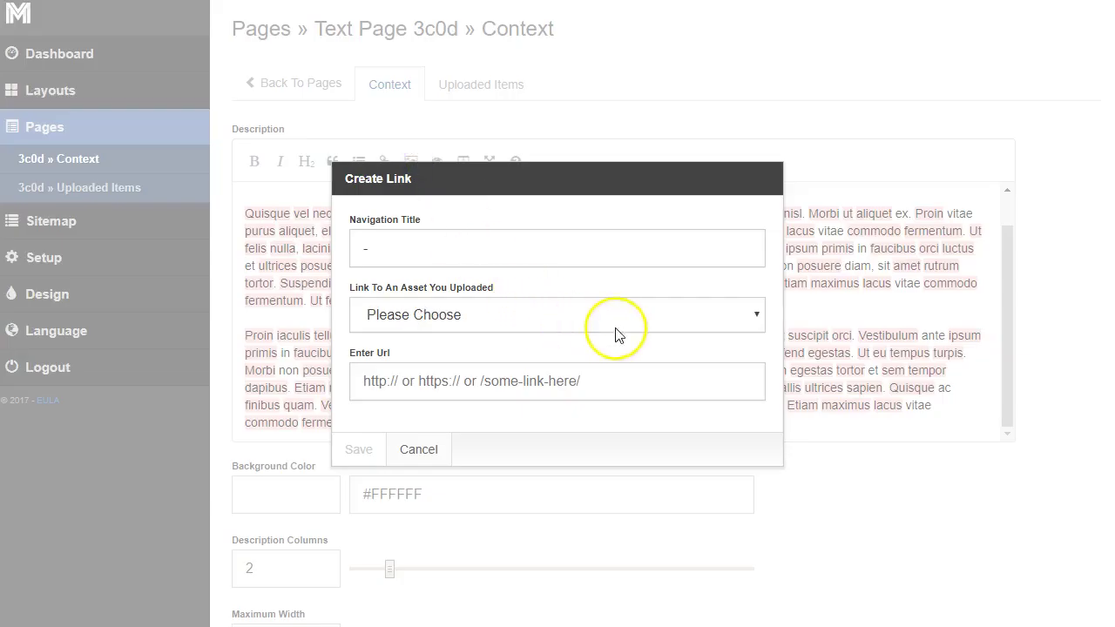
left_click(753, 318)
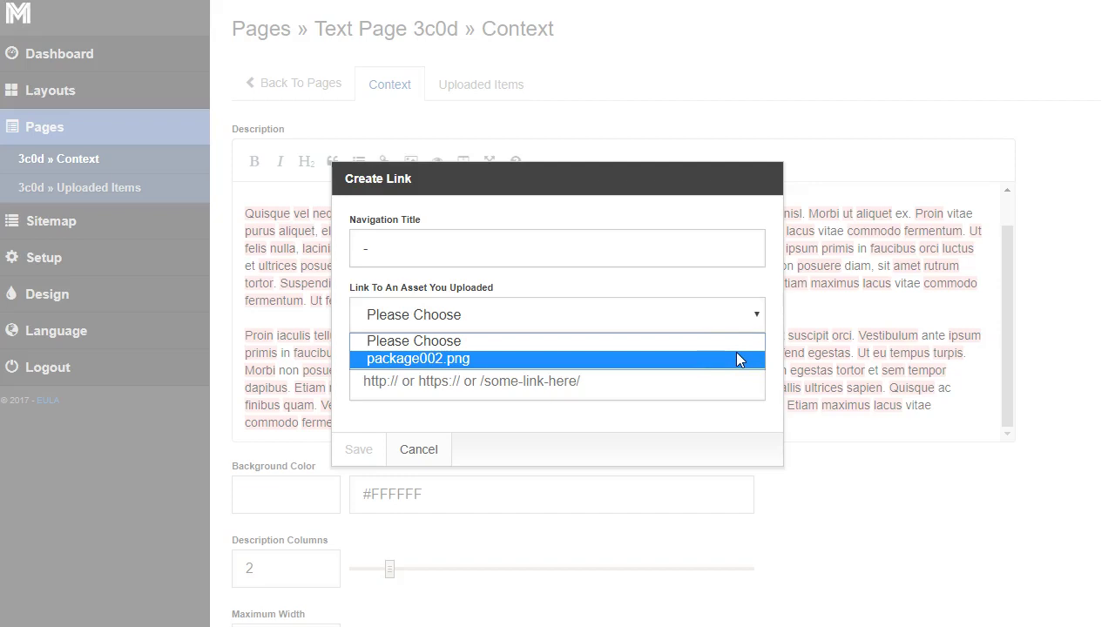
left_click(411, 450)
Remove the dash after the description's image reference and cancel the about text block's edits without saving.
left_click_drag(728, 423, 571, 424)
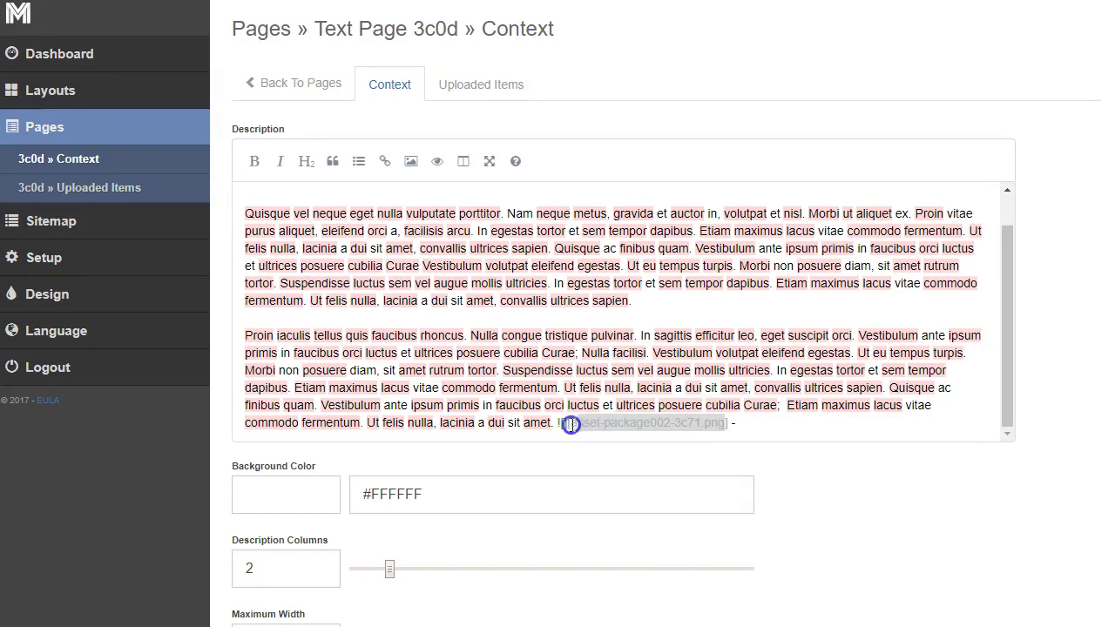
left_click(738, 424)
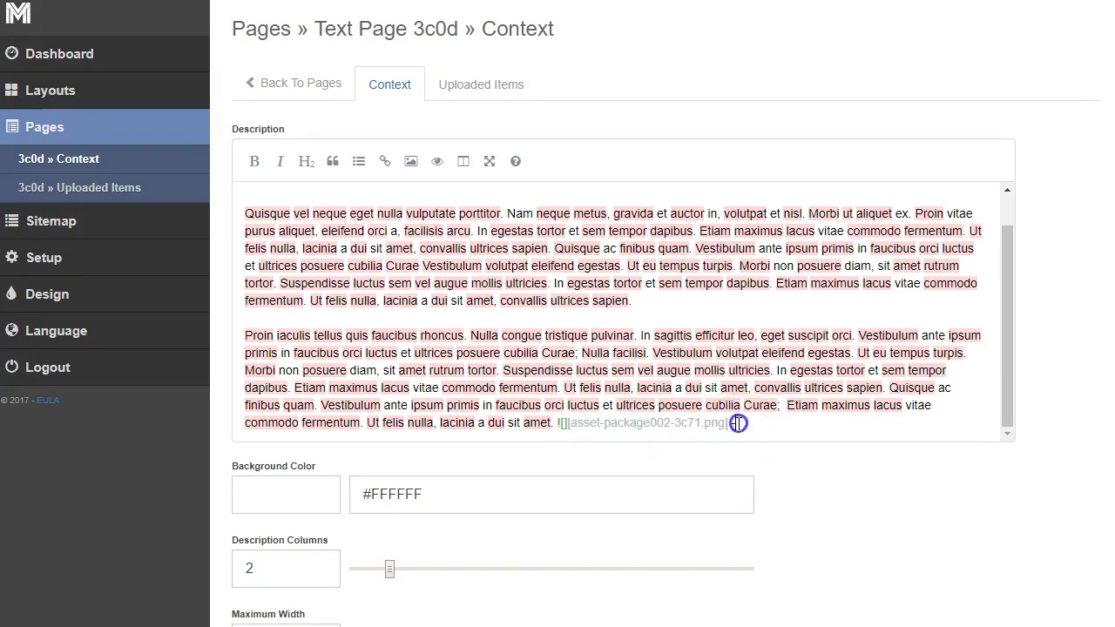
left_click(563, 424)
left_click(747, 425)
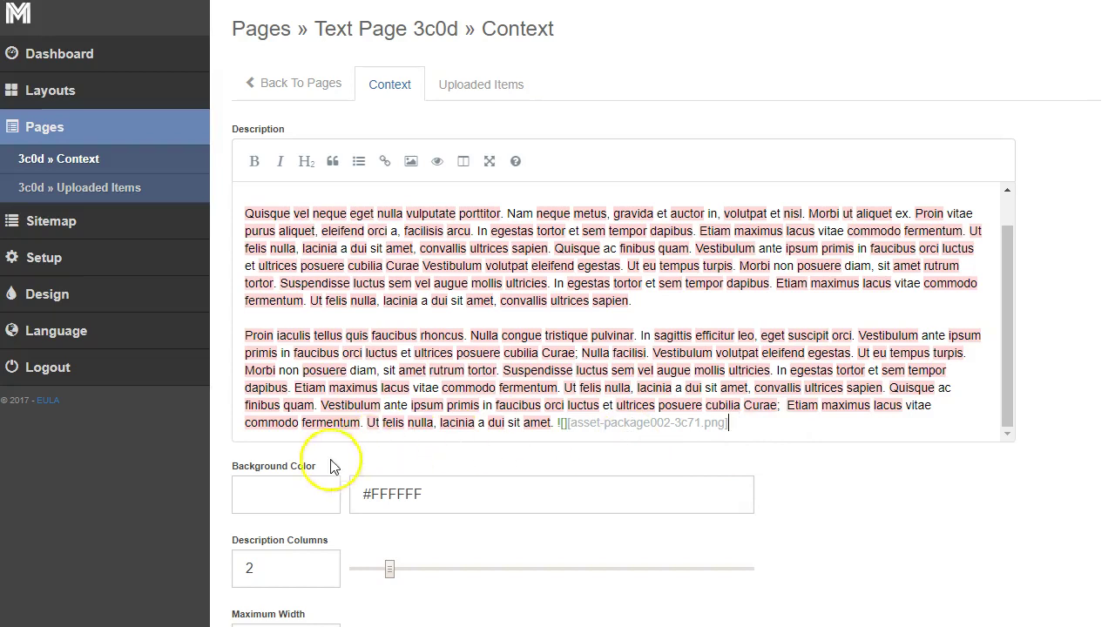
scroll(288, 487, "down", 2)
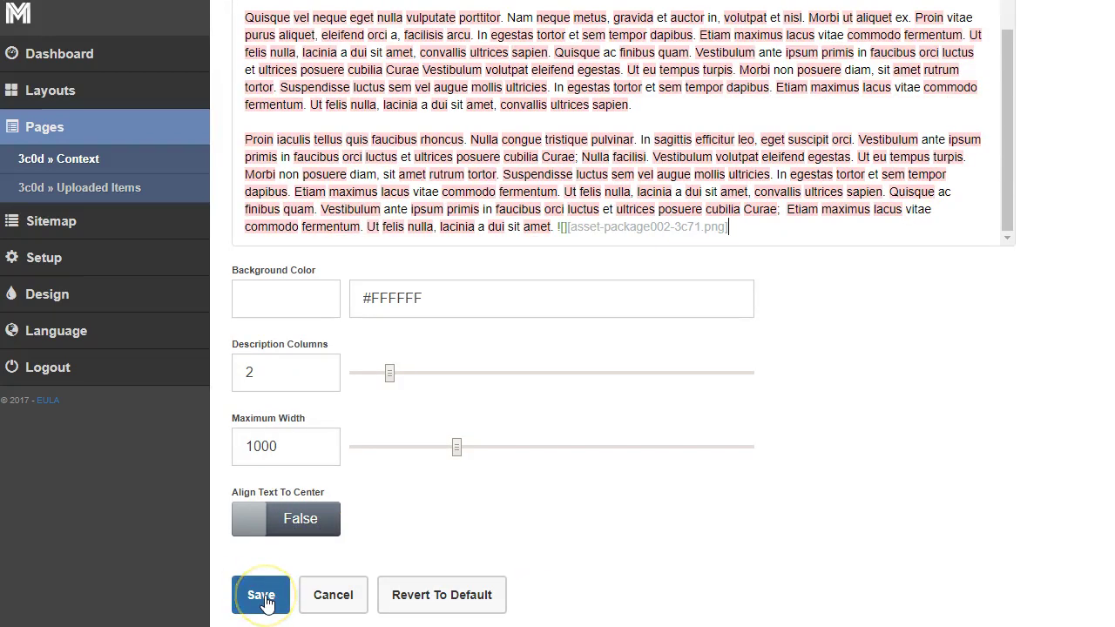
scroll(850, 218, "up", 1)
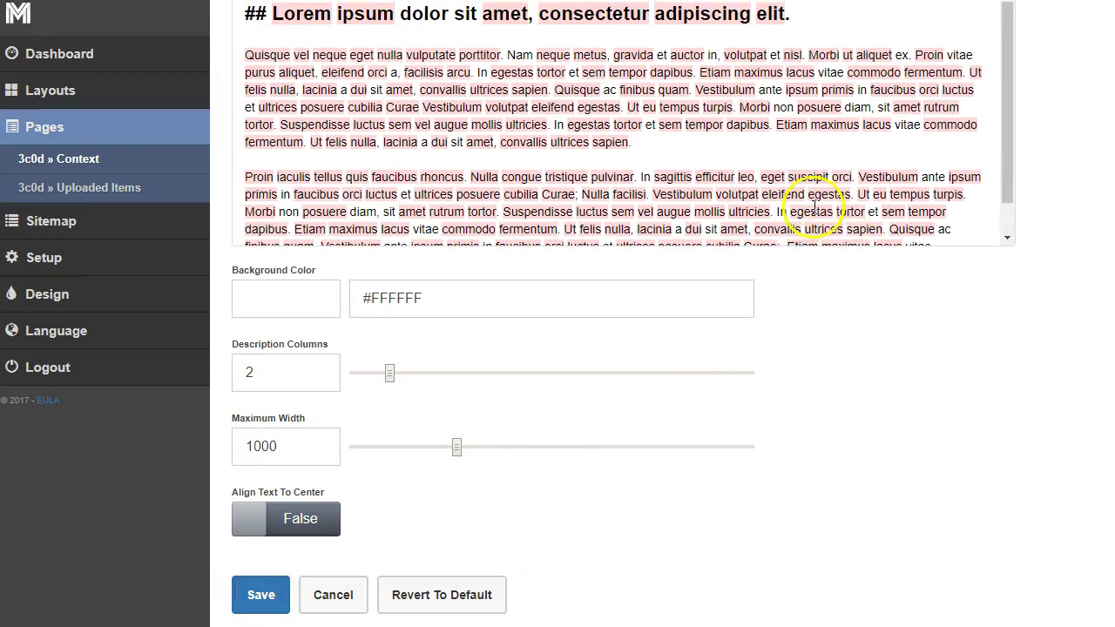
left_click(328, 601)
left_click(399, 389)
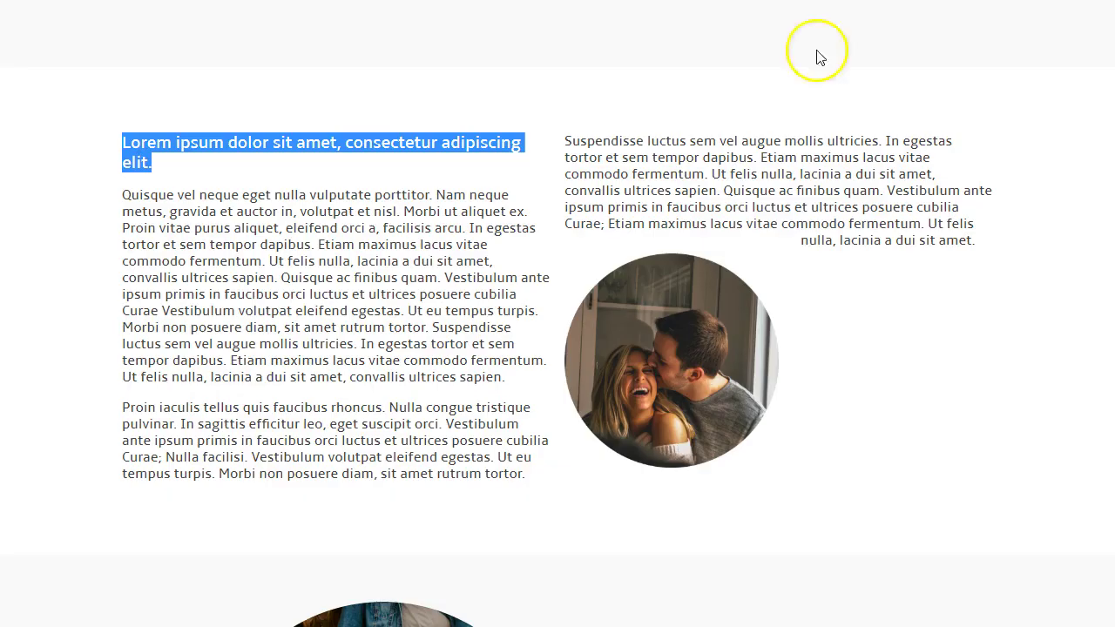
Open the live site's Albums page and look over its top image, testimonial quote and category thumbnails.
scroll(815, 276, "up", 10)
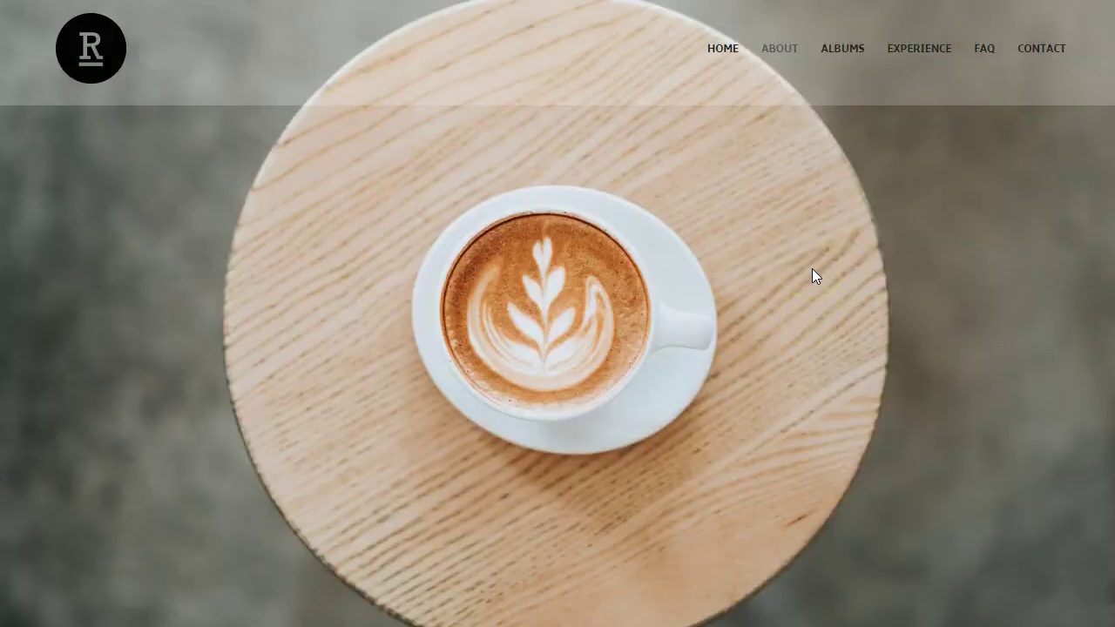
left_click(843, 49)
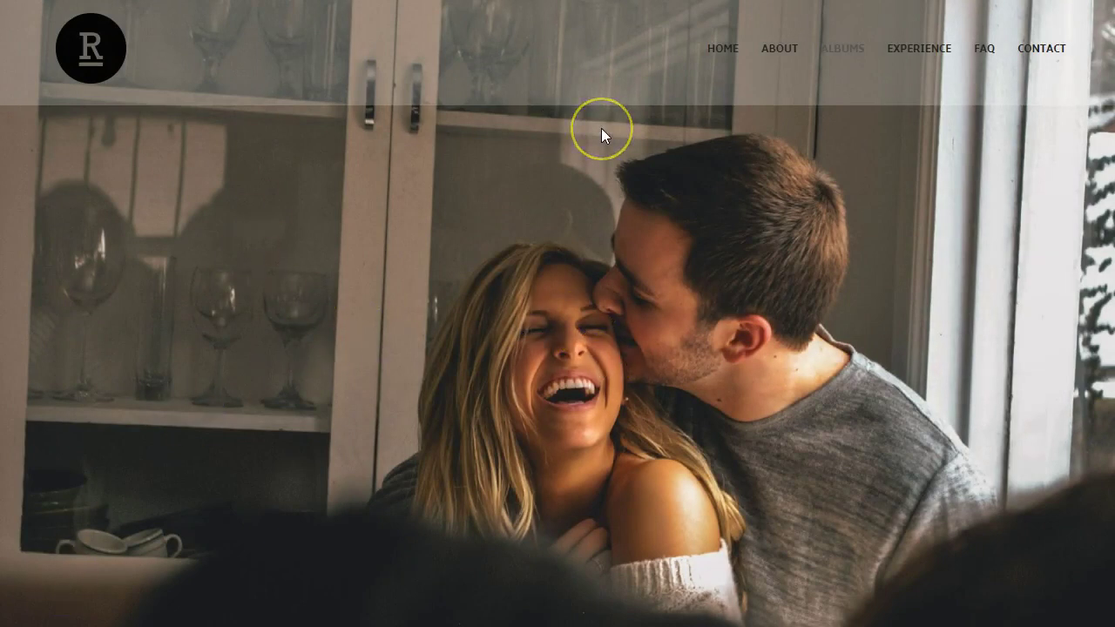
scroll(601, 128, "down", 5)
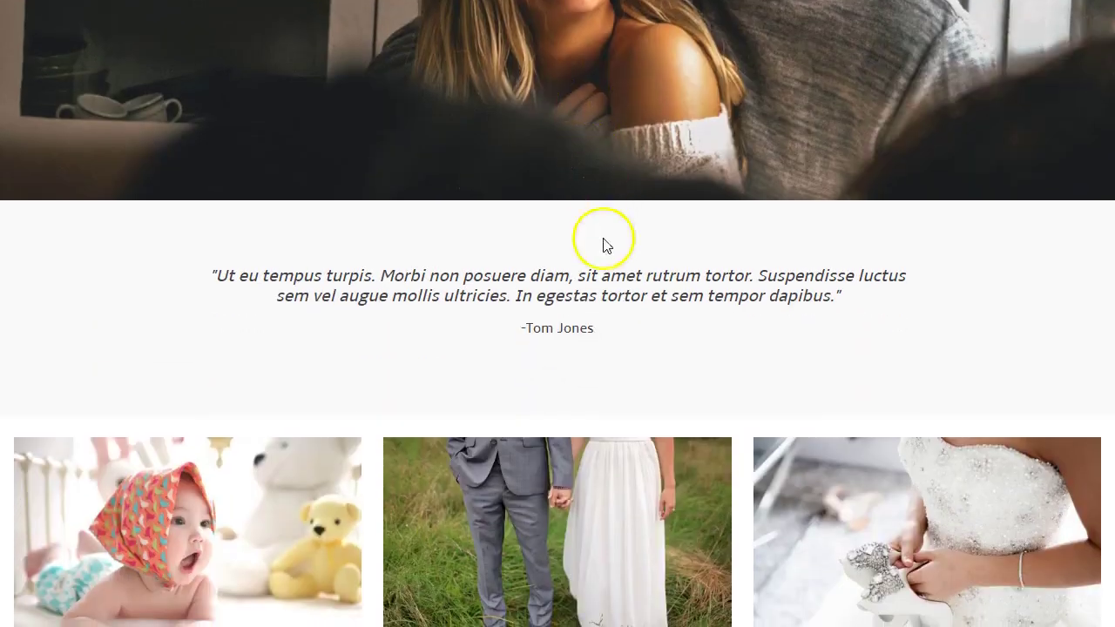
left_click_drag(614, 337, 202, 277)
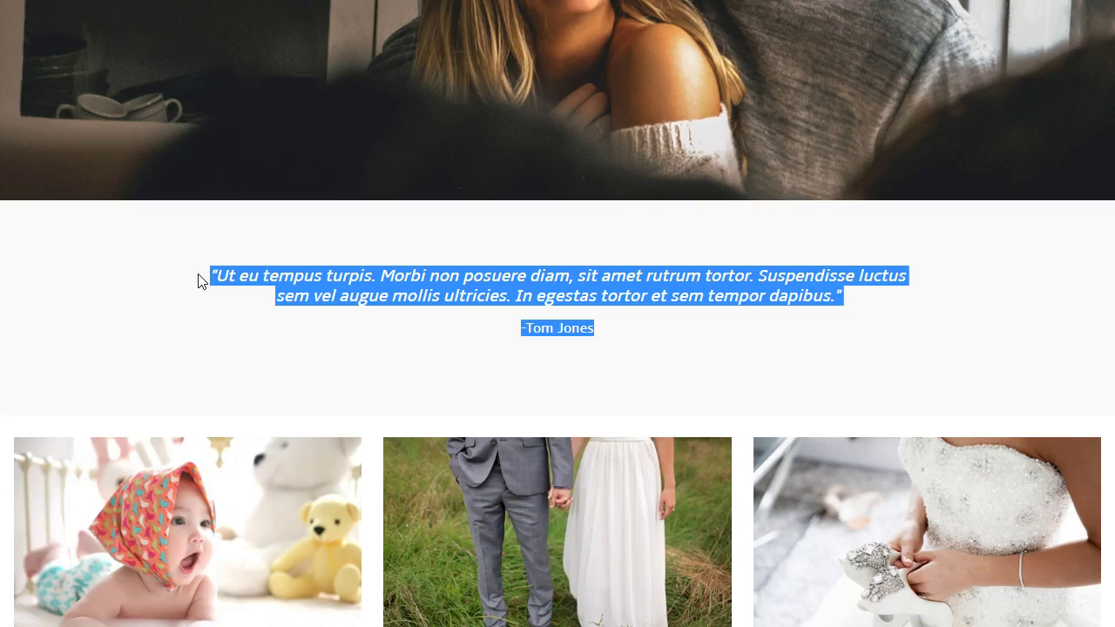
scroll(281, 299, "down", 6)
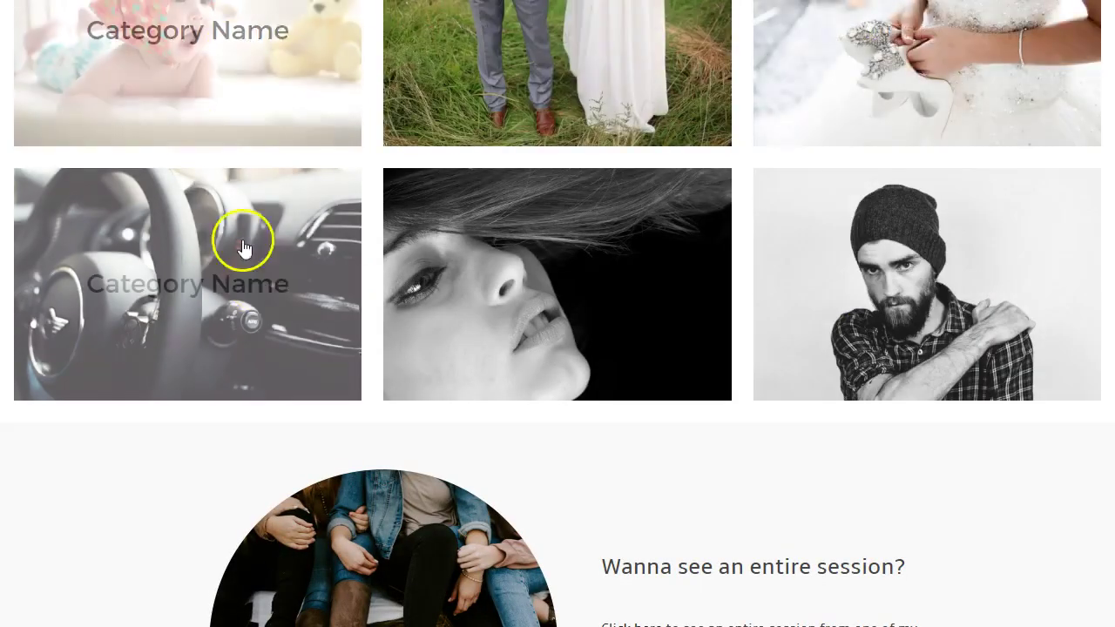
Open the album behind the baby thumbnail, browse through its photos and close the viewer.
scroll(264, 322, "up", 1)
left_click(252, 163)
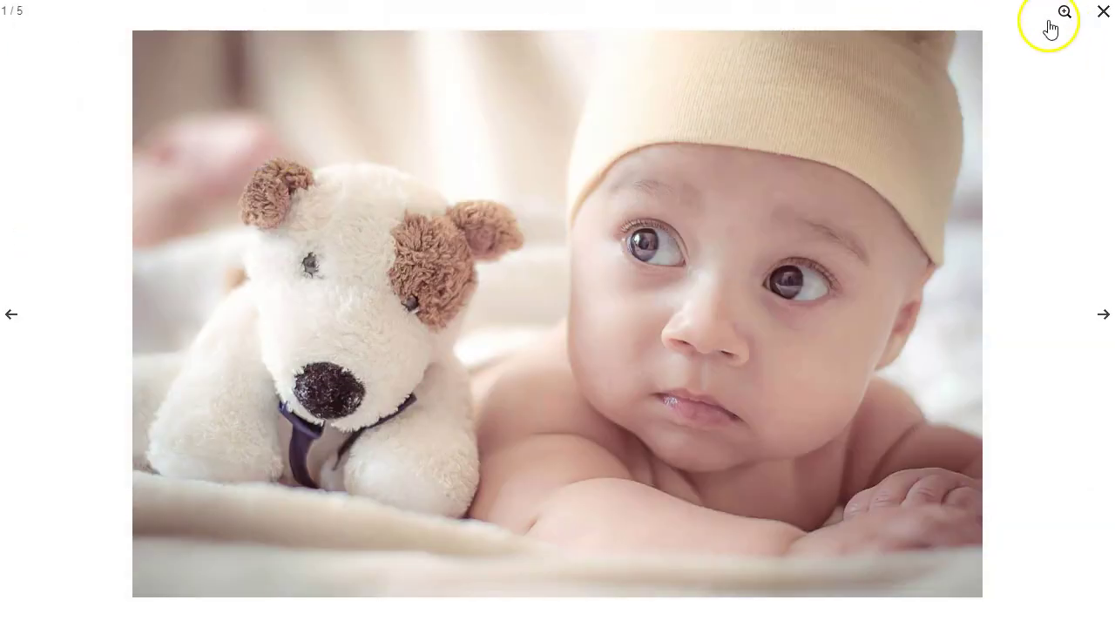
left_click(1102, 317)
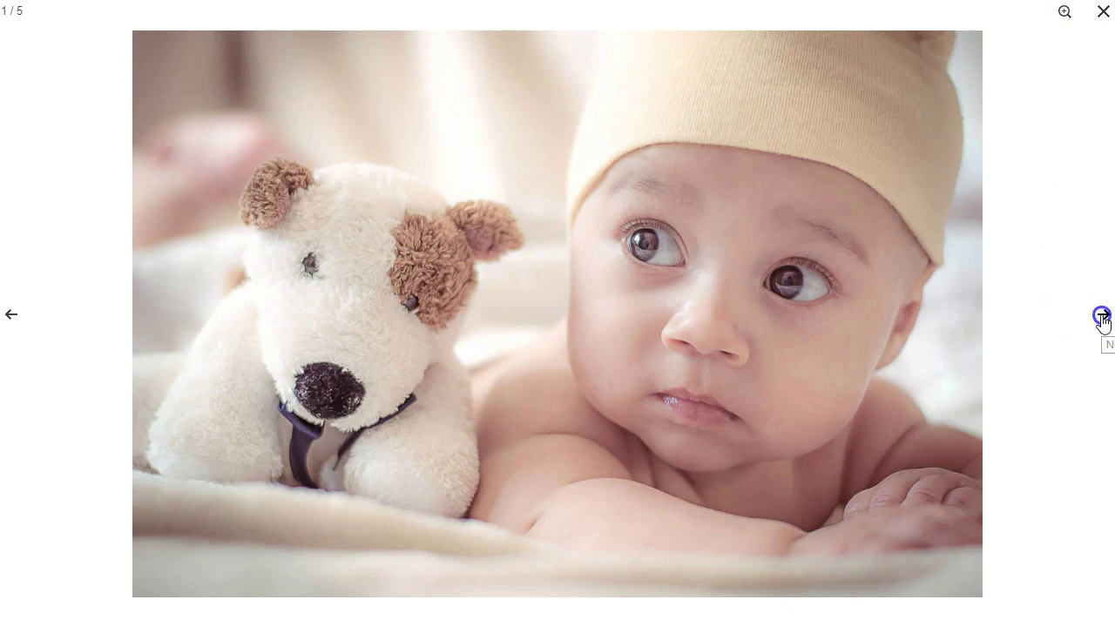
left_click(1103, 317)
left_click(1102, 317)
left_click(1102, 318)
left_click(1104, 12)
Open the album behind the thumbnail of the couple on the grass, browse its photos and close the viewer.
left_click(528, 149)
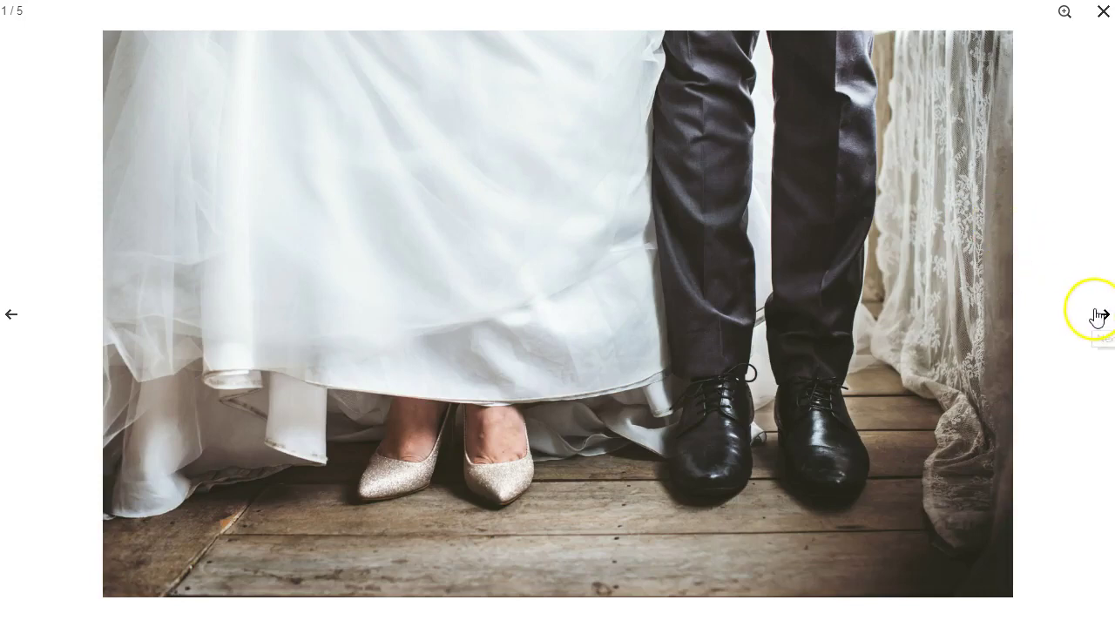
left_click(1099, 315)
left_click(1099, 316)
left_click(1100, 315)
left_click(1100, 315)
left_click(1099, 315)
left_click(1104, 12)
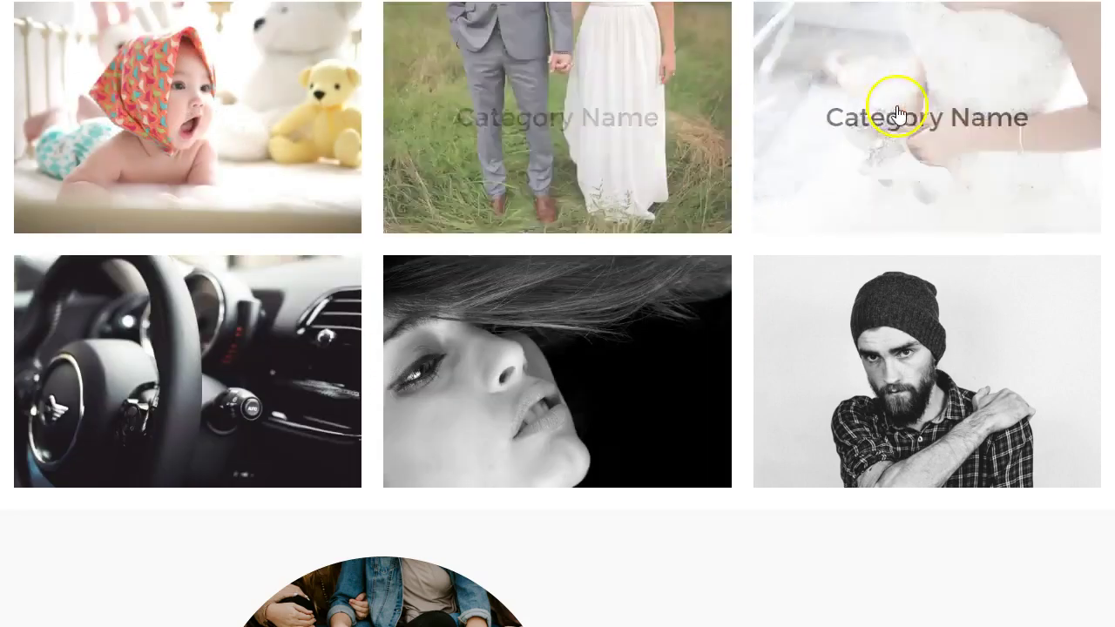
scroll(652, 375, "up", 1)
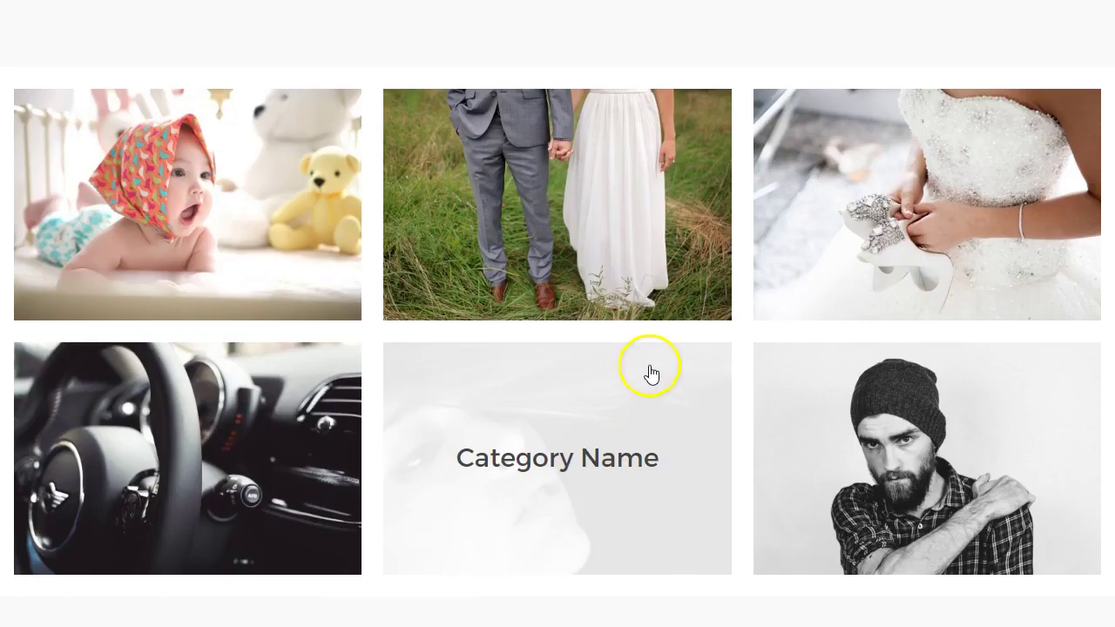
Switch from the live Albums page to the admin's page list, collapse the about page and expand the porfolio page.
scroll(652, 374, "up", 4)
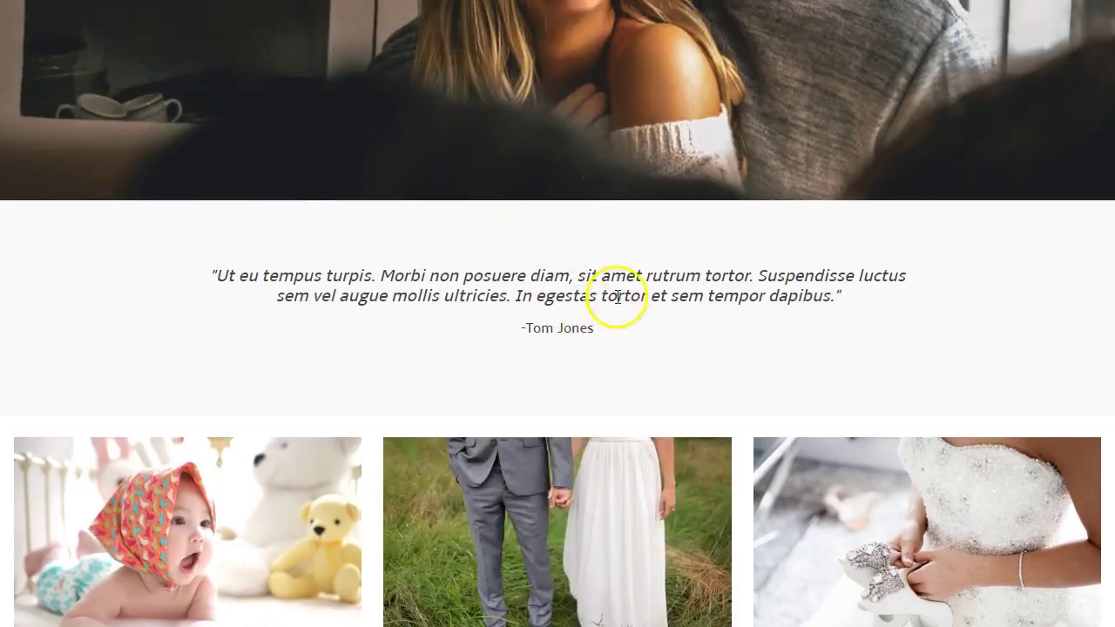
scroll(622, 255, "up", 2)
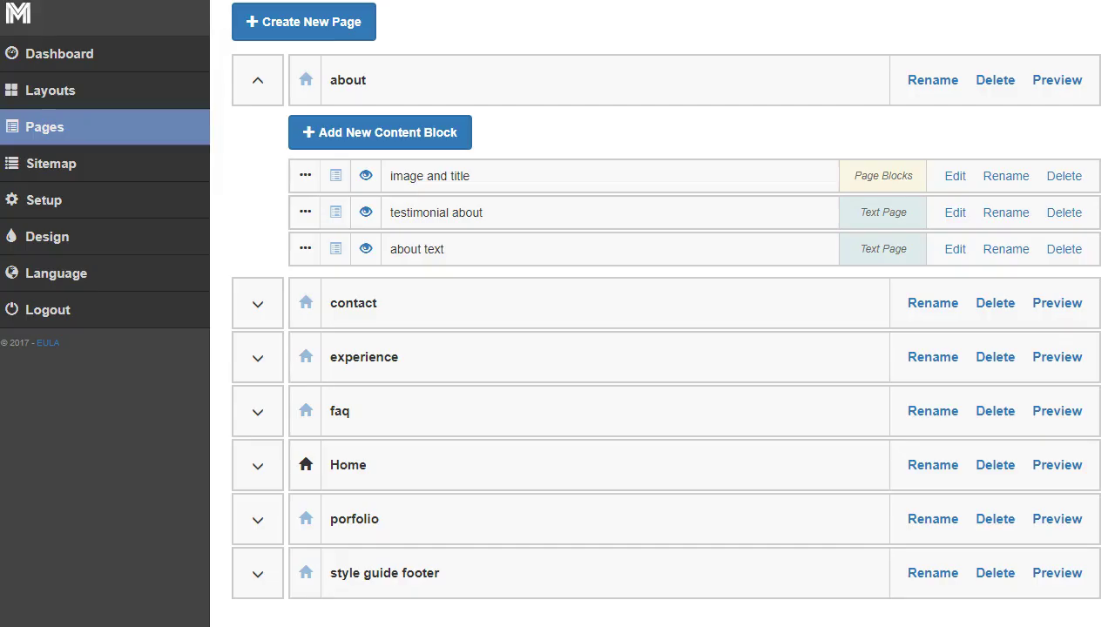
left_click(267, 88)
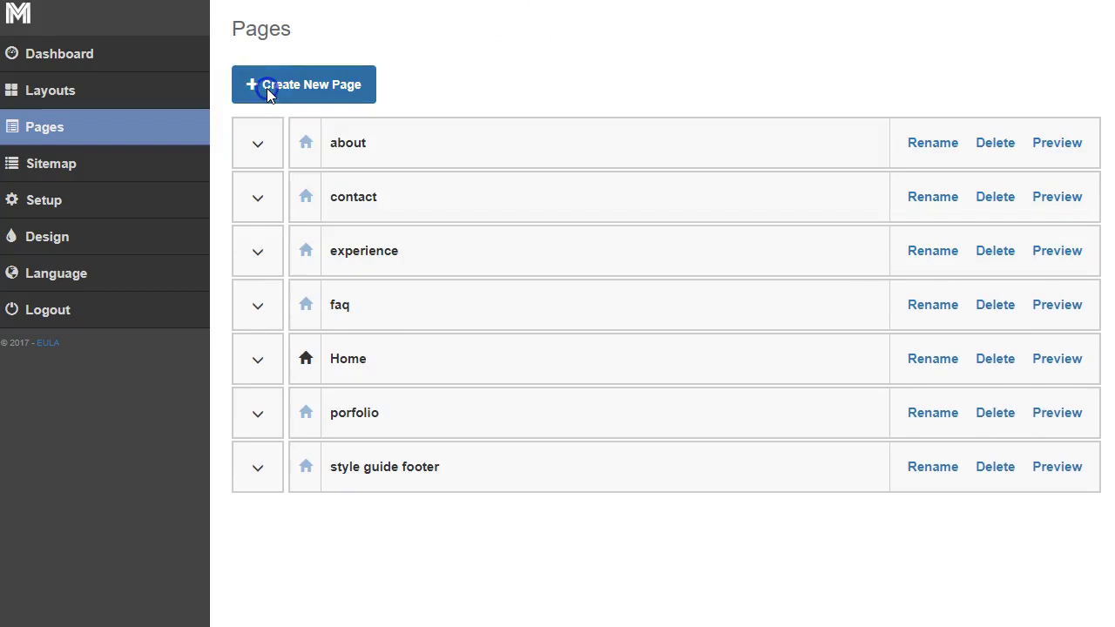
left_click(259, 415)
Review the porfolio page's top image, testimonial and grid blocks, and open the portfolio grid block for editing.
scroll(505, 450, "down", 2)
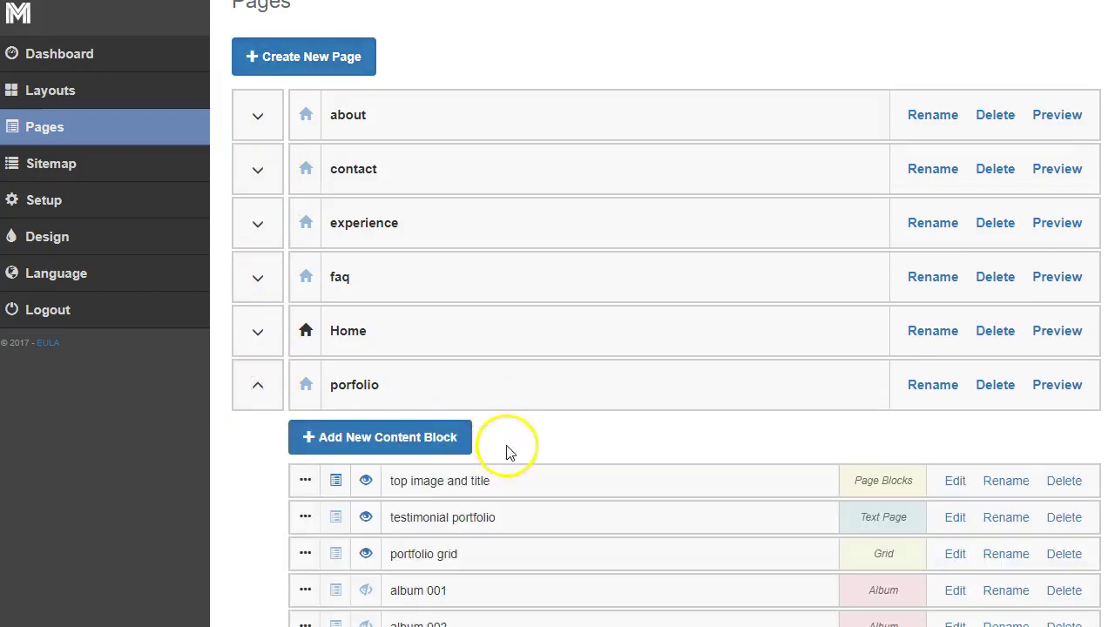
left_click_drag(503, 334, 393, 334)
left_click_drag(519, 375, 426, 377)
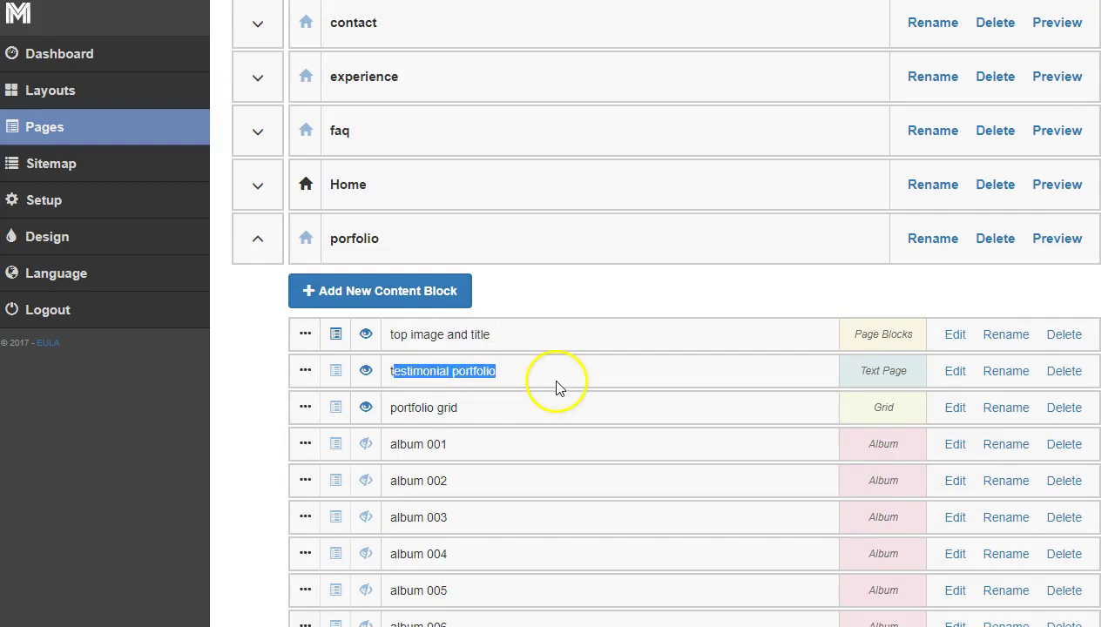
scroll(614, 461, "down", 1)
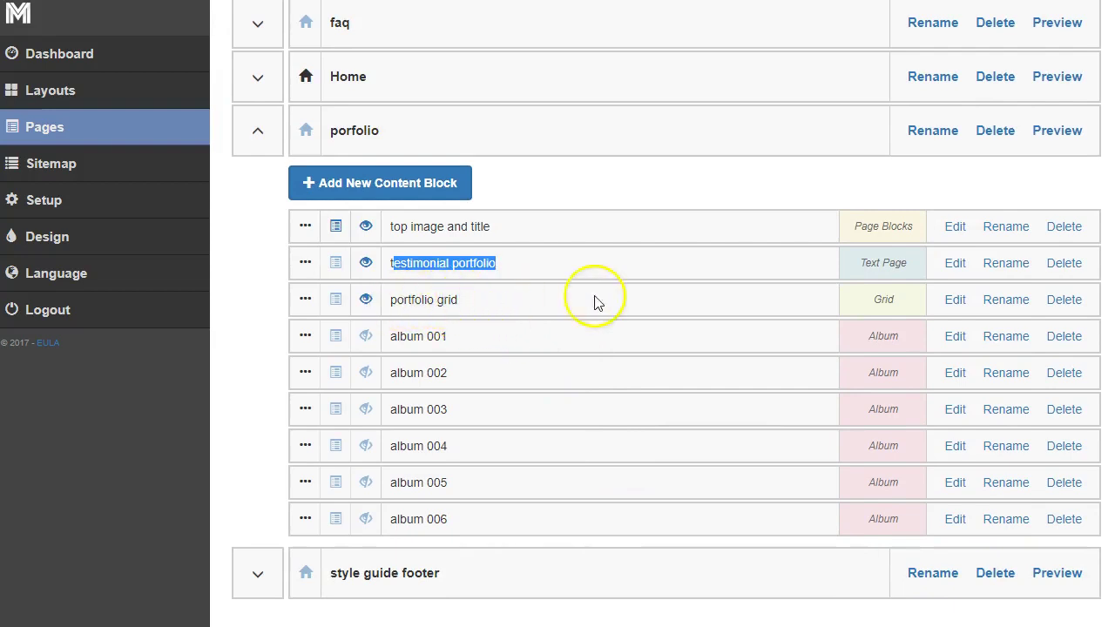
left_click(954, 302)
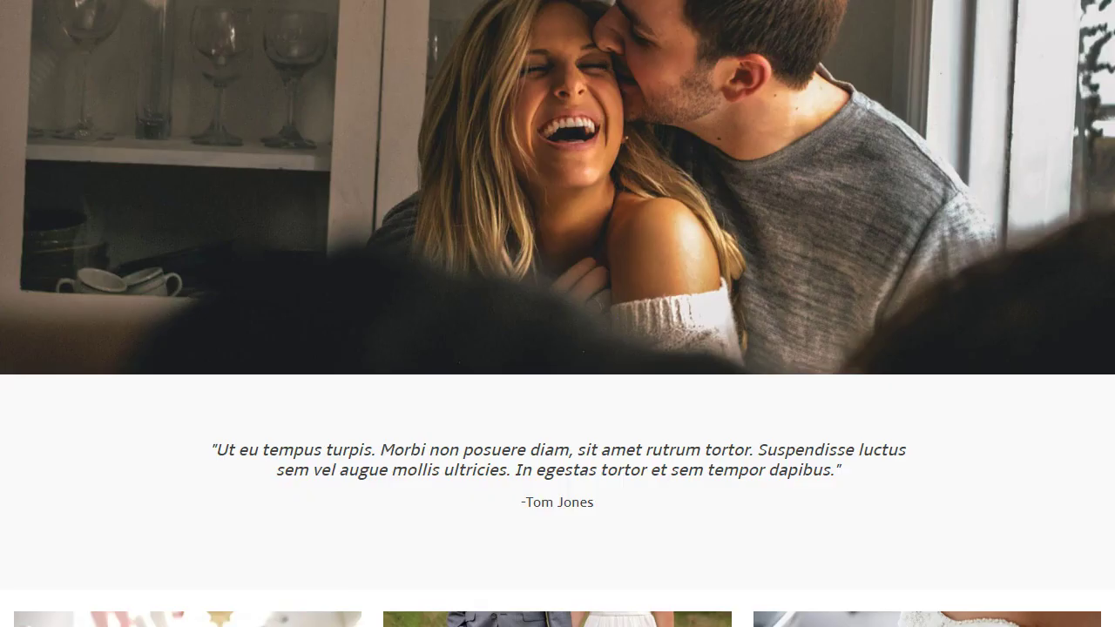
On the live Albums page, open the album behind the baby thumbnail, page through its photos and close the viewer.
scroll(540, 232, "down", 5)
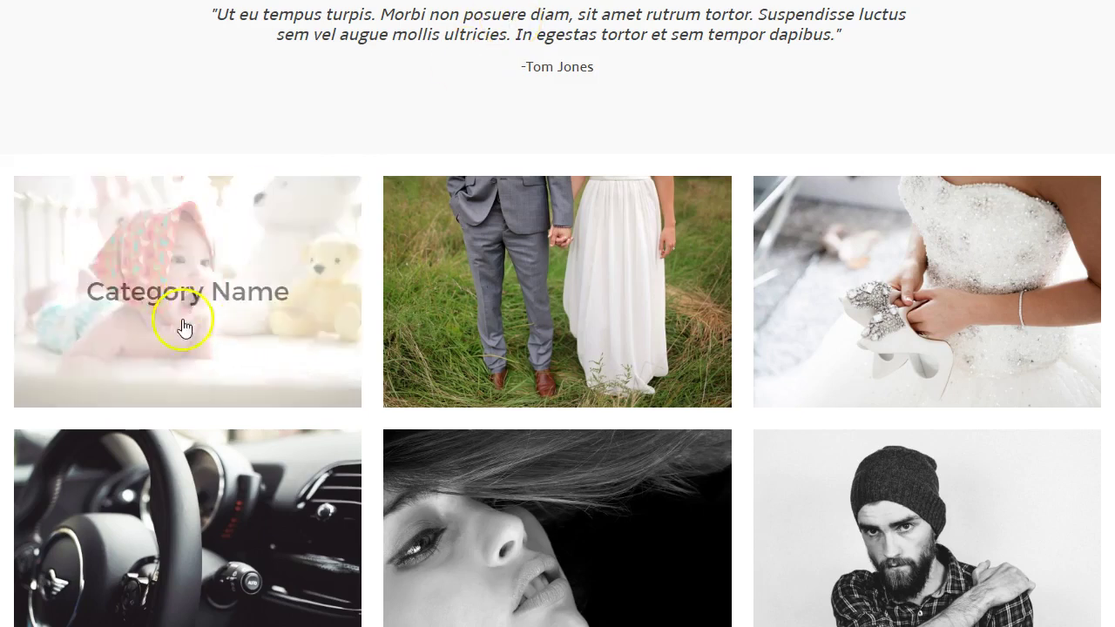
left_click(253, 290)
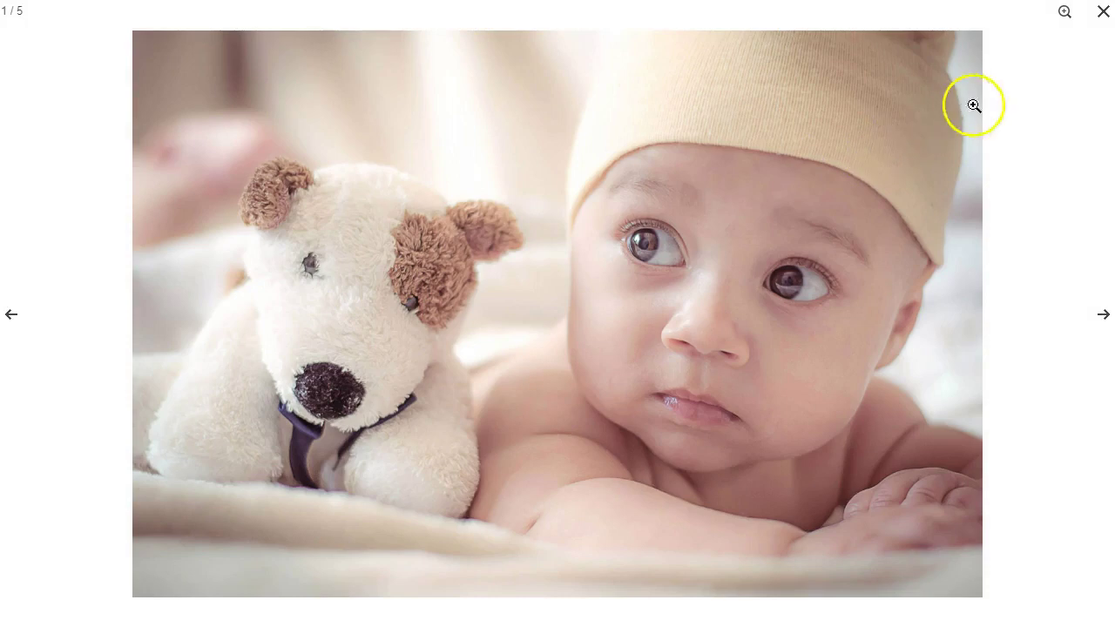
left_click(1104, 314)
left_click(1104, 315)
left_click(1104, 315)
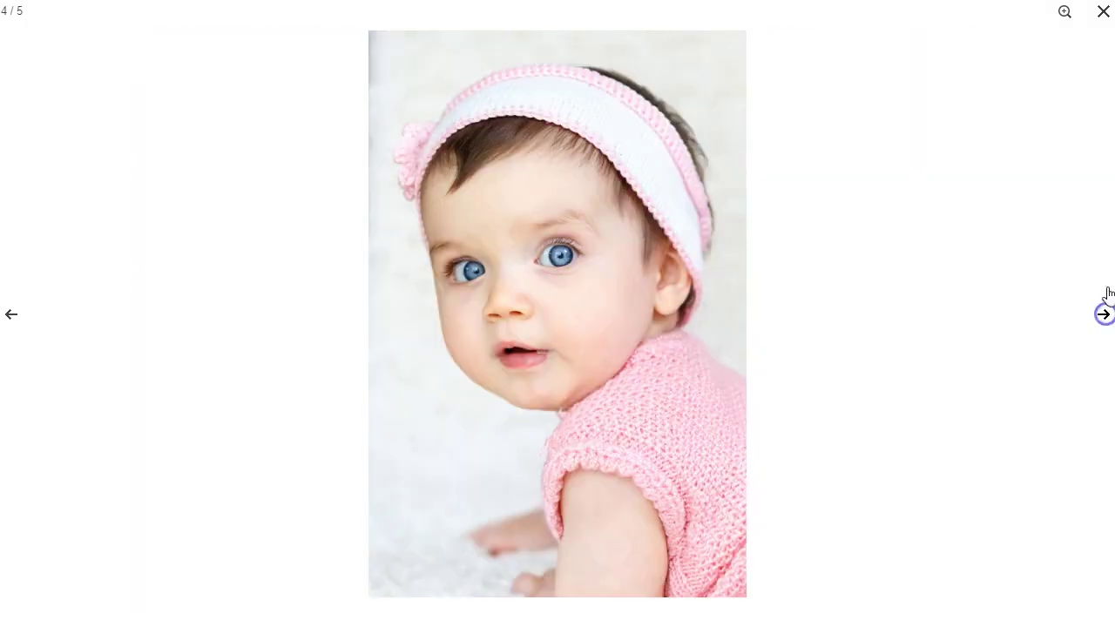
left_click(1103, 12)
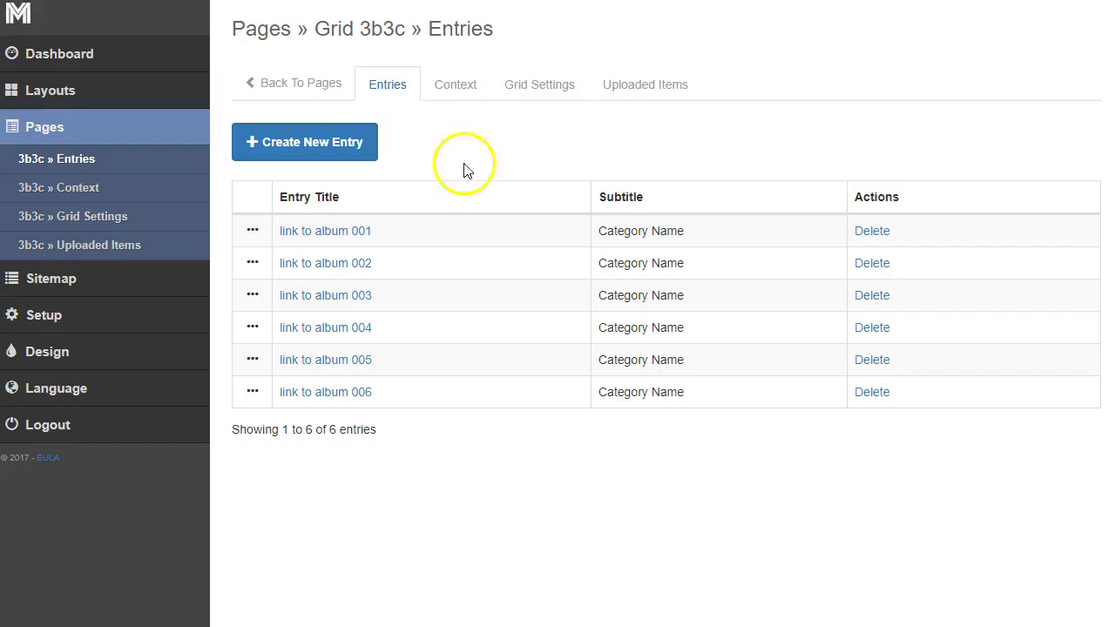
Open the portfolio grid's "link to album 001" entry, examine its image, subtitle and linked URL, and cancel without changes.
left_click(329, 233)
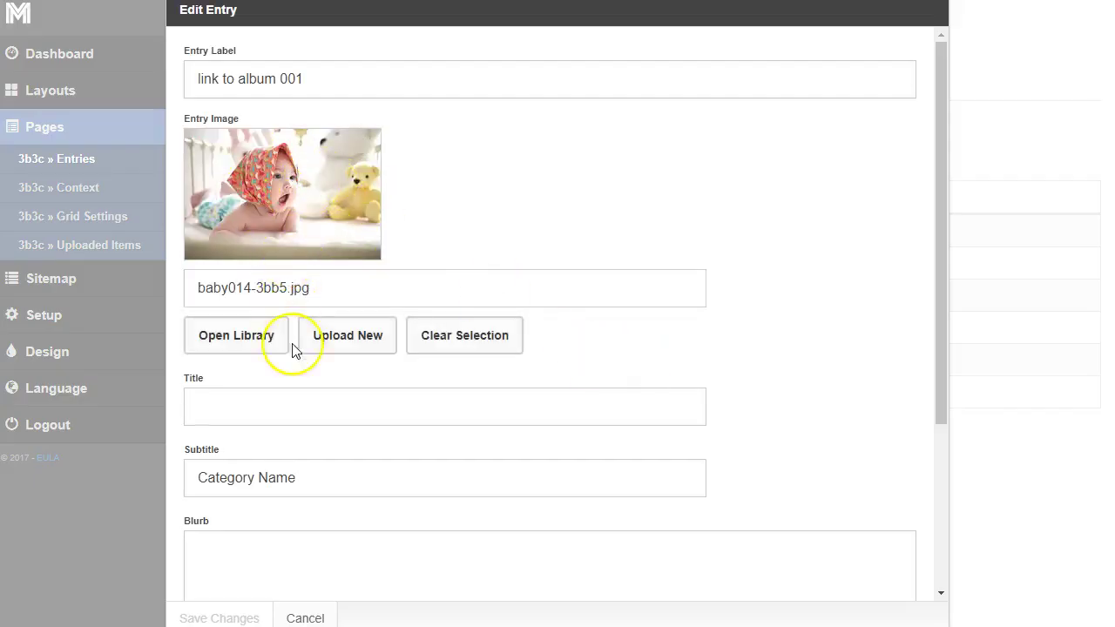
scroll(300, 374, "down", 2)
left_click_drag(316, 302, 187, 304)
scroll(410, 392, "down", 1)
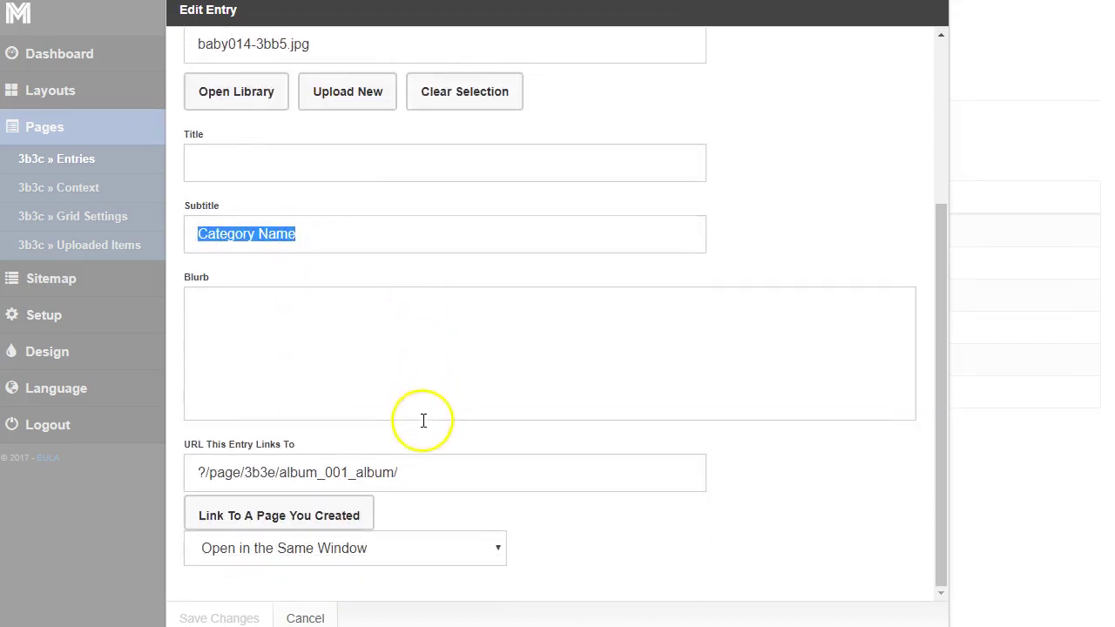
left_click_drag(419, 472, 144, 471)
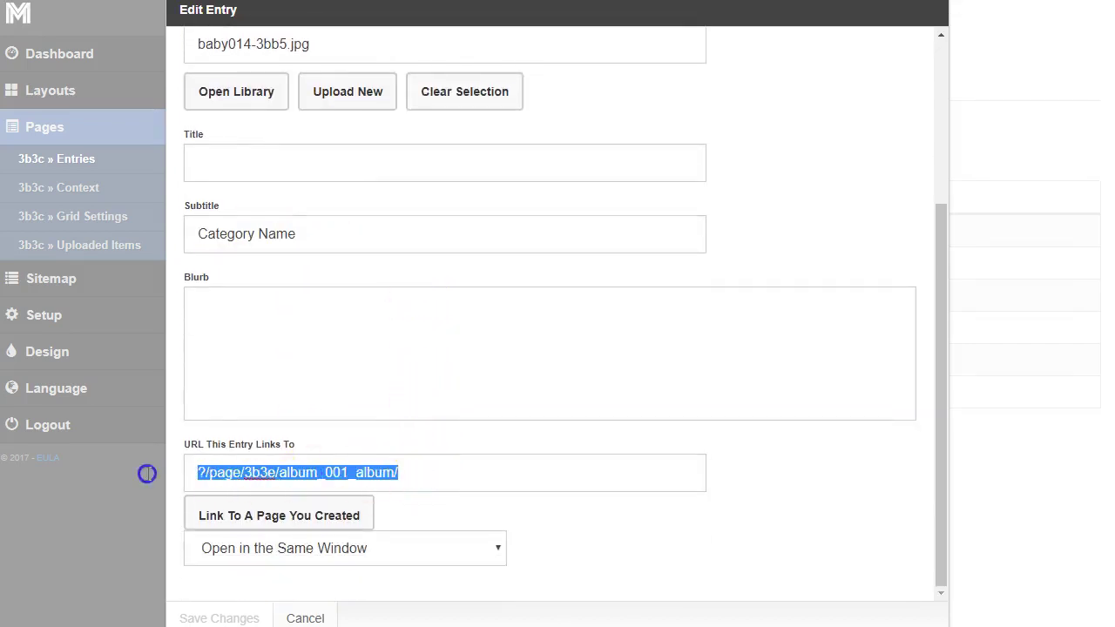
right_click(639, 473)
scroll(505, 423, "up", 3)
mouse_move(311, 211)
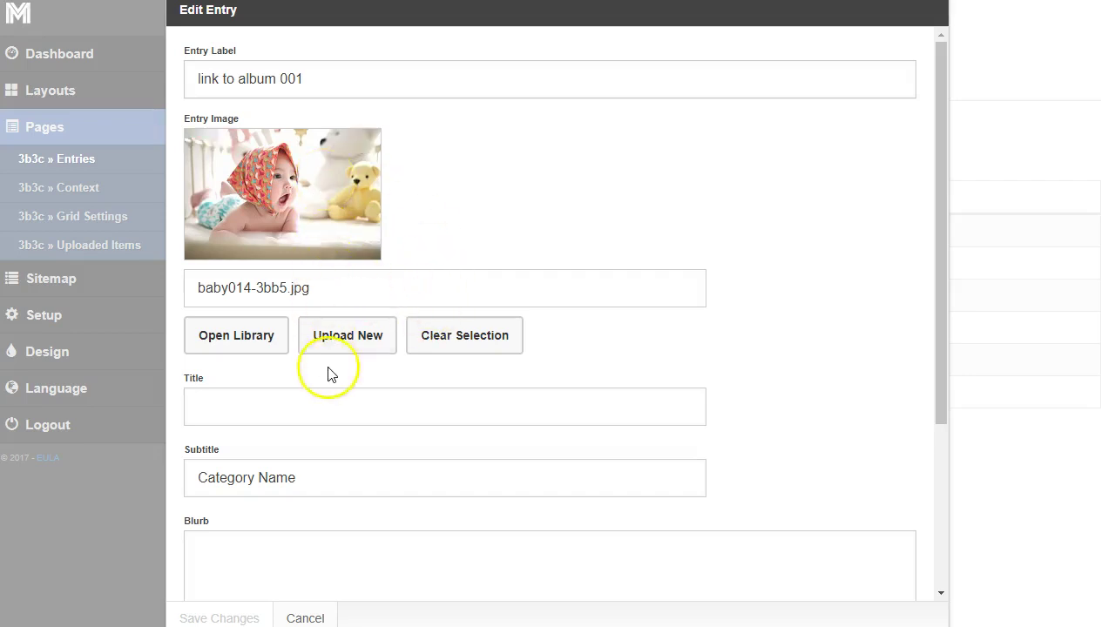
scroll(326, 373, "down", 3)
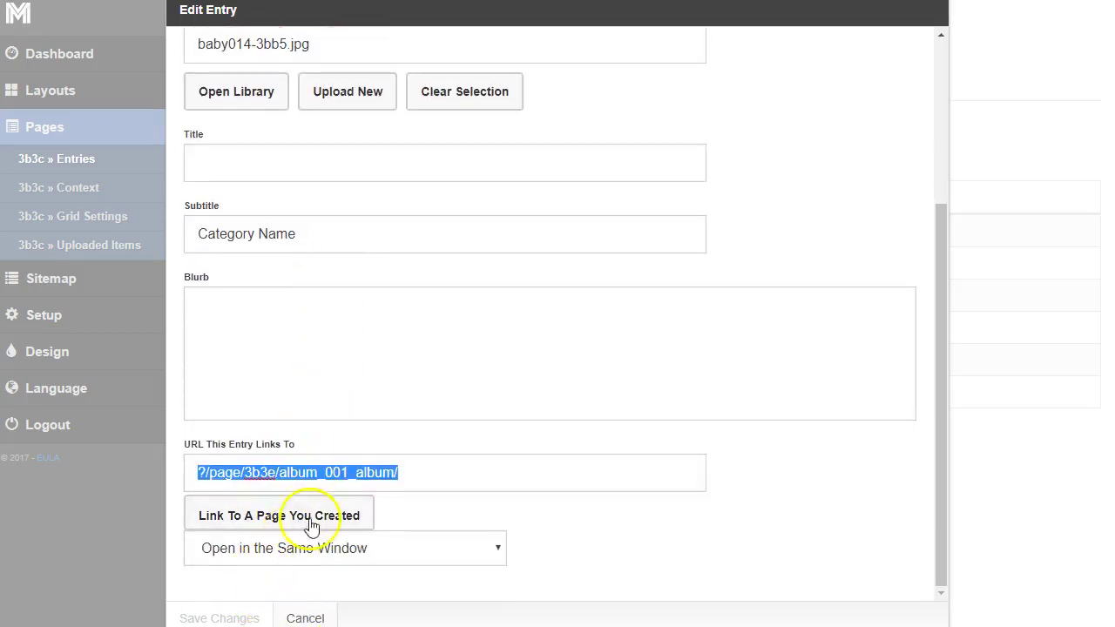
left_click(305, 618)
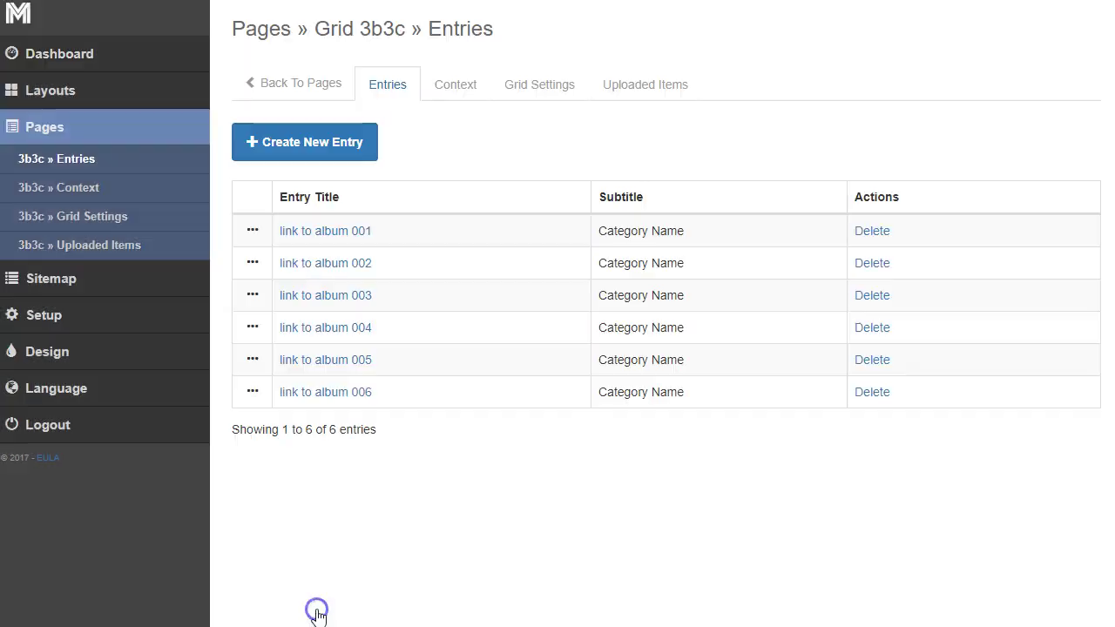
Return to the page list, open the porfolio page's album 001 block and look over its image list.
left_click(331, 83)
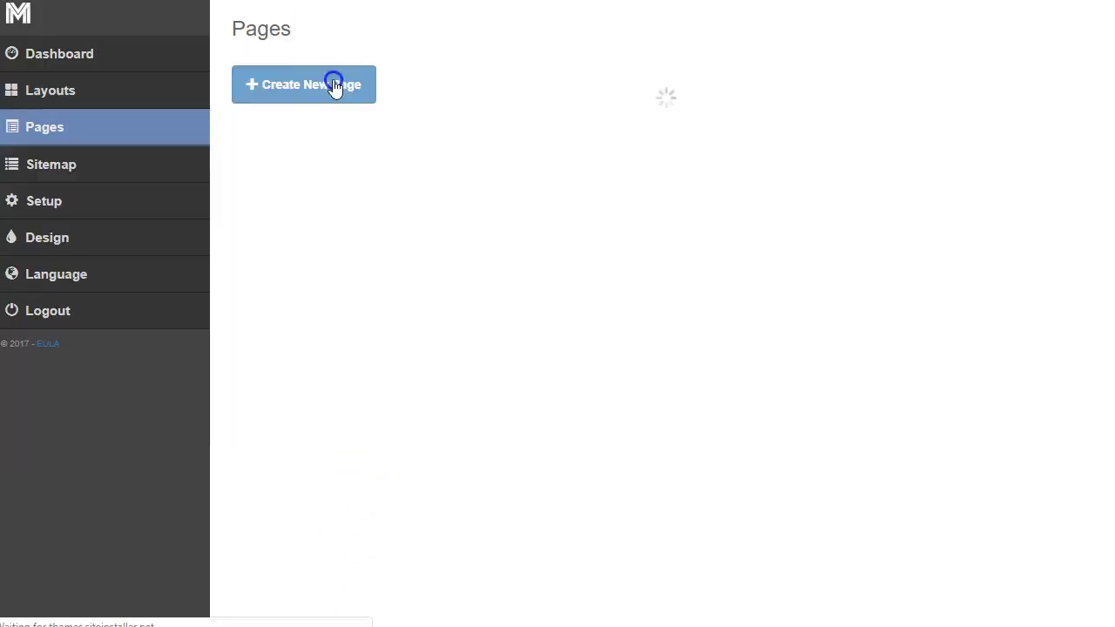
scroll(493, 242, "down", 3)
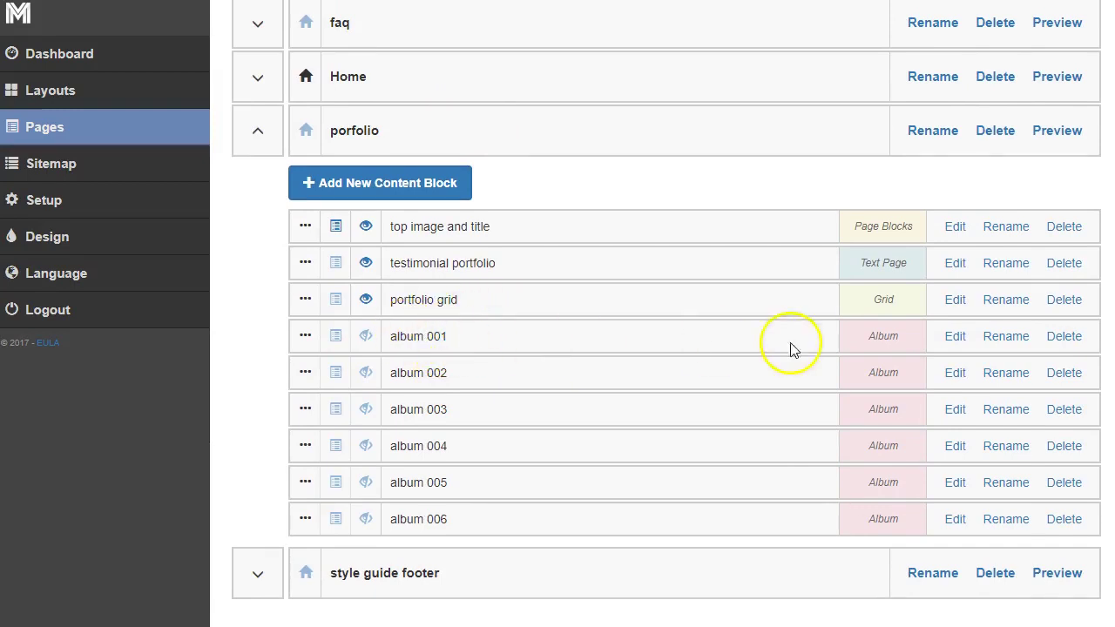
left_click(955, 339)
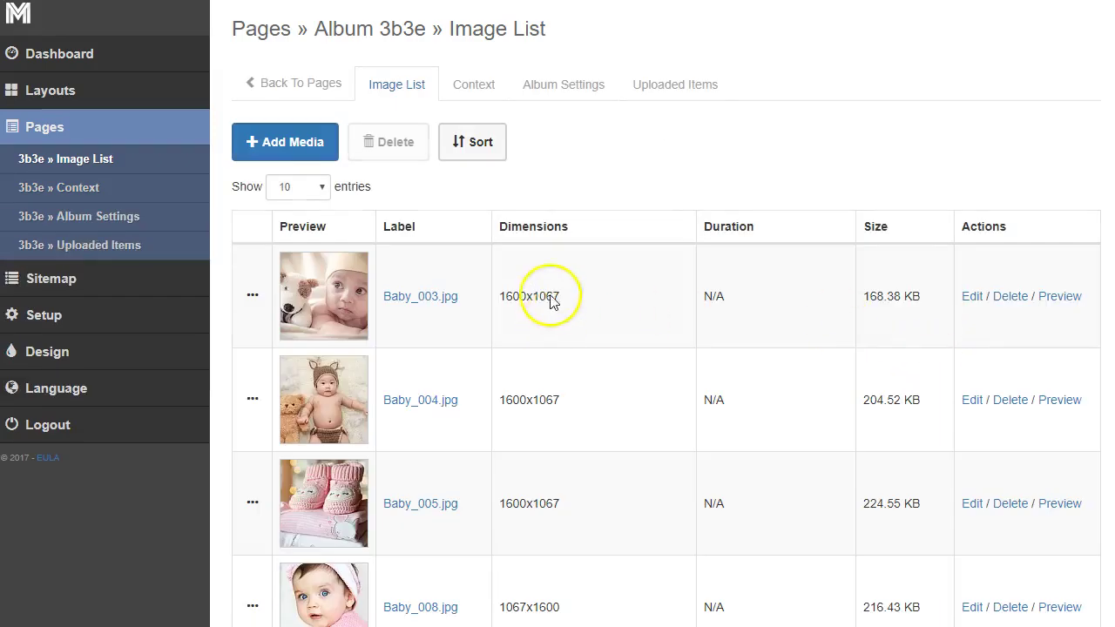
scroll(455, 319, "down", 2)
scroll(449, 338, "up", 2)
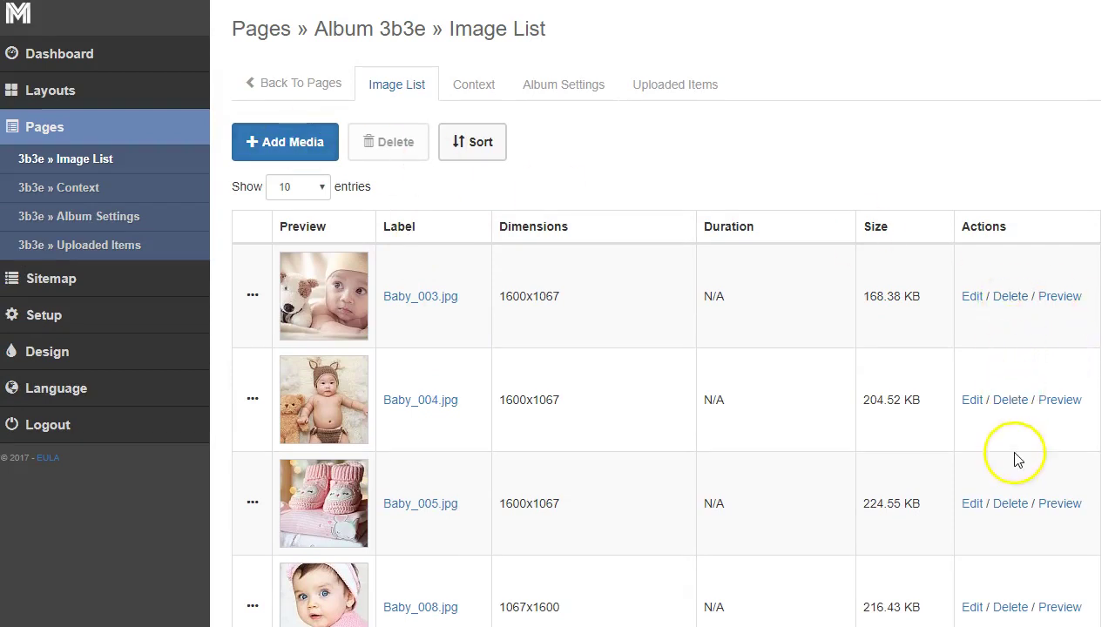
scroll(991, 567, "down", 3)
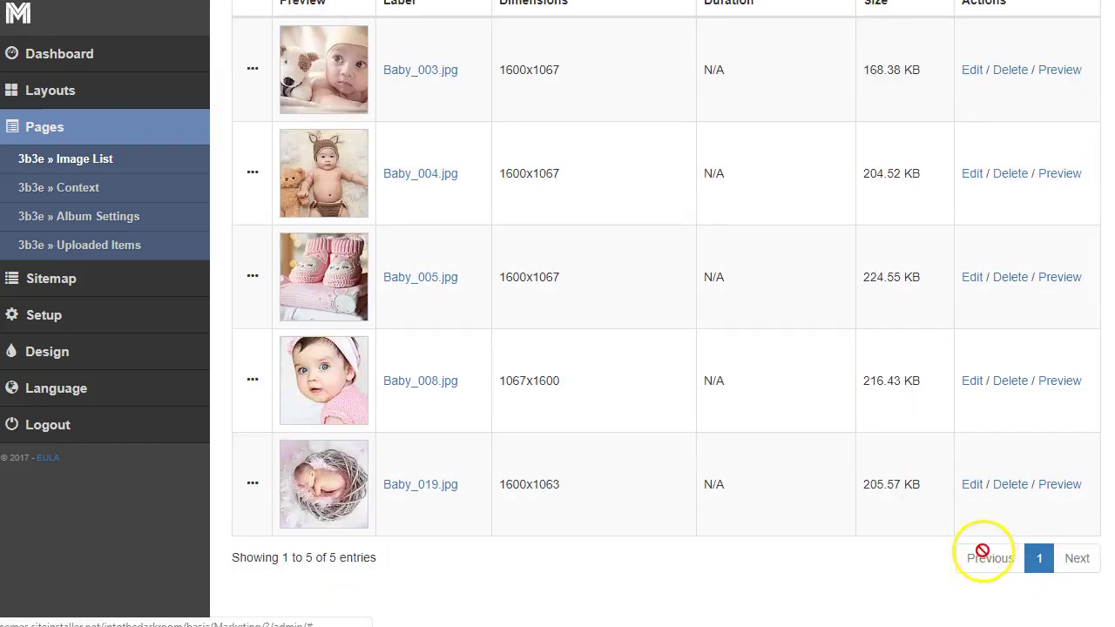
scroll(804, 476, "up", 3)
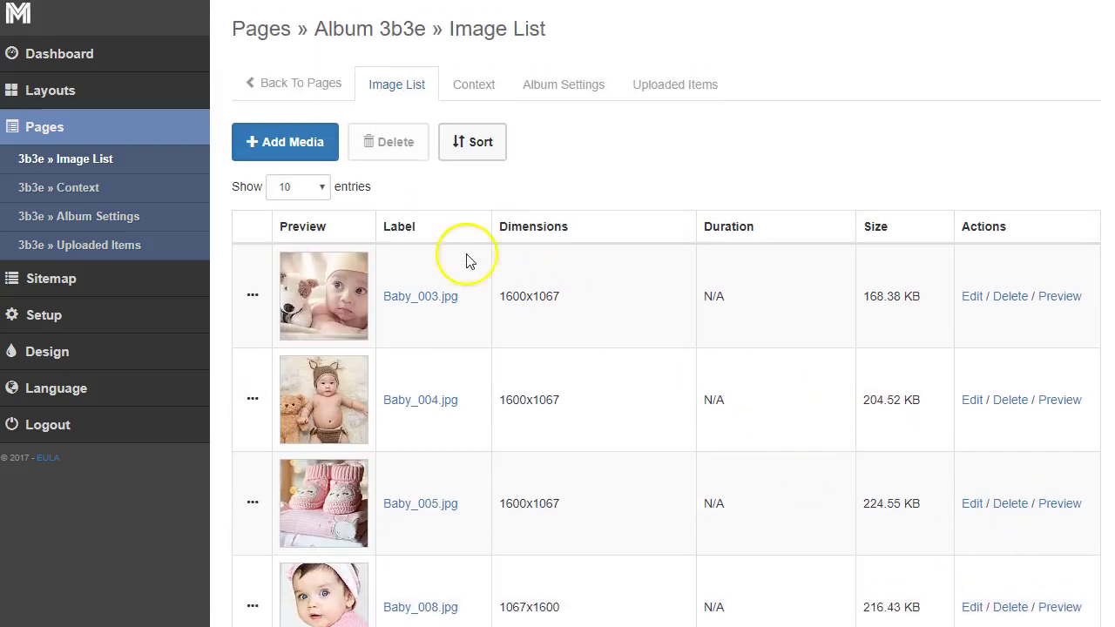
Leave album 001 for the page list and look over the porfolio page's album 002 and album 003 blocks.
left_click(305, 87)
scroll(590, 368, "down", 3)
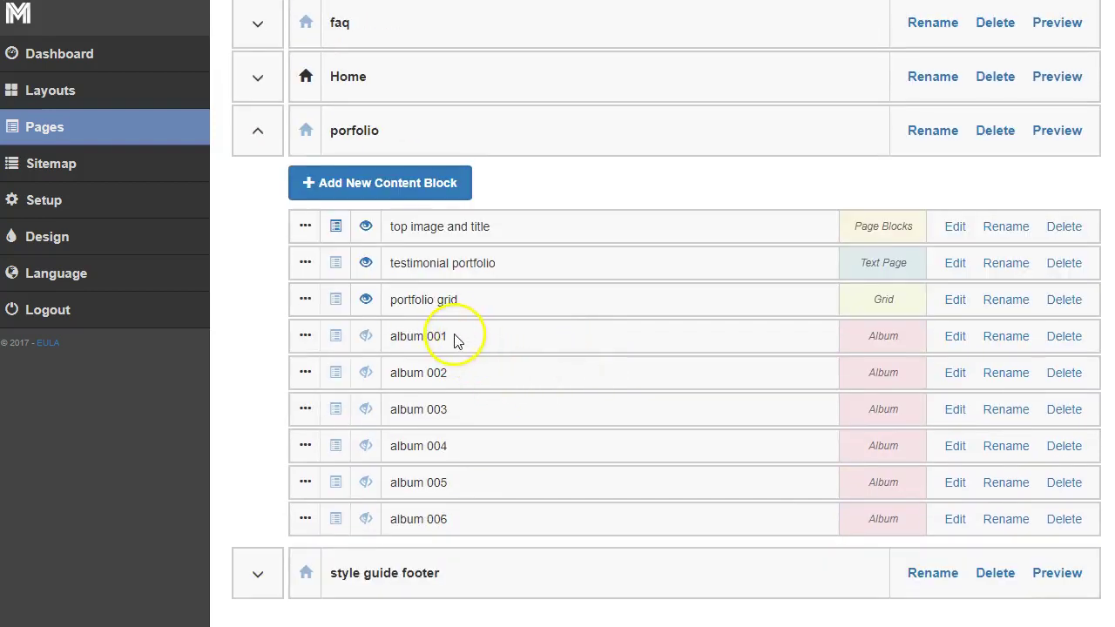
left_click_drag(449, 377, 392, 373)
left_click_drag(447, 410, 412, 410)
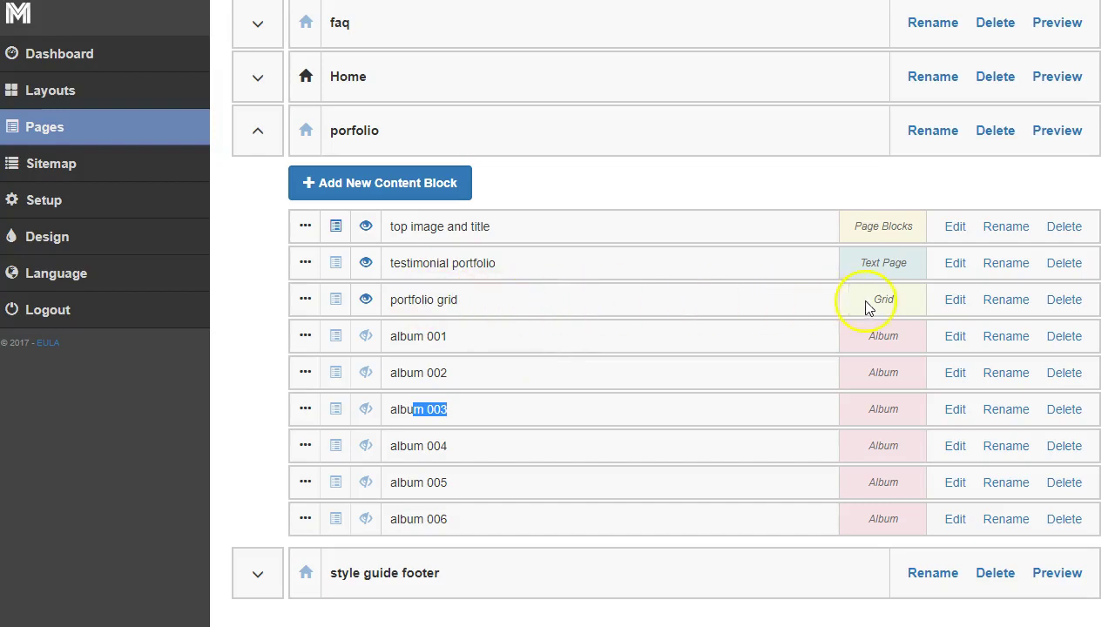
Reopen the "link to album 001" entry of the portfolio grid, look over its fields once more and cancel.
left_click(951, 301)
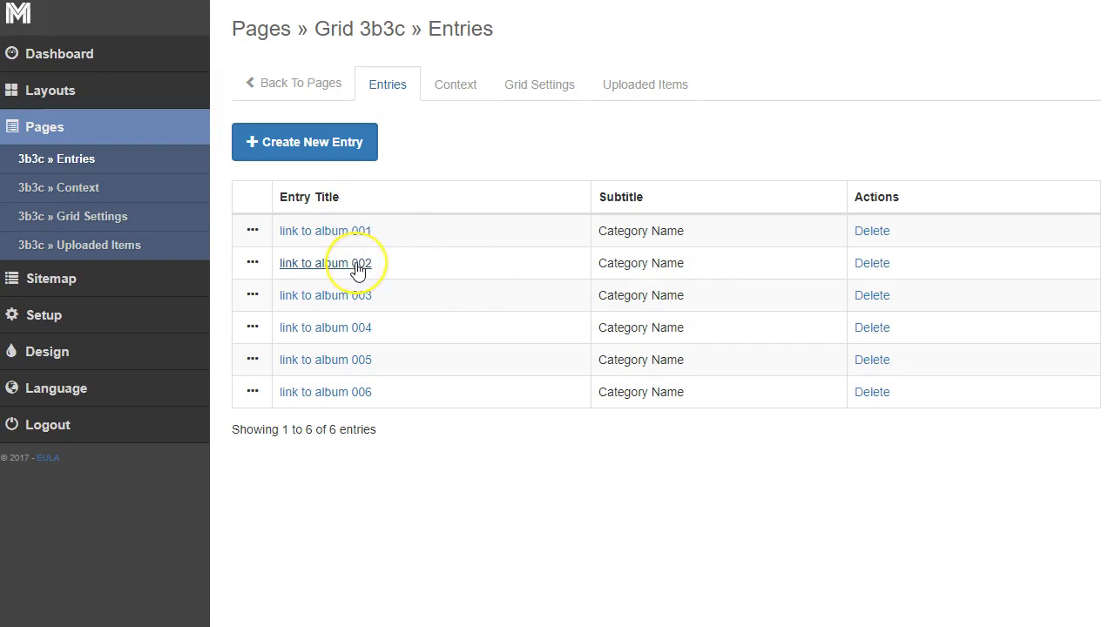
left_click(351, 234)
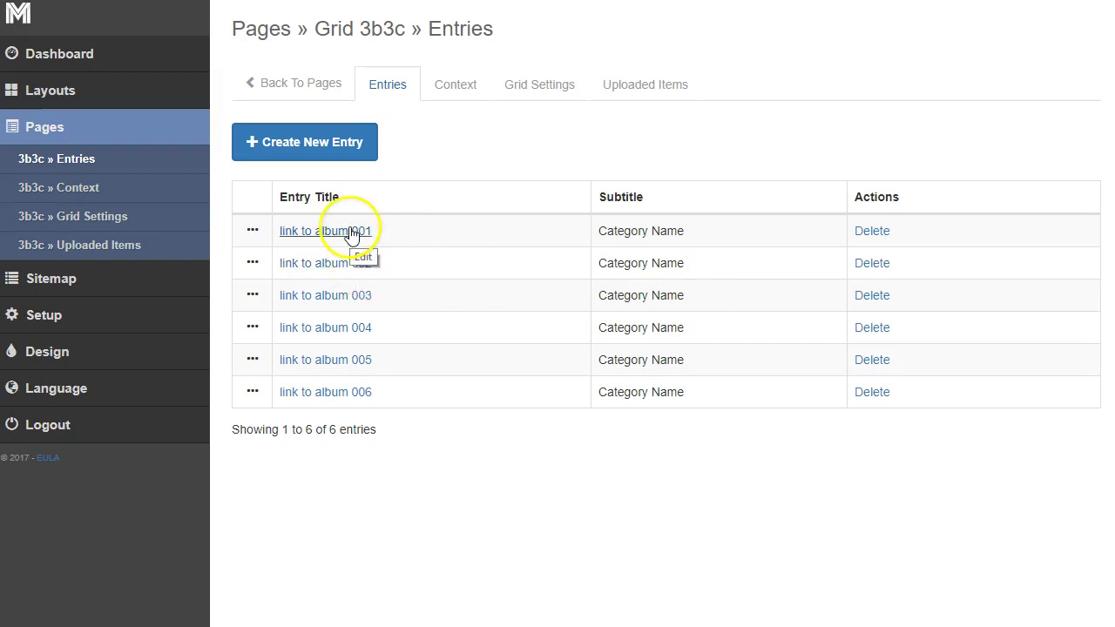
mouse_move(373, 200)
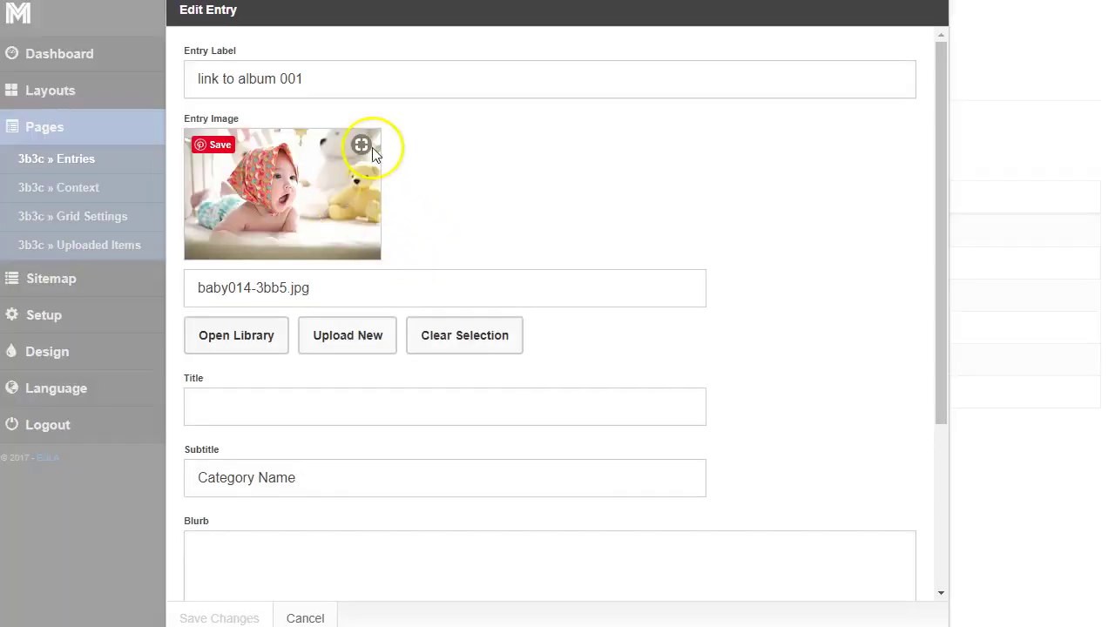
scroll(421, 403, "down", 1)
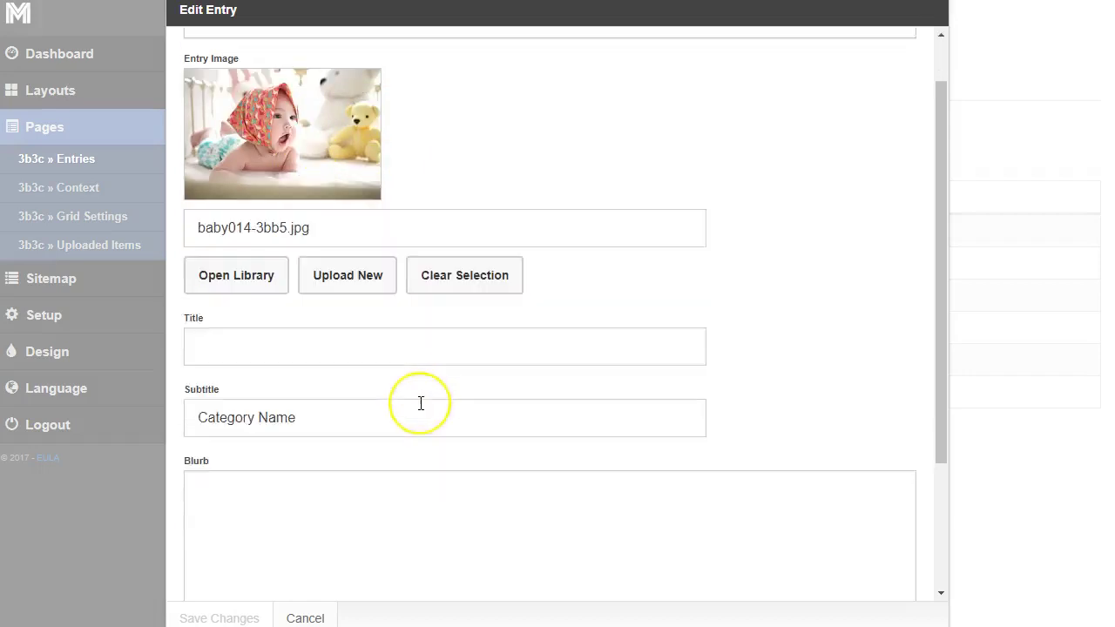
scroll(421, 403, "down", 1)
scroll(421, 405, "down", 2)
scroll(420, 407, "up", 3)
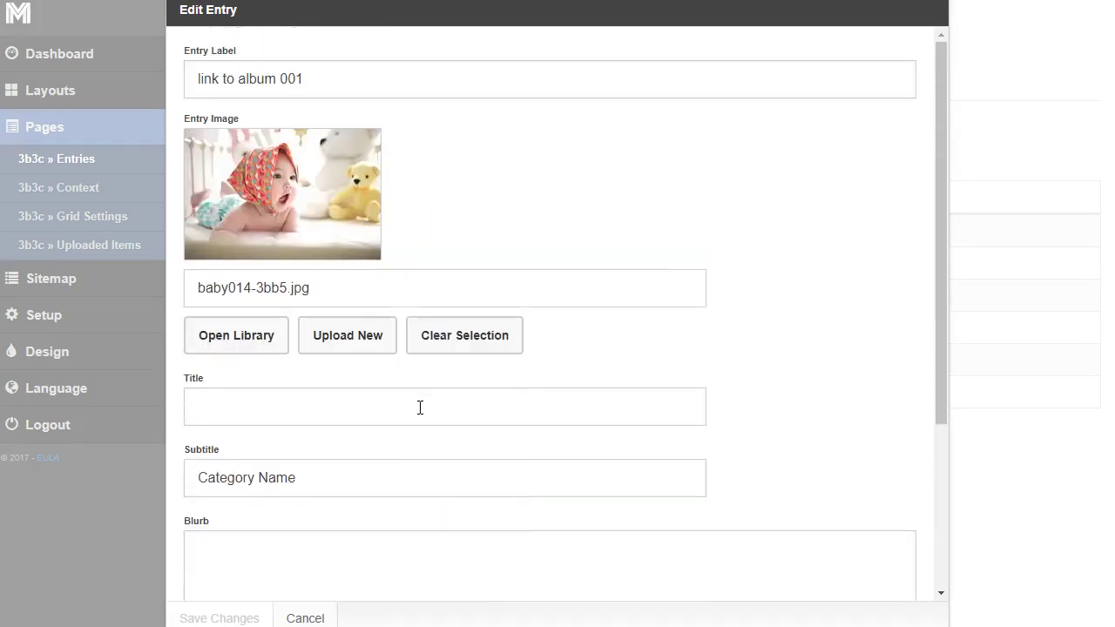
left_click(306, 618)
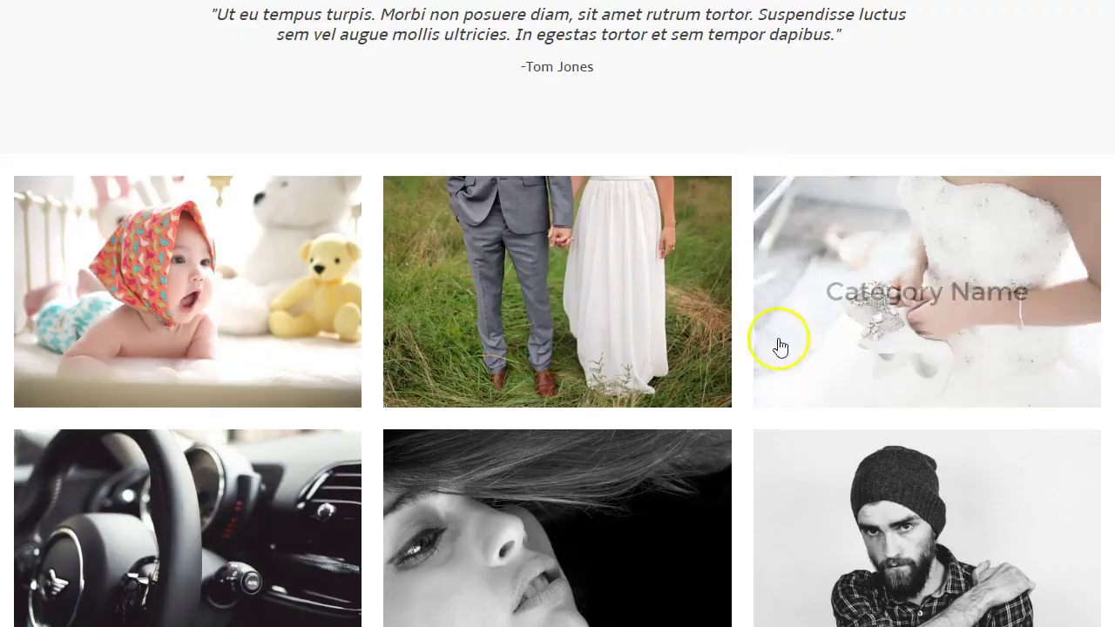
Open the live site's Experience page and look over its top image, testimonial quote and image-and-text section.
scroll(814, 359, "up", 5)
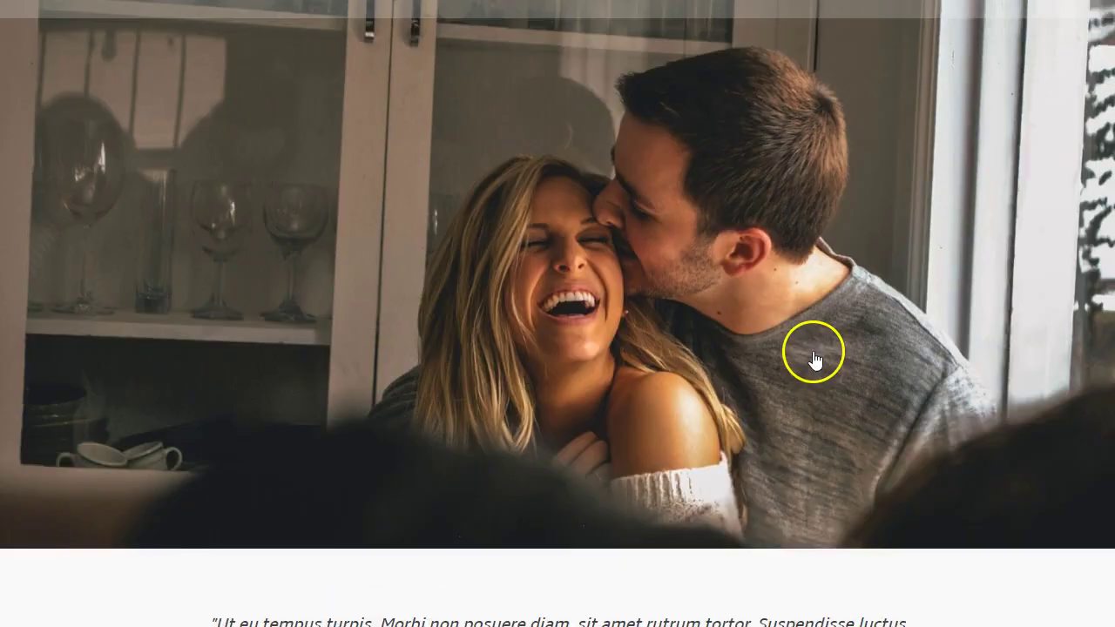
scroll(815, 359, "up", 2)
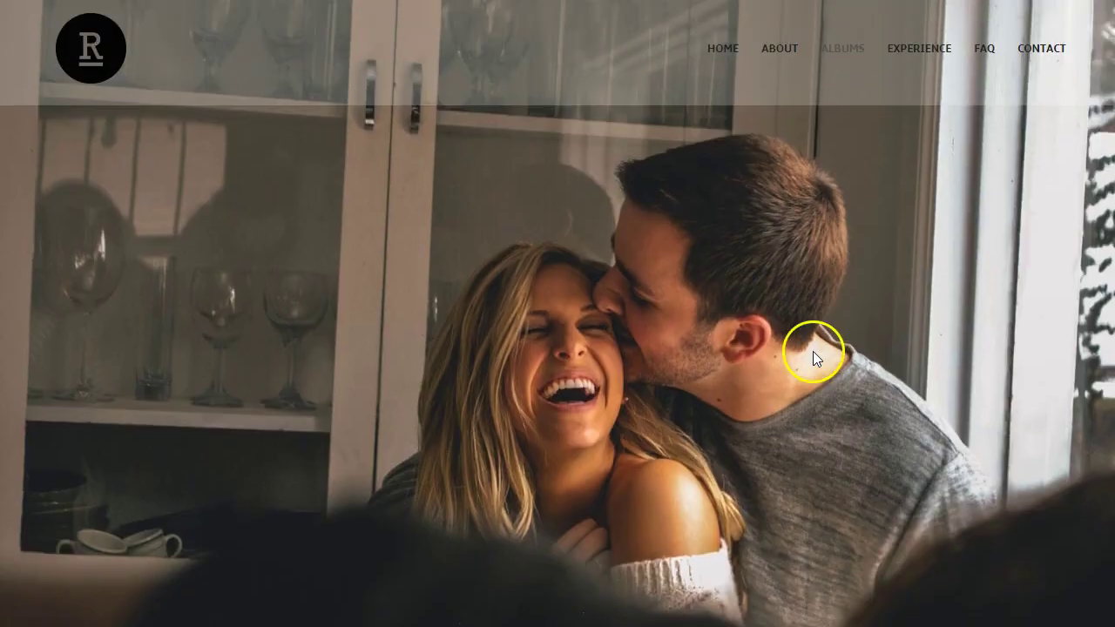
left_click(933, 54)
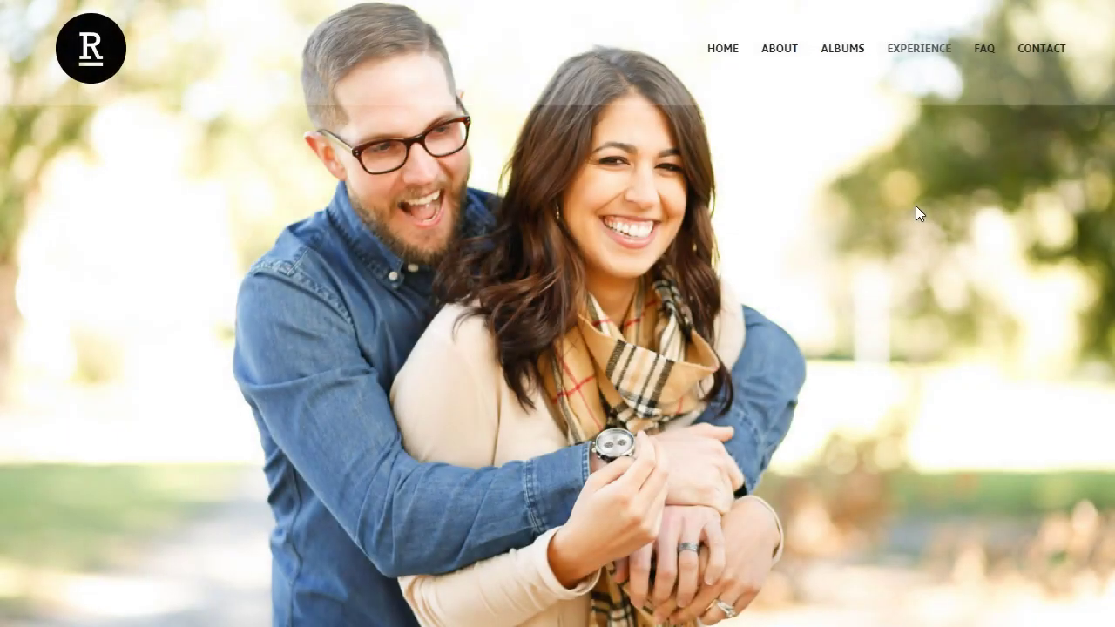
left_click(788, 66)
scroll(554, 400, "down", 2)
scroll(554, 400, "down", 5)
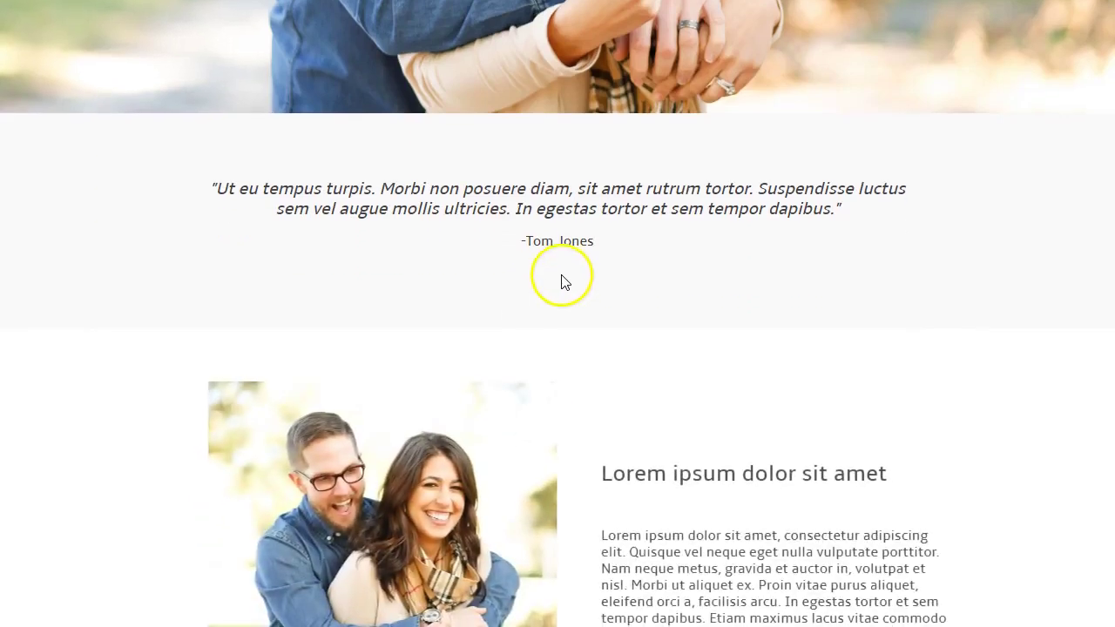
Look over the Experience page's testimonial quote and the three image-and-text sections below it.
left_click_drag(610, 252, 259, 213)
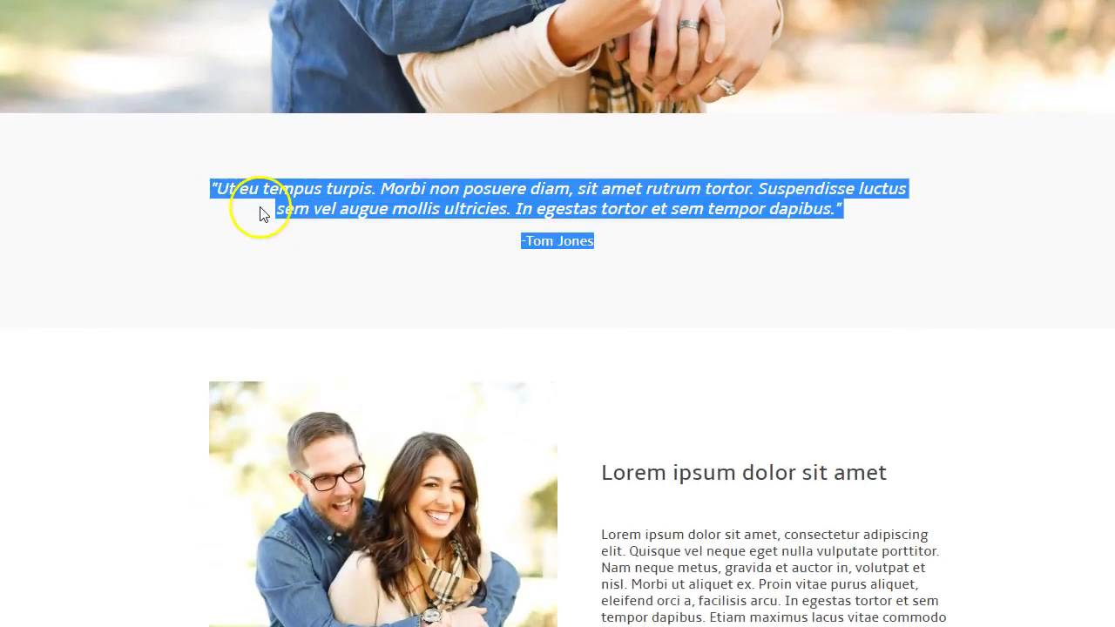
scroll(810, 323, "down", 3)
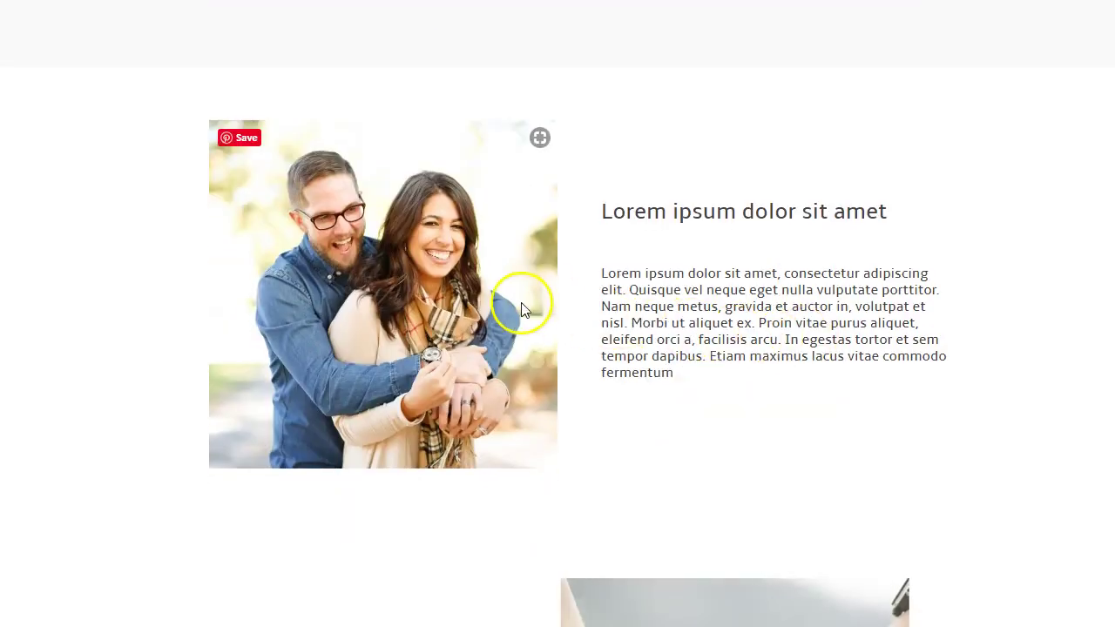
scroll(508, 298, "down", 12)
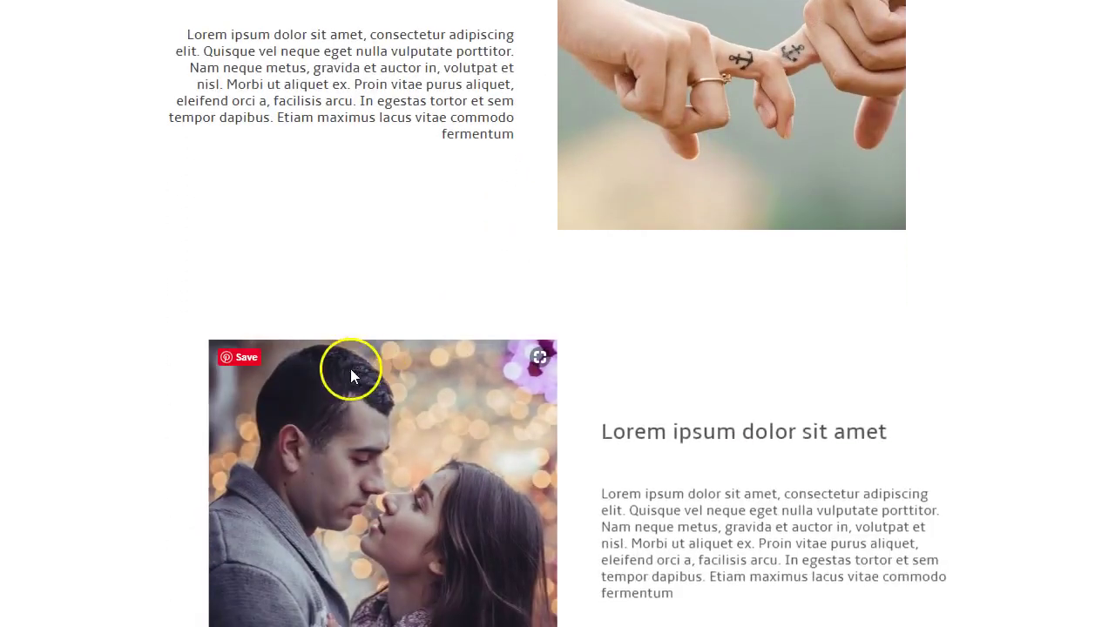
scroll(607, 392, "down", 2)
scroll(569, 391, "up", 14)
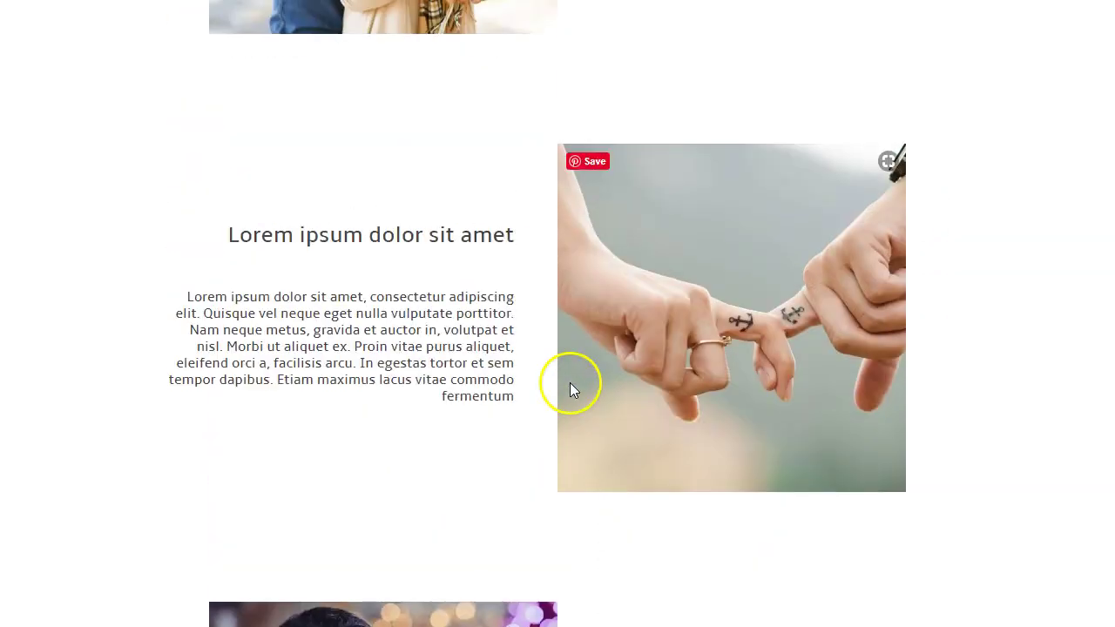
scroll(568, 391, "up", 1)
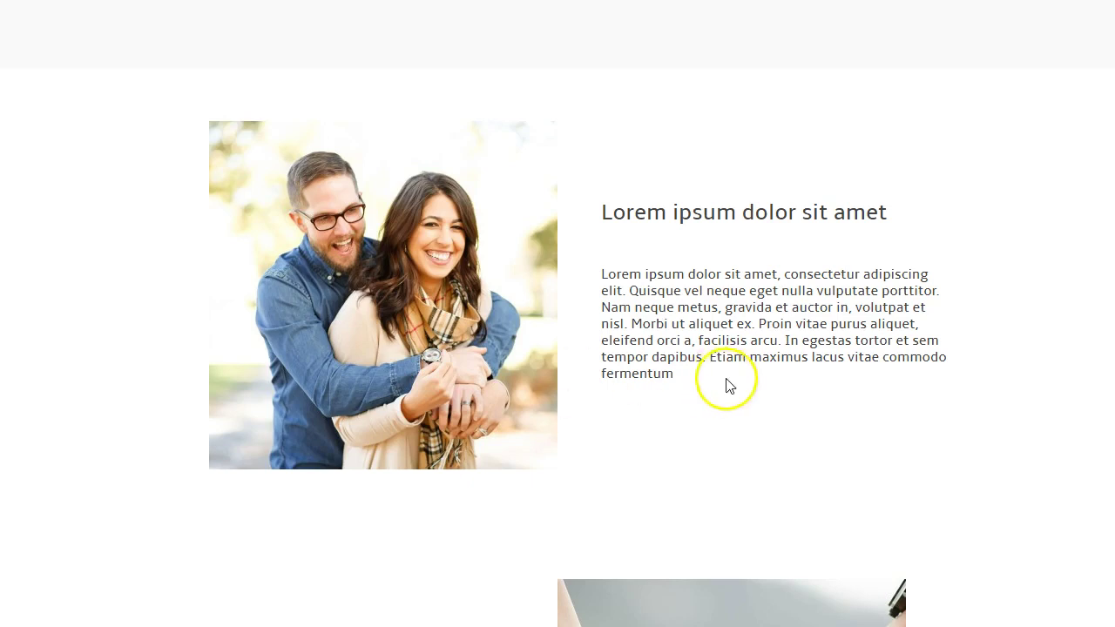
Highlight the heading and paragraph of each of the Experience page's three image-and-text sections in order.
left_click_drag(702, 380, 584, 214)
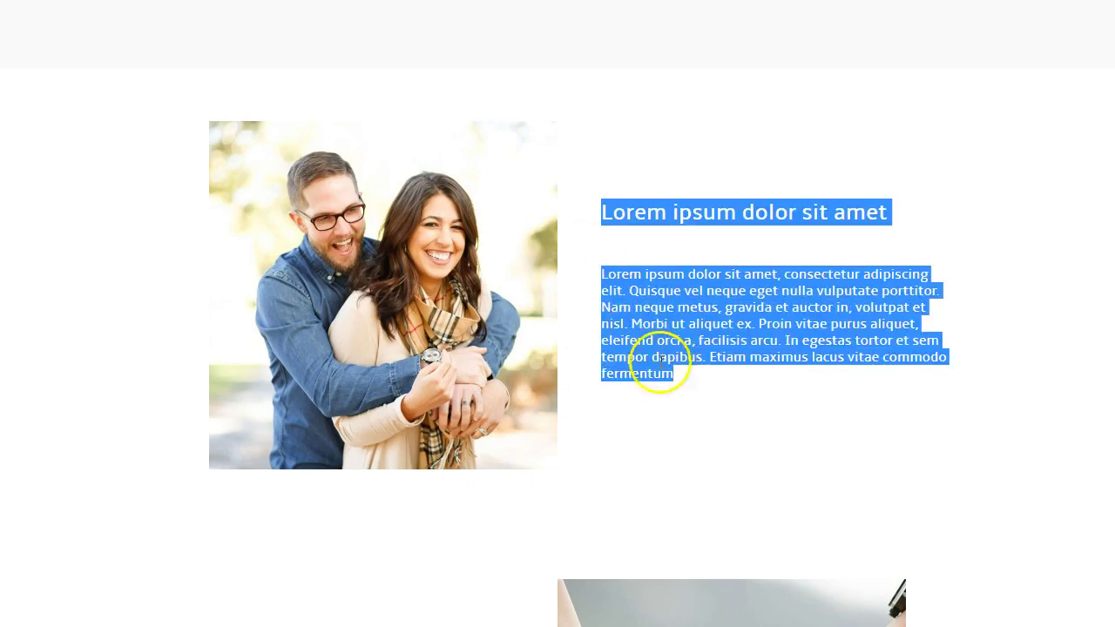
left_click(694, 383)
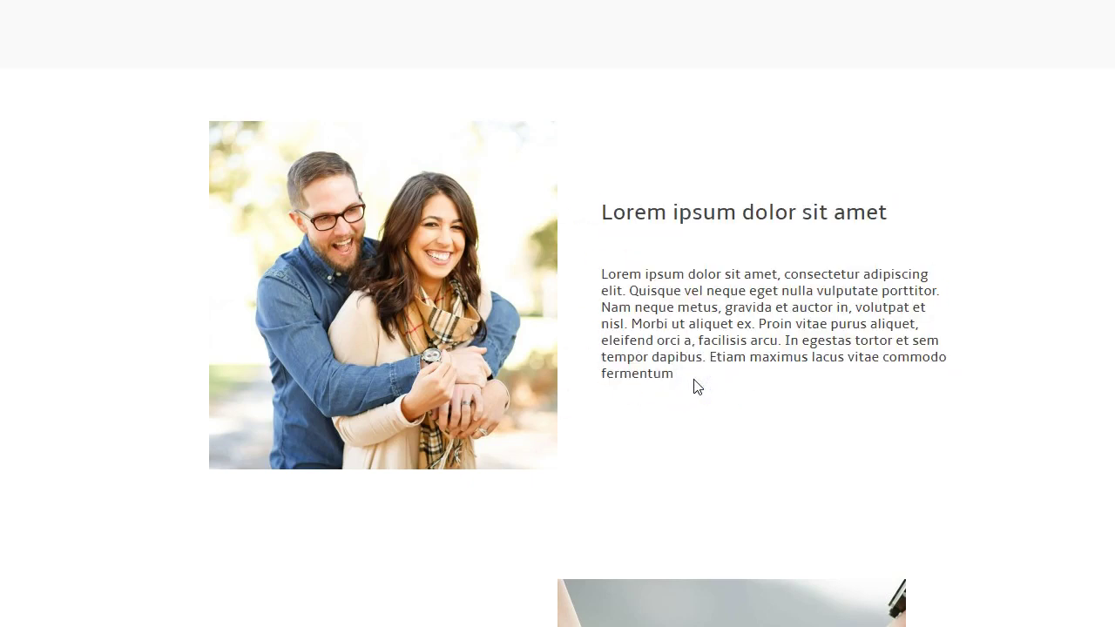
left_click_drag(697, 386, 605, 225)
scroll(697, 336, "down", 4)
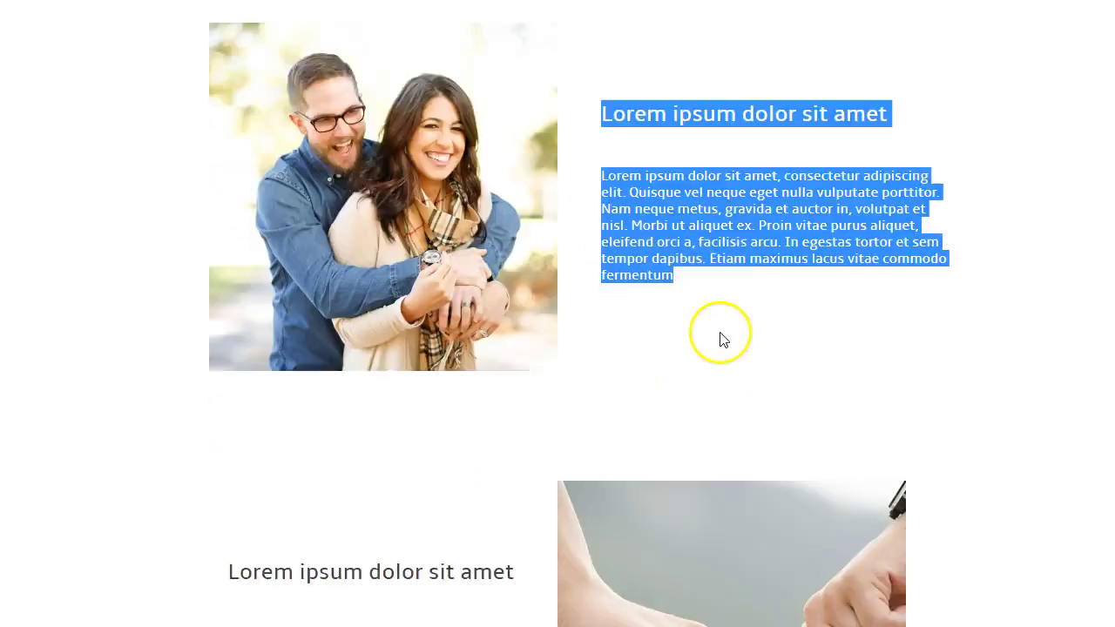
left_click_drag(521, 493, 222, 317)
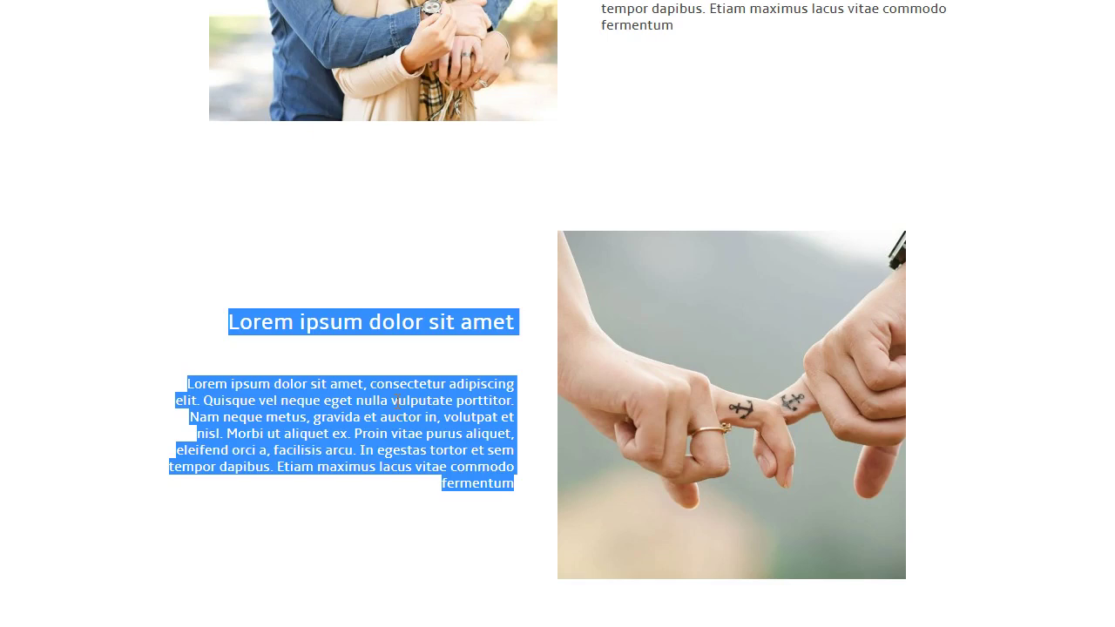
scroll(461, 386, "down", 5)
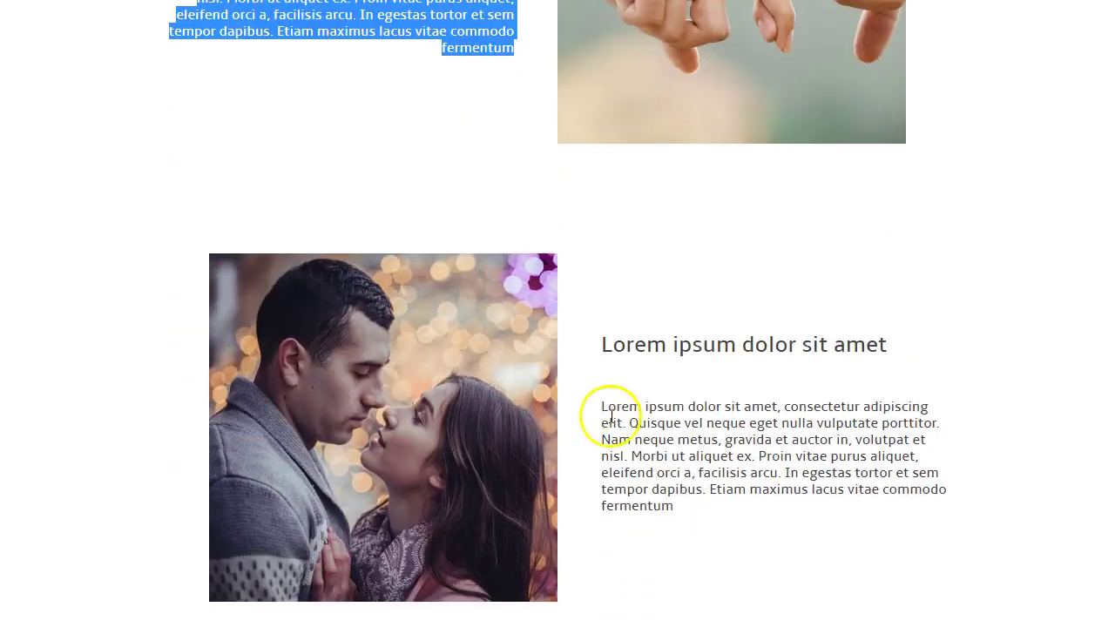
left_click_drag(694, 443, 567, 252)
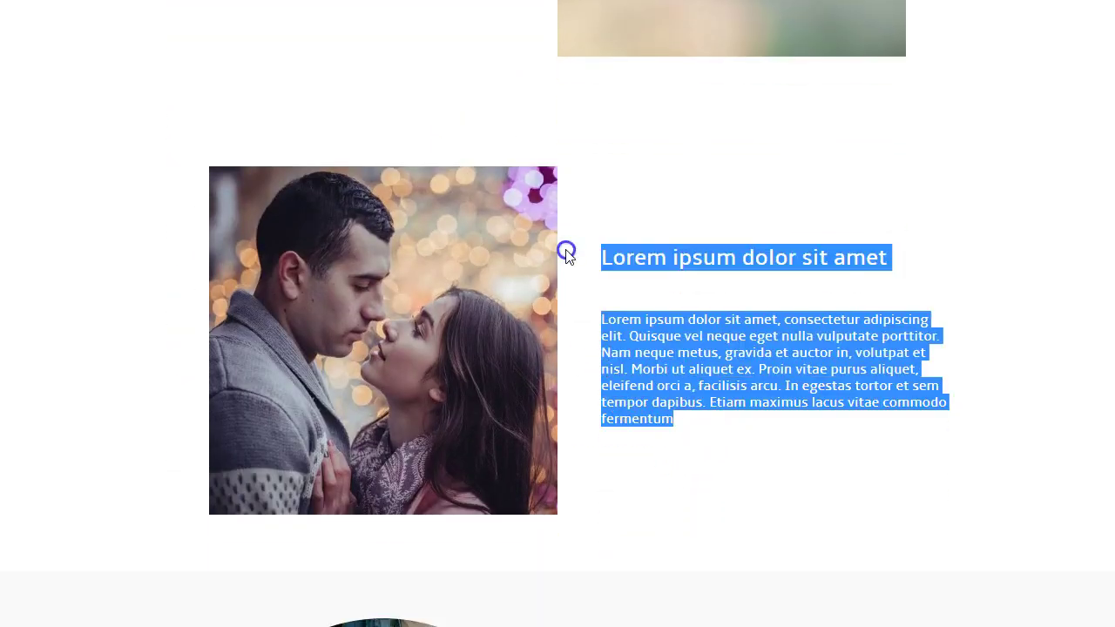
left_click(614, 294)
scroll(620, 296, "down", 5)
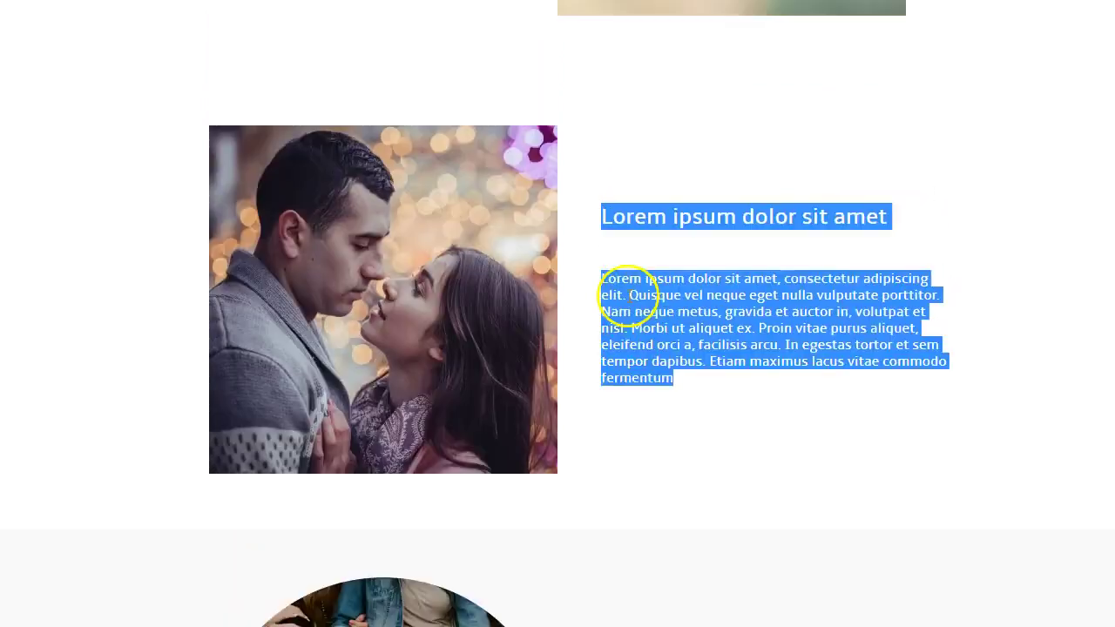
Review the Experience page again, covering the image-and-text sections, the top image and the testimonial.
scroll(627, 296, "up", 3)
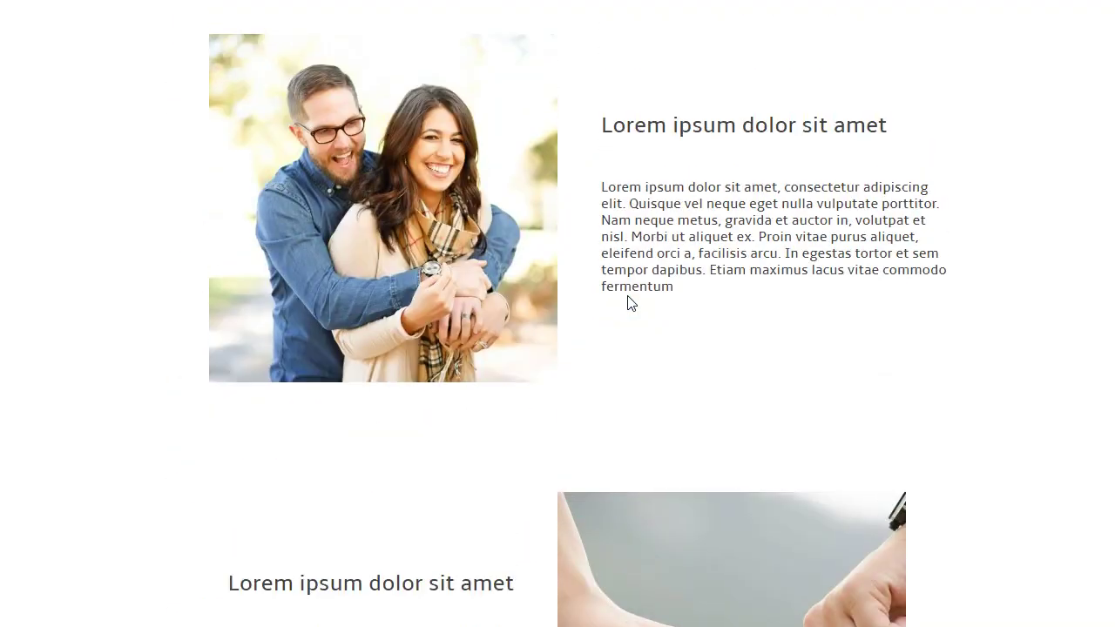
scroll(627, 296, "down", 2)
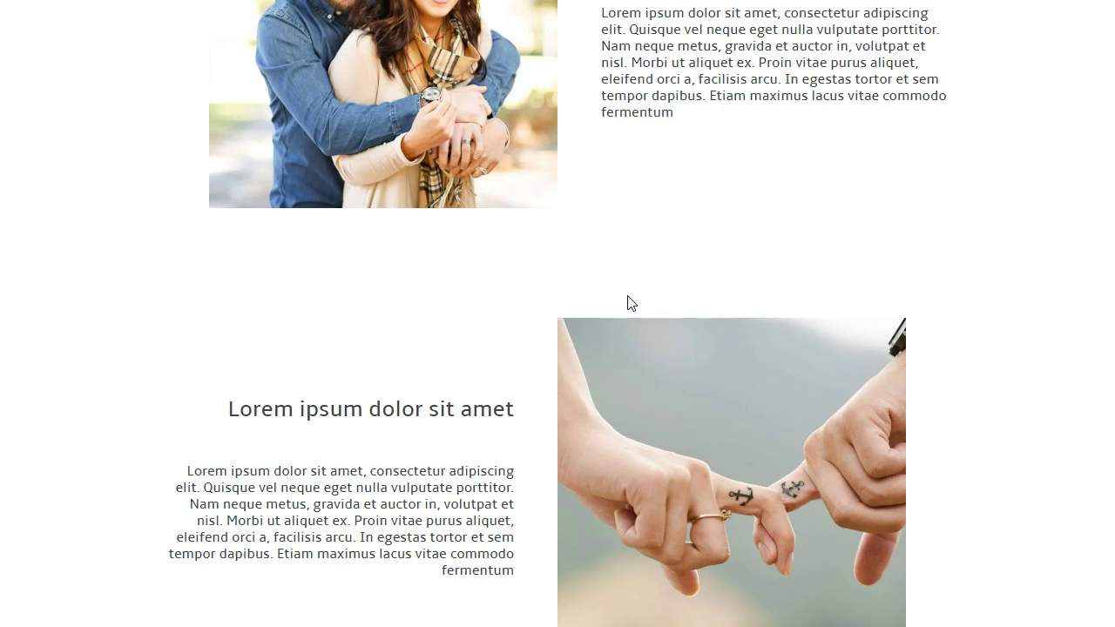
scroll(737, 450, "up", 4)
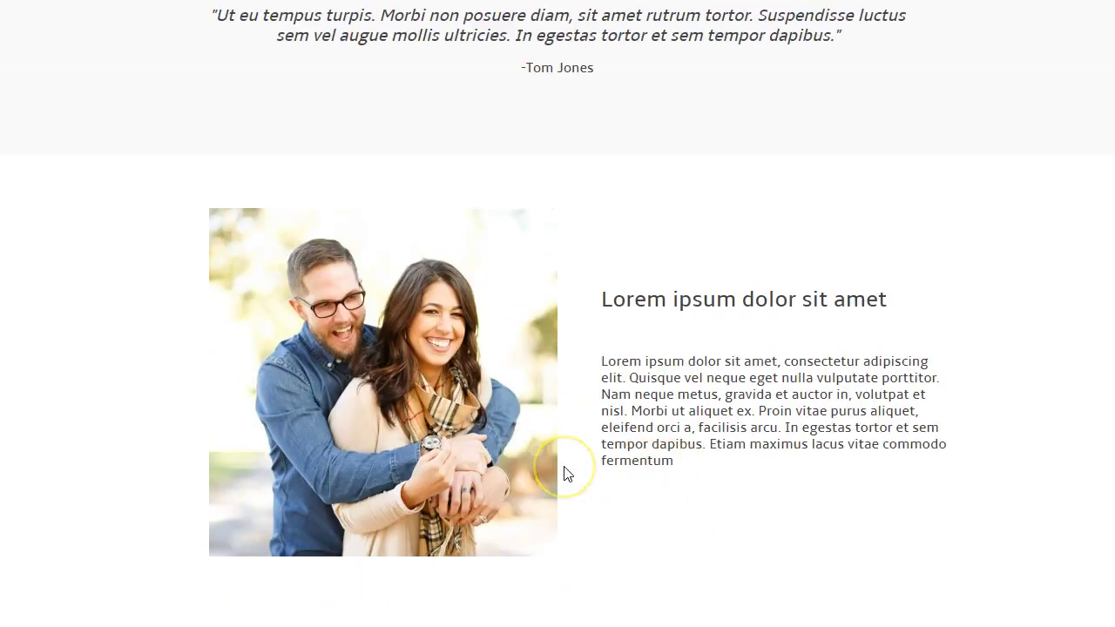
left_click(573, 486)
scroll(571, 489, "up", 10)
left_click(662, 188)
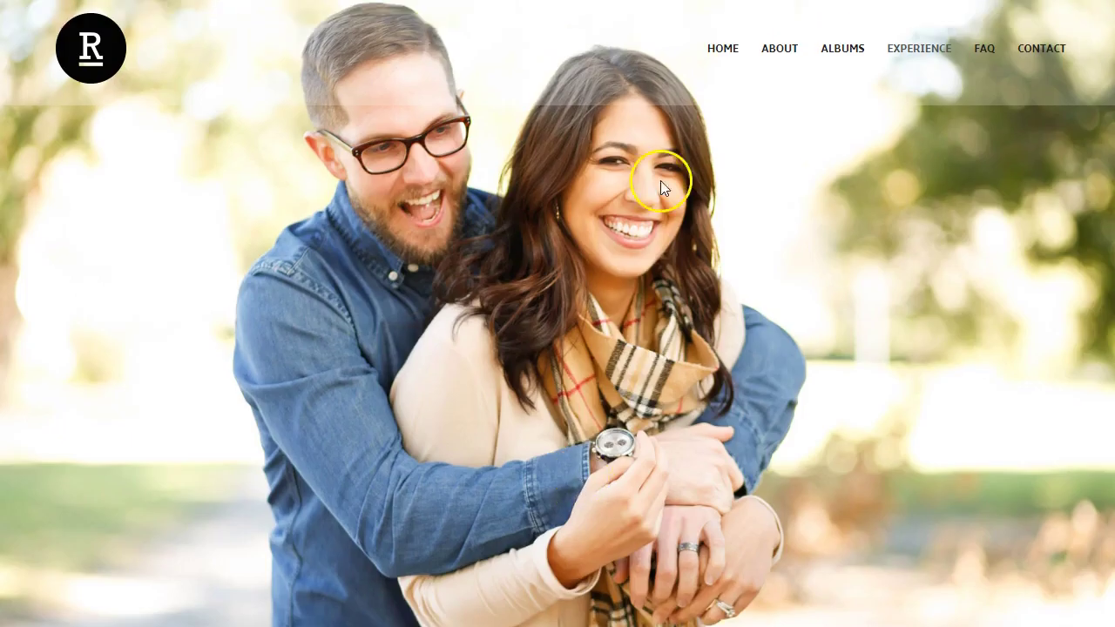
scroll(592, 321, "down", 8)
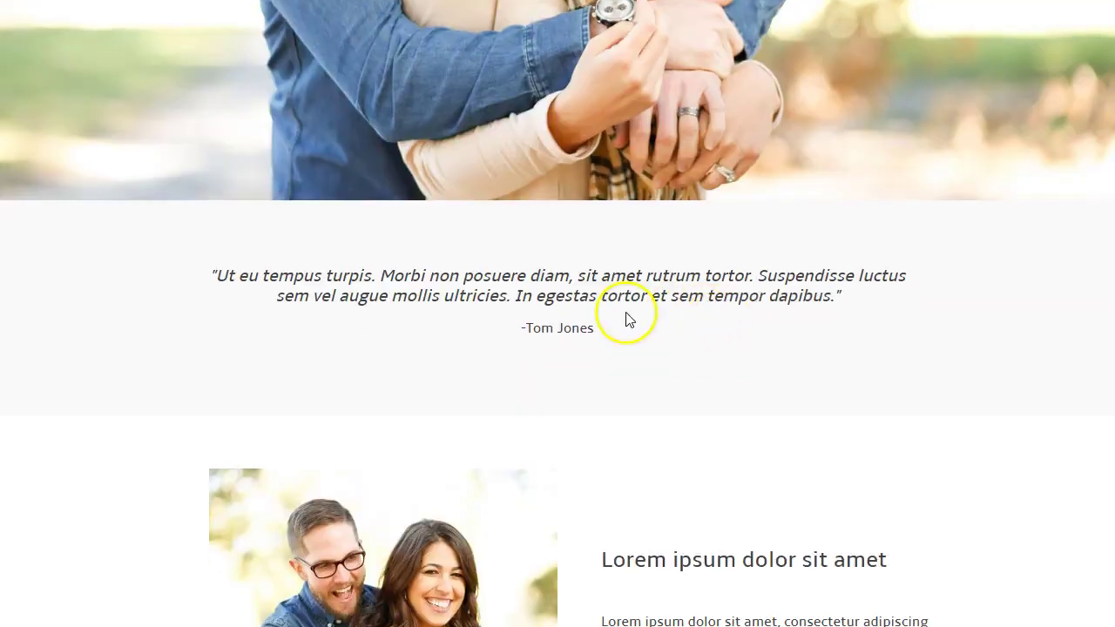
scroll(695, 376, "down", 3)
scroll(903, 491, "down", 7)
left_click_drag(904, 491, 425, 530)
scroll(425, 529, "up", 7)
left_click(662, 323)
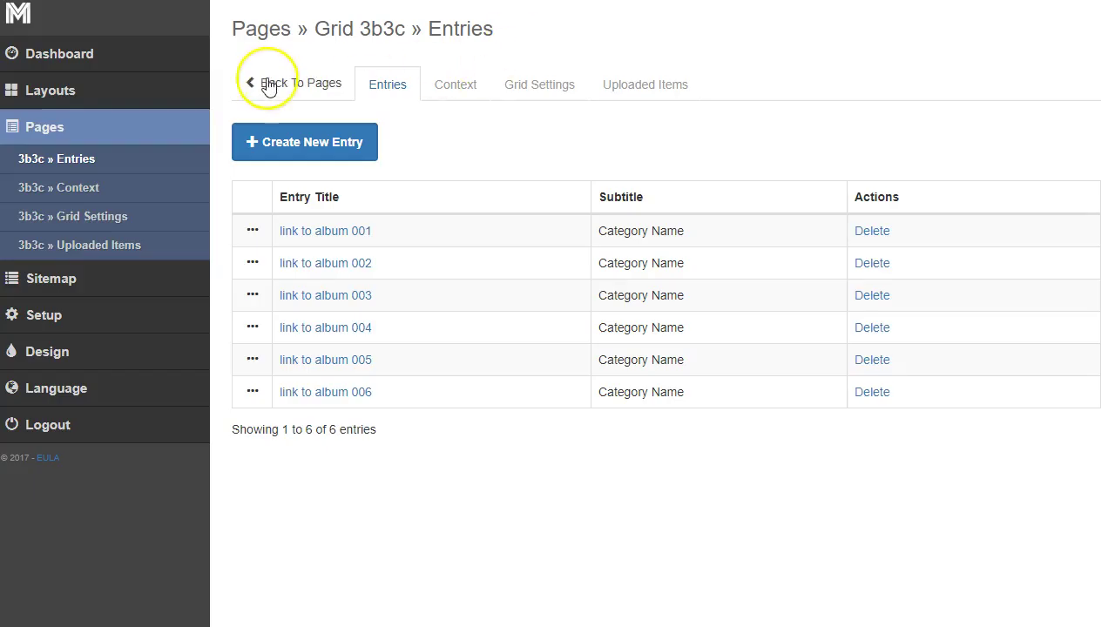
Return to the page list, collapse the porfolio page and expand the experience page to examine its content blocks.
left_click(269, 85)
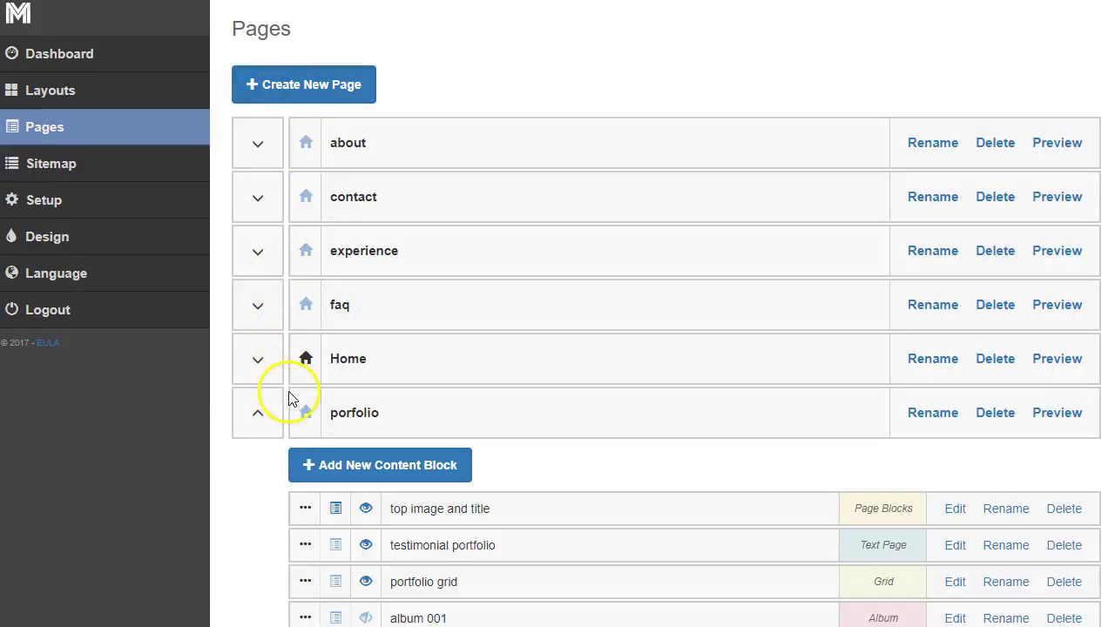
left_click(255, 418)
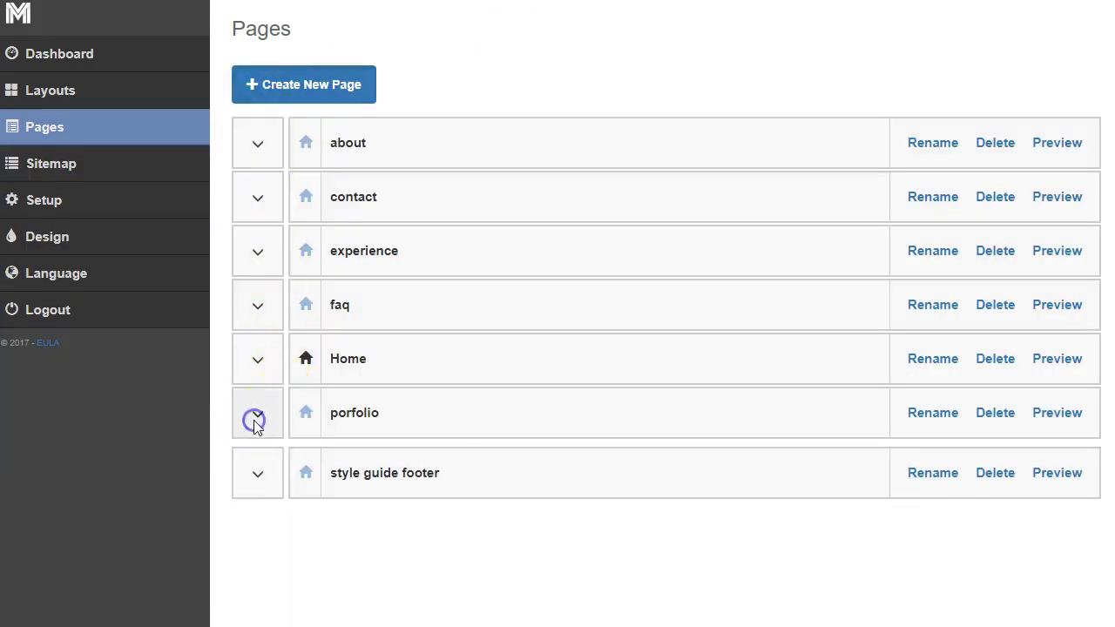
left_click(257, 254)
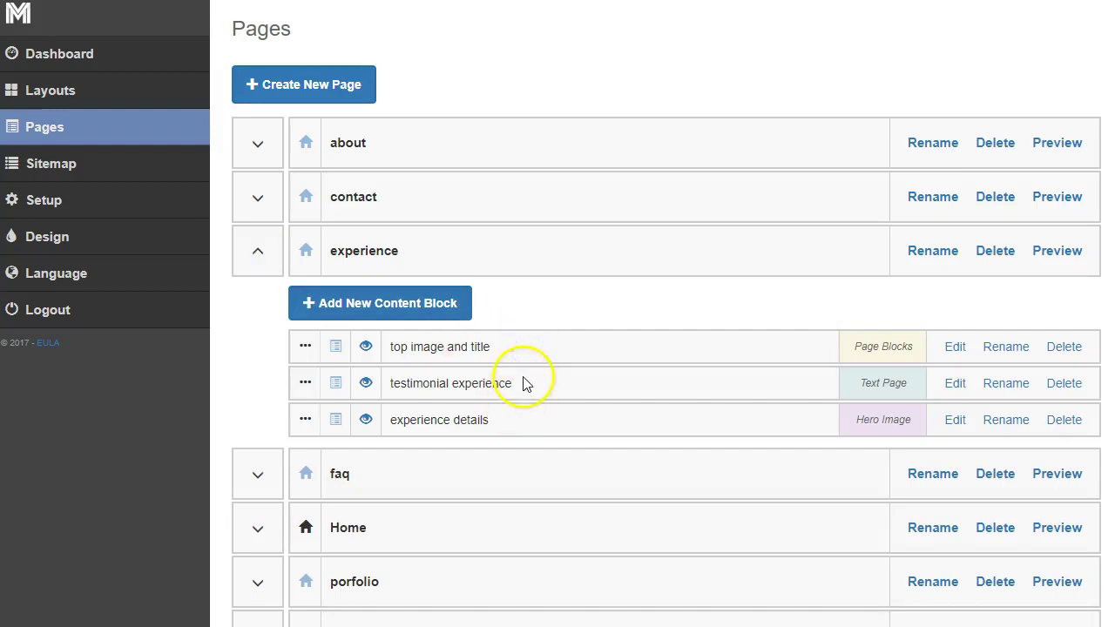
left_click_drag(525, 384, 394, 384)
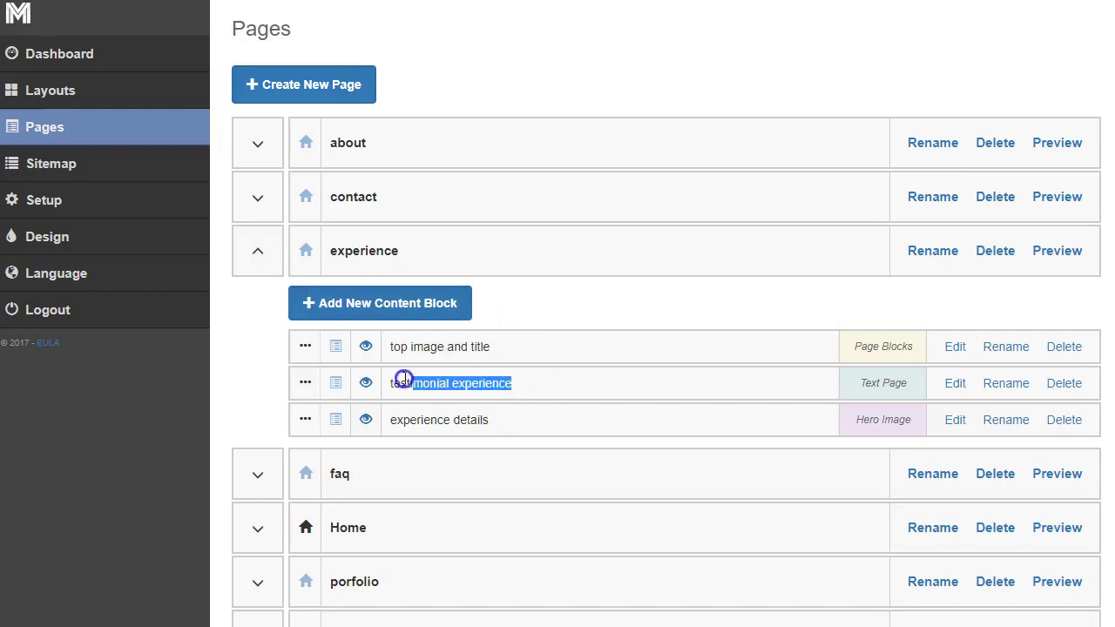
left_click(493, 421)
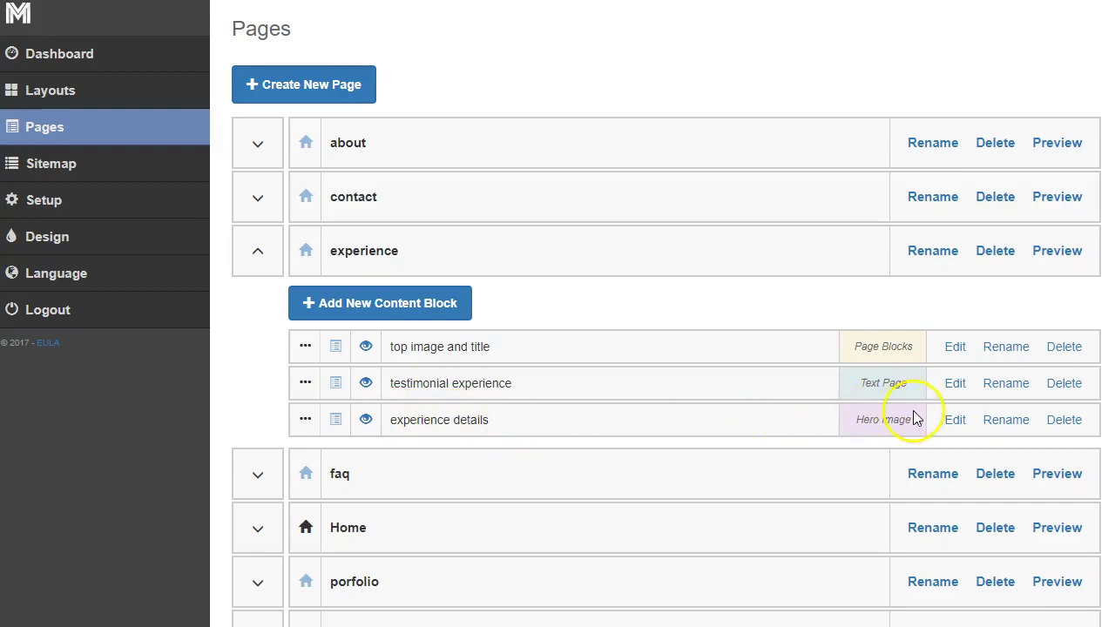
Open the Prices entry of the experience details block and examine its image, title, subtitle and main button fields.
left_click(958, 420)
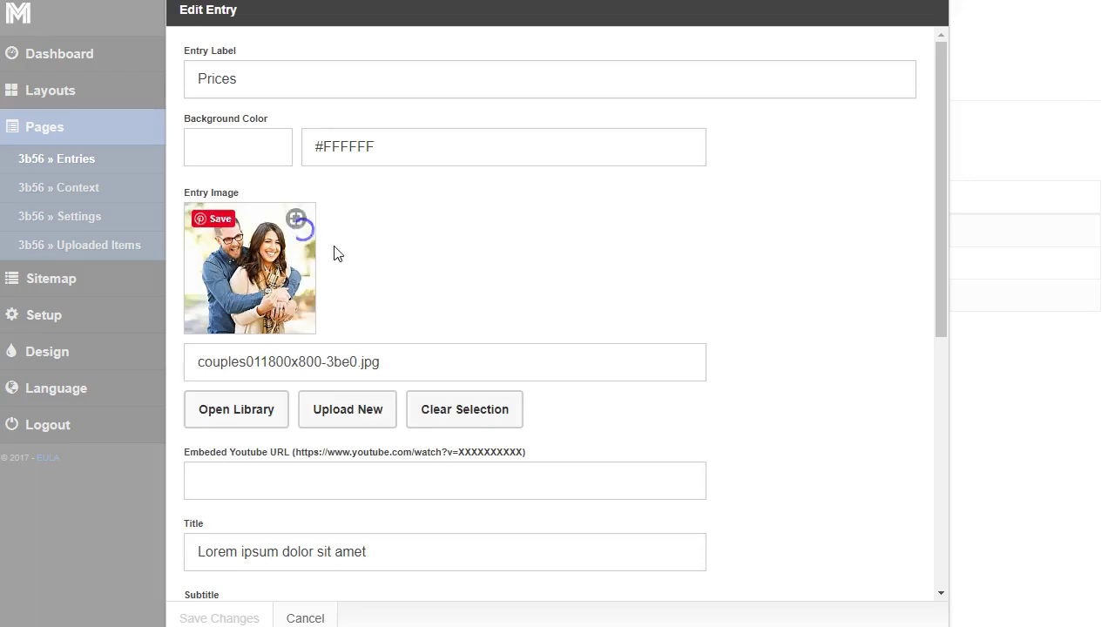
left_click(301, 233)
scroll(383, 305, "down", 3)
scroll(383, 305, "down", 1)
left_click_drag(386, 292, 190, 289)
left_click_drag(584, 467, 165, 406)
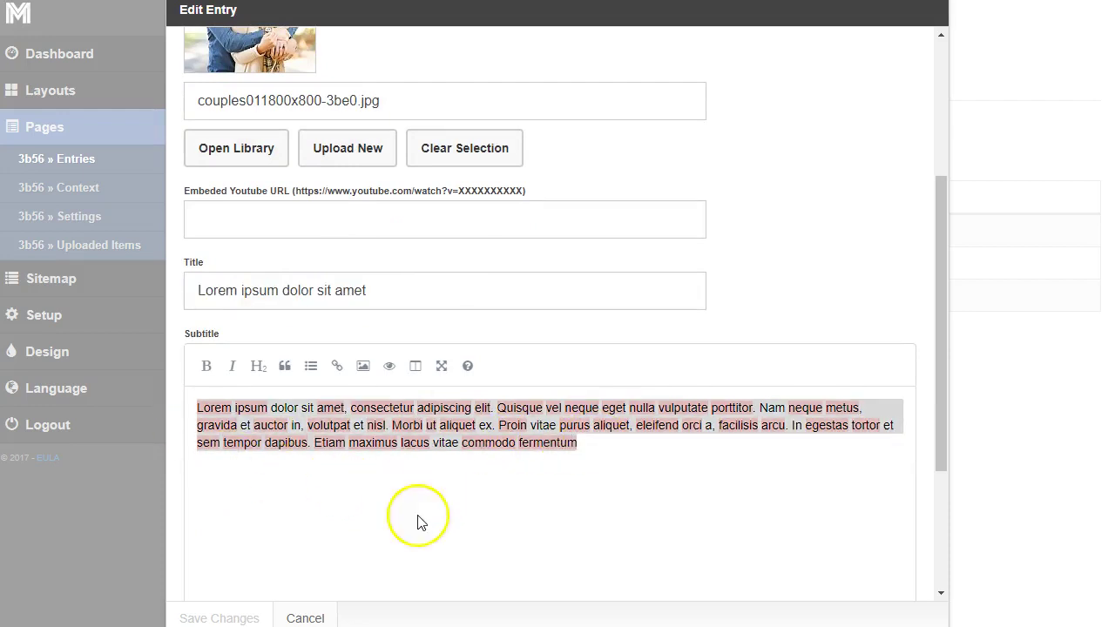
scroll(261, 563, "down", 2)
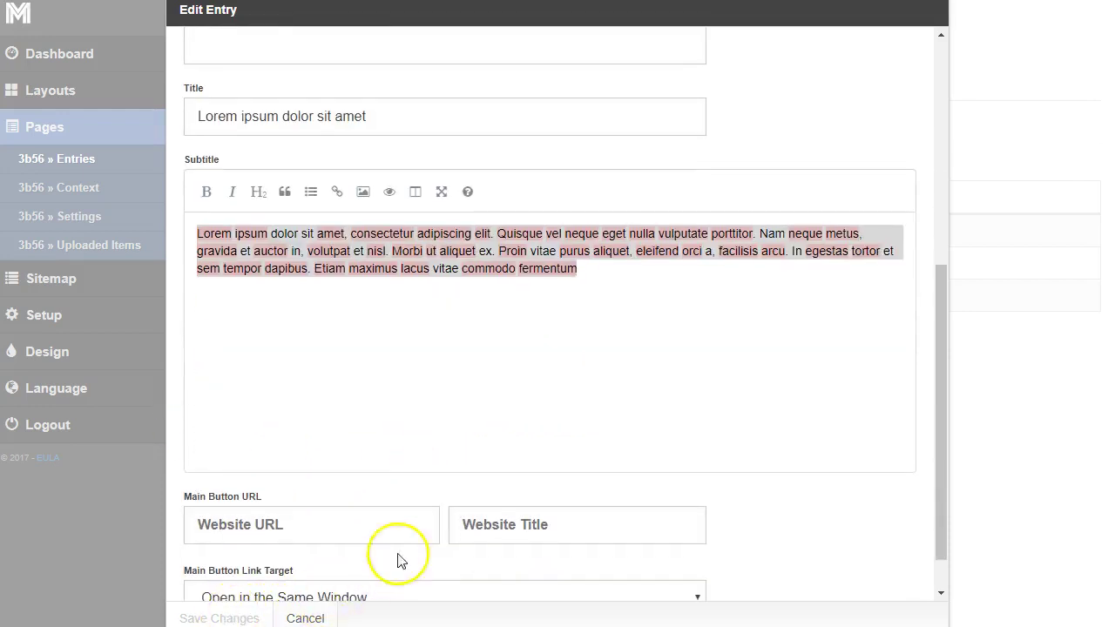
scroll(615, 413, "up", 3)
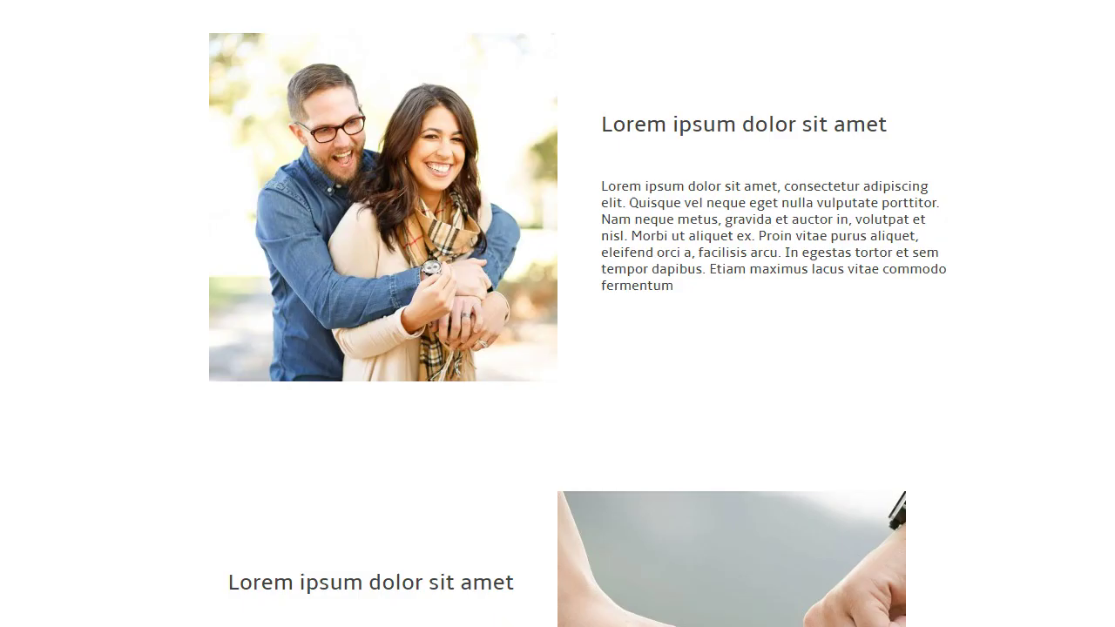
Compare the entry with the live Experience page by highlighting the paragraphs of its image-and-text sections.
scroll(671, 288, "down", 3)
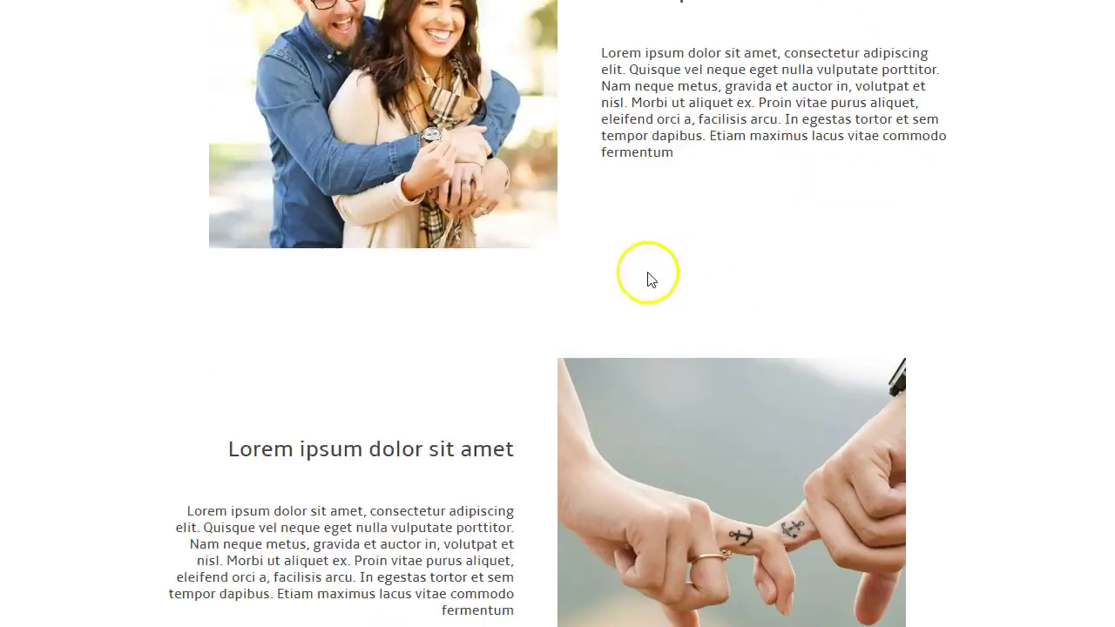
left_click_drag(511, 488, 174, 381)
scroll(694, 377, "up", 1)
scroll(694, 379, "up", 3)
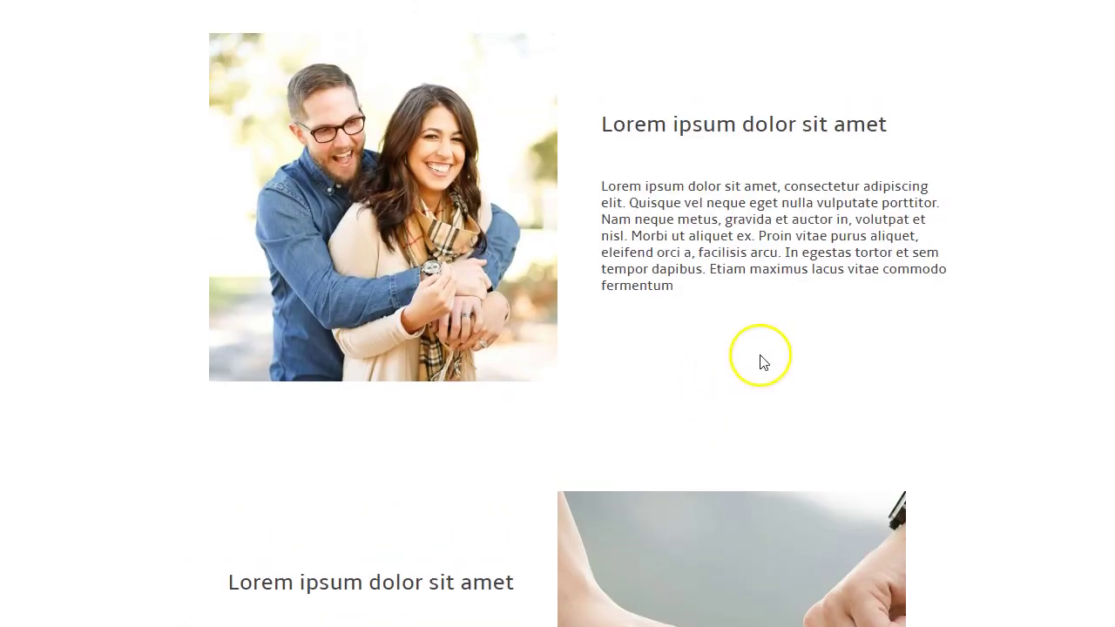
left_click_drag(697, 291, 592, 180)
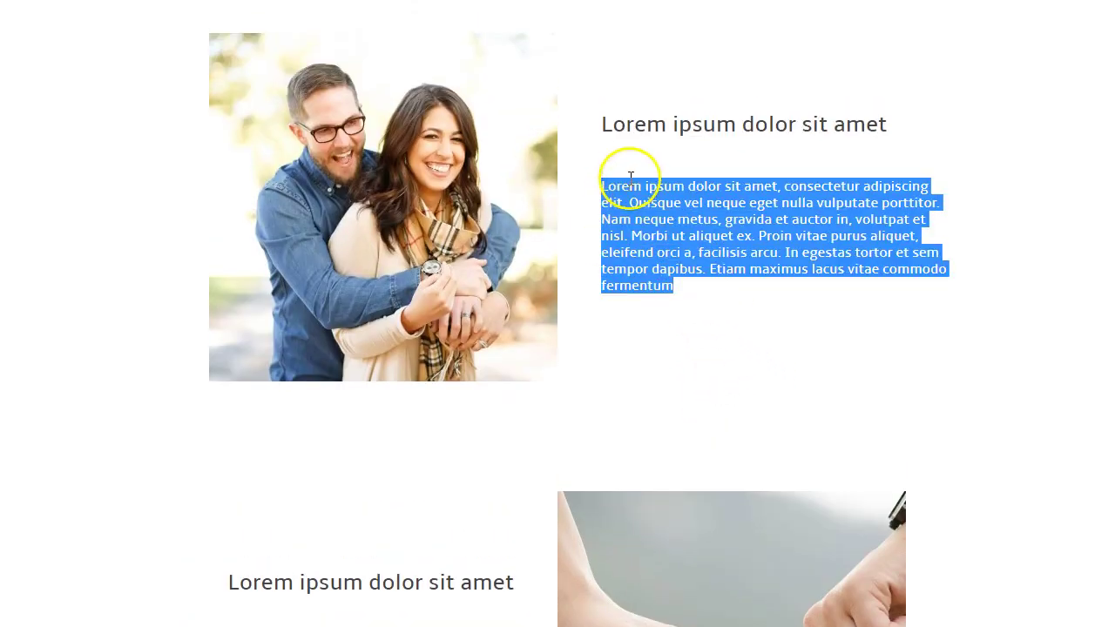
scroll(462, 605, "down", 3)
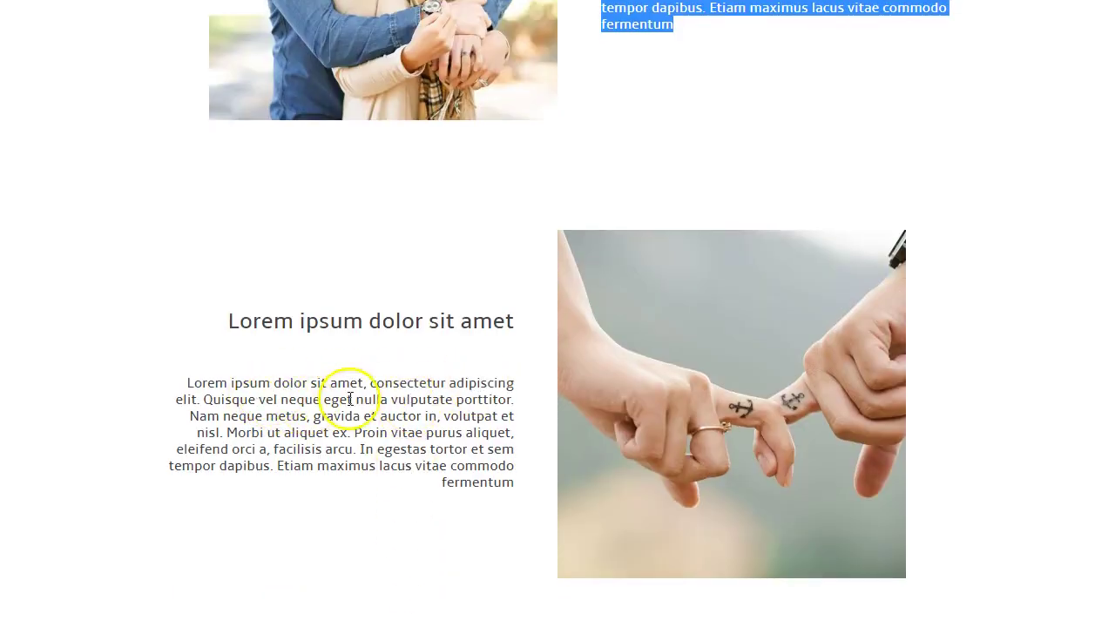
scroll(378, 418, "up", 4)
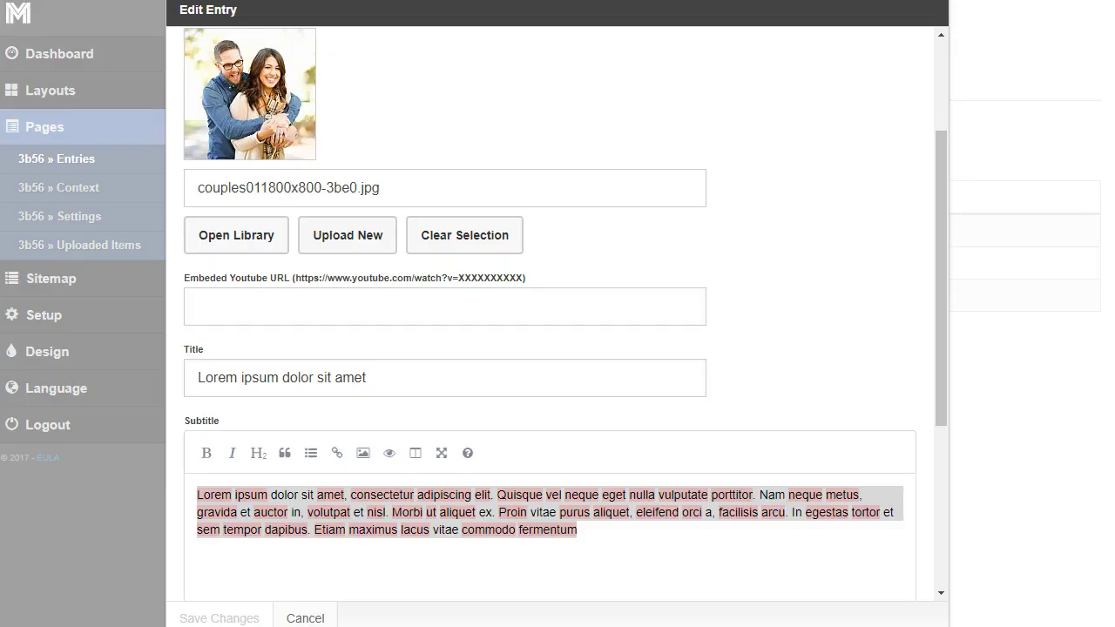
Look over the Prices entry's image, title and subtitle fields once more and cancel the entry.
scroll(374, 131, "up", 3)
scroll(349, 348, "down", 4)
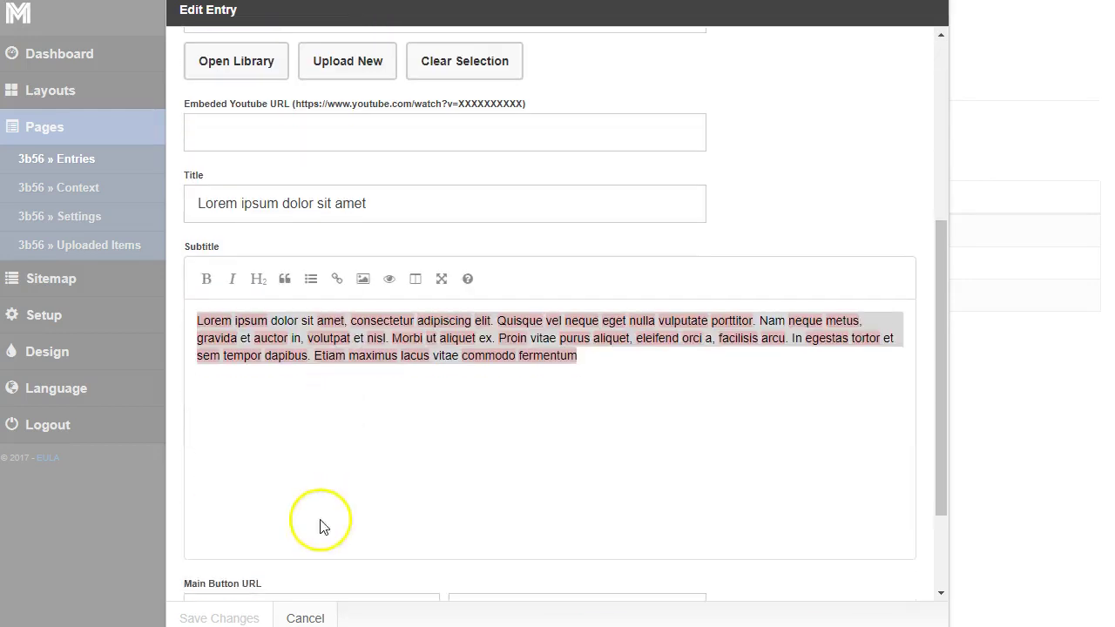
left_click(300, 617)
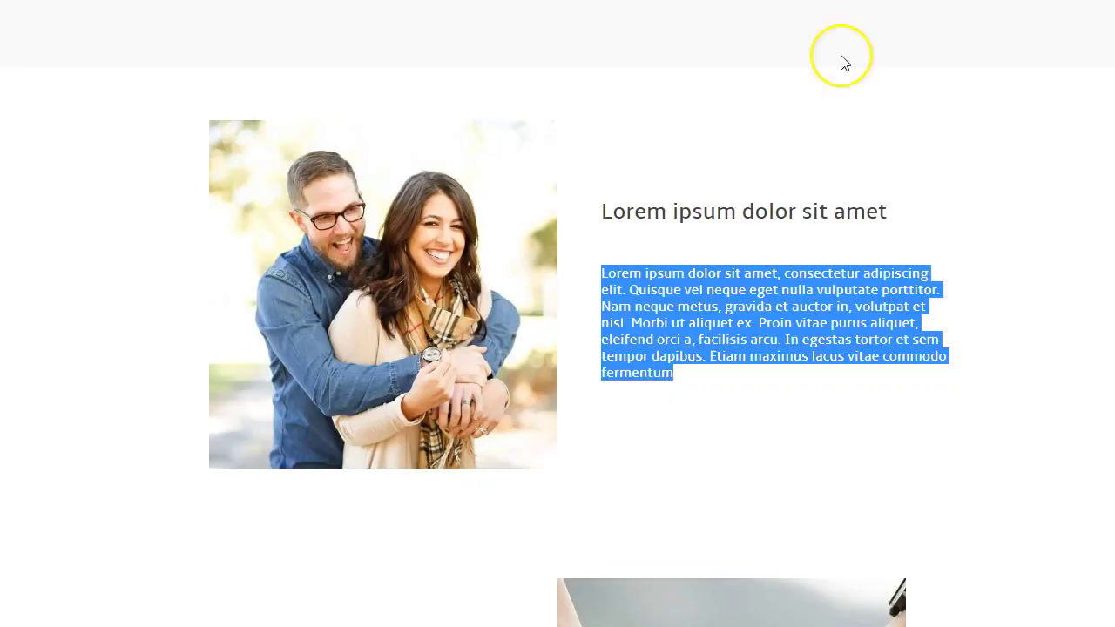
Open the live FAQ page and examine its header image and text, testimonial and grid of question blurbs.
scroll(844, 379, "up", 10)
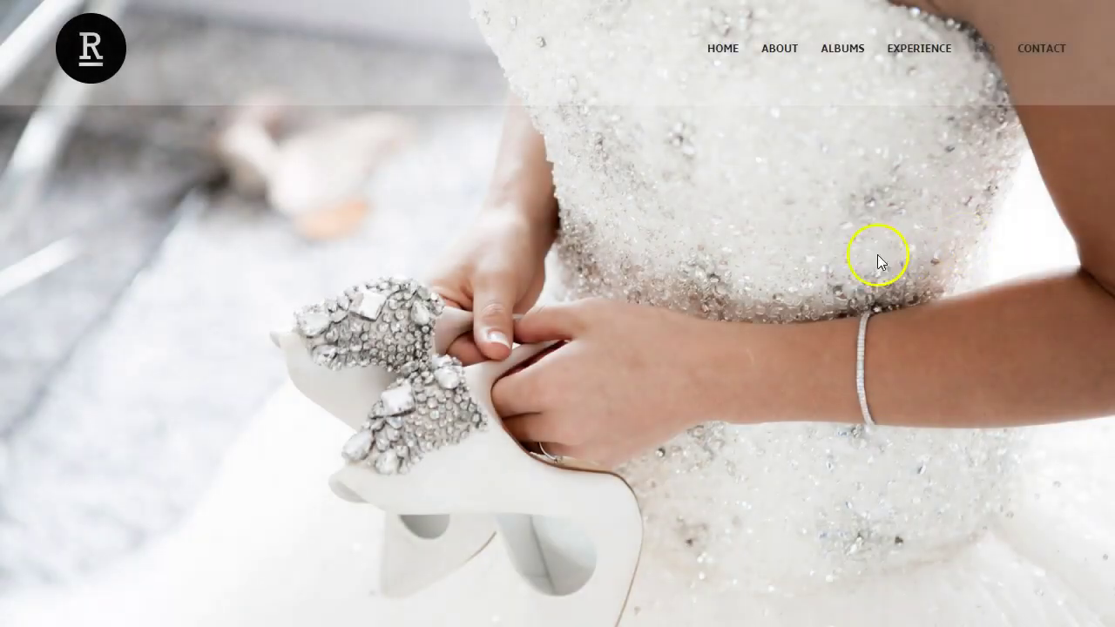
scroll(719, 230, "down", 3)
scroll(746, 218, "up", 4)
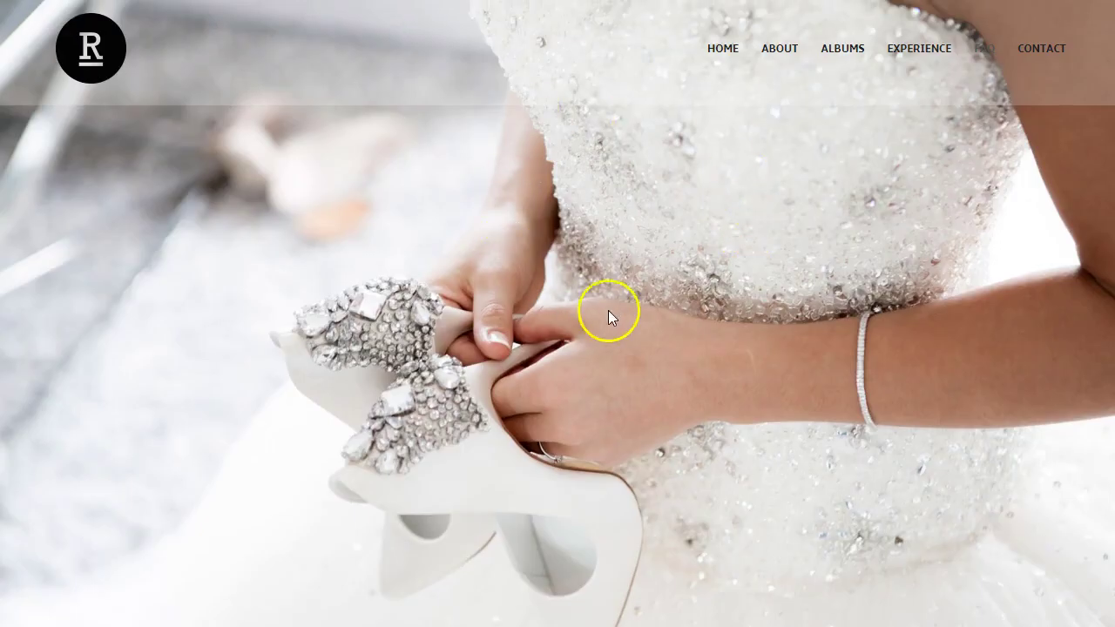
scroll(625, 311, "down", 5)
left_click_drag(615, 236, 264, 187)
left_click(445, 296)
scroll(533, 322, "down", 4)
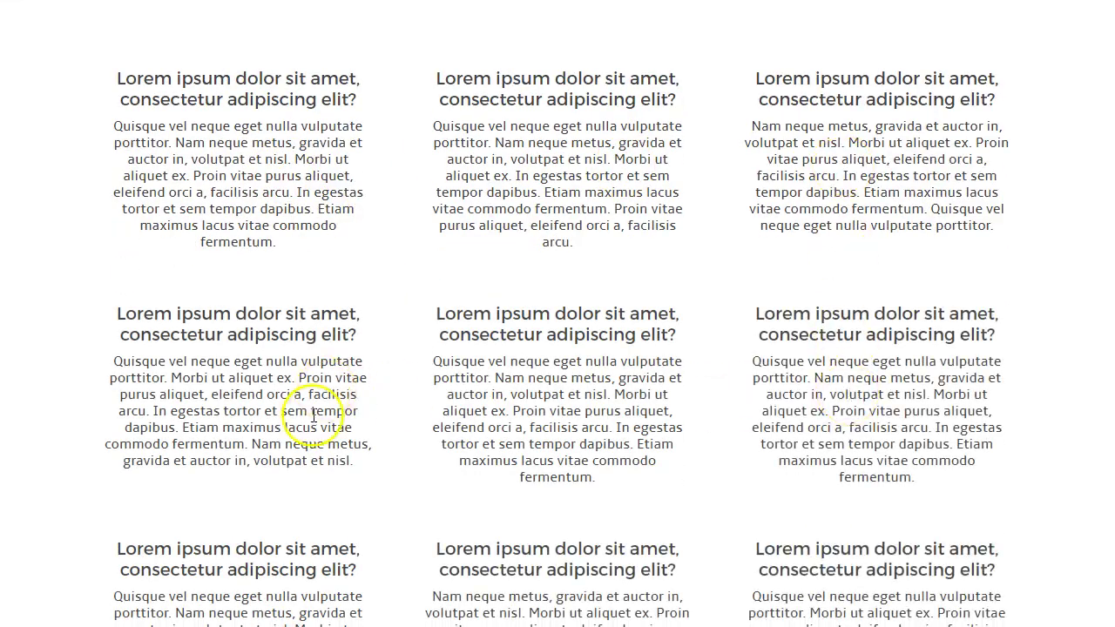
scroll(374, 456, "down", 3)
scroll(527, 453, "up", 4)
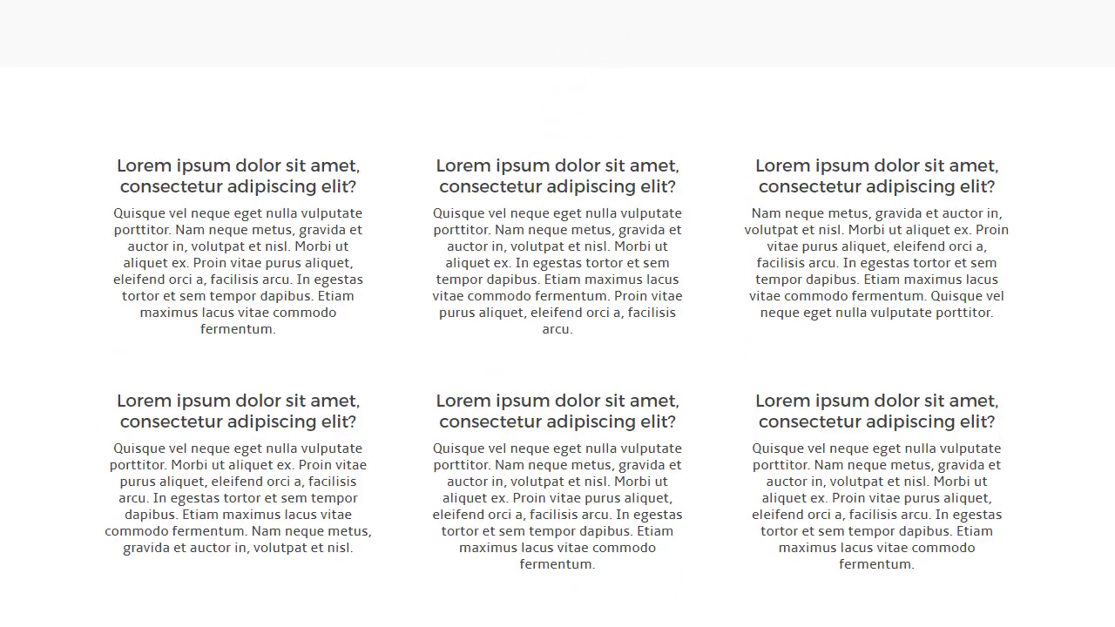
Return to the page list, collapse the experience page and expand the faq page to examine its content blocks.
key("ctrl+w")
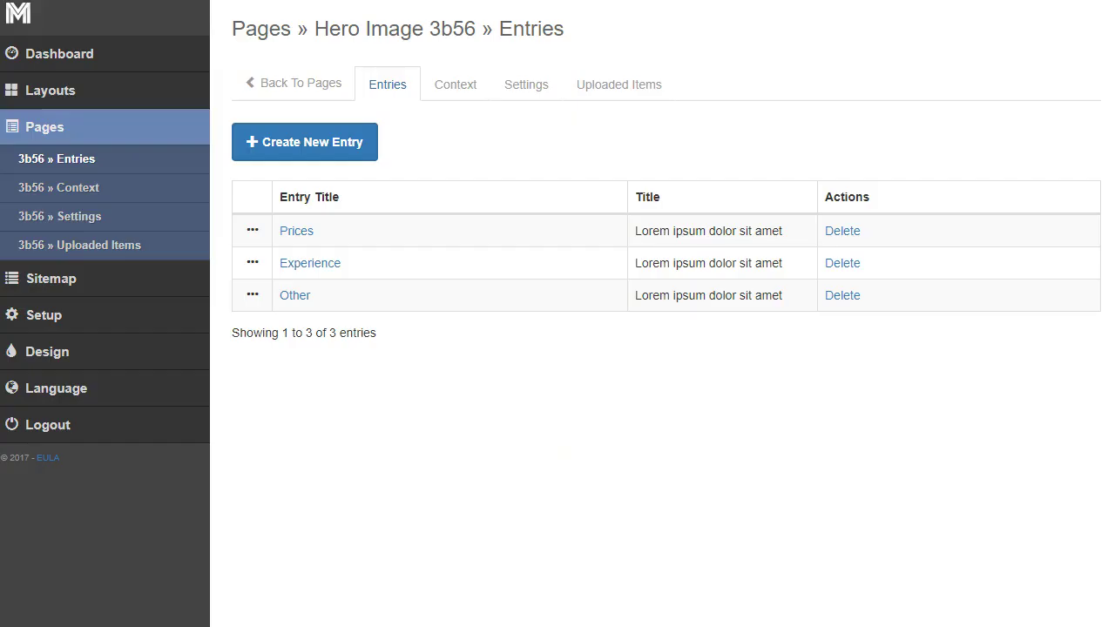
left_click(306, 82)
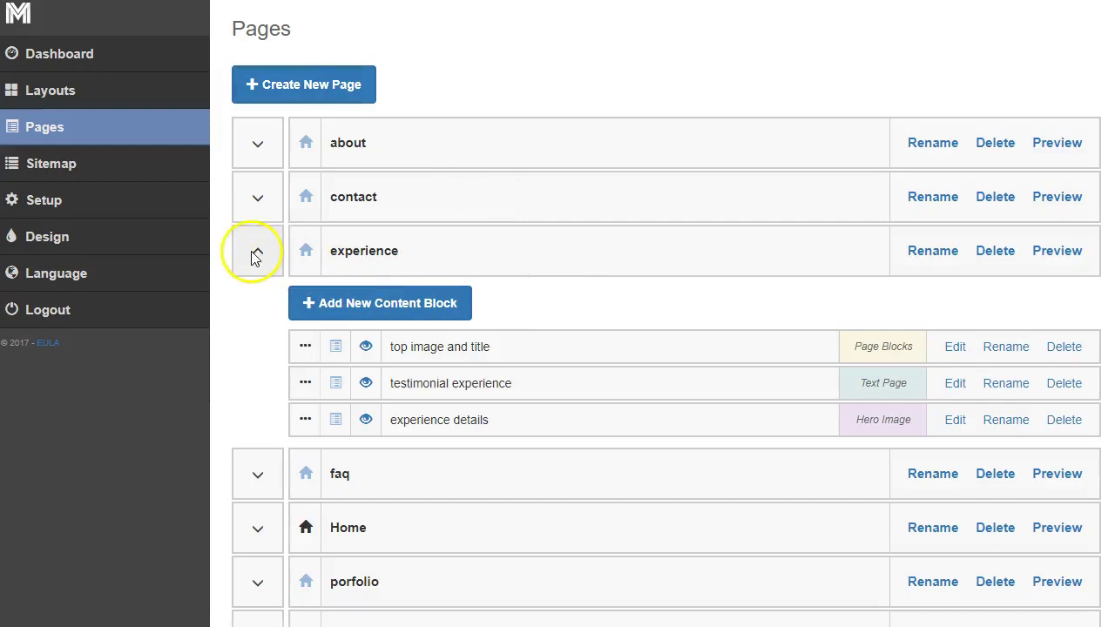
left_click(260, 253)
left_click(258, 317)
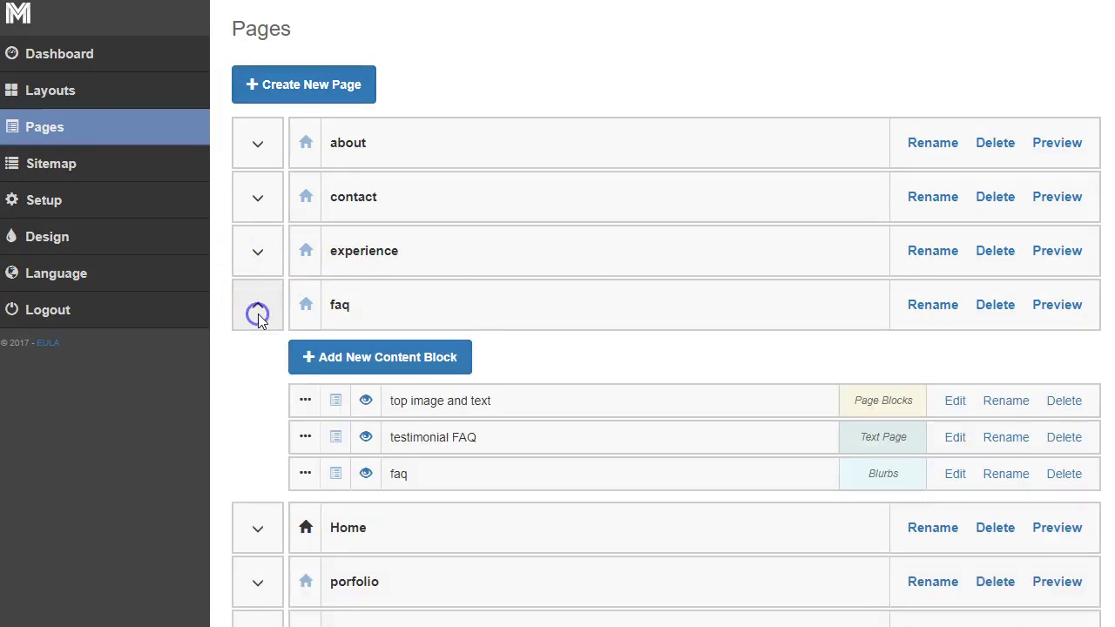
left_click_drag(488, 399, 407, 397)
left_click_drag(481, 438, 451, 441)
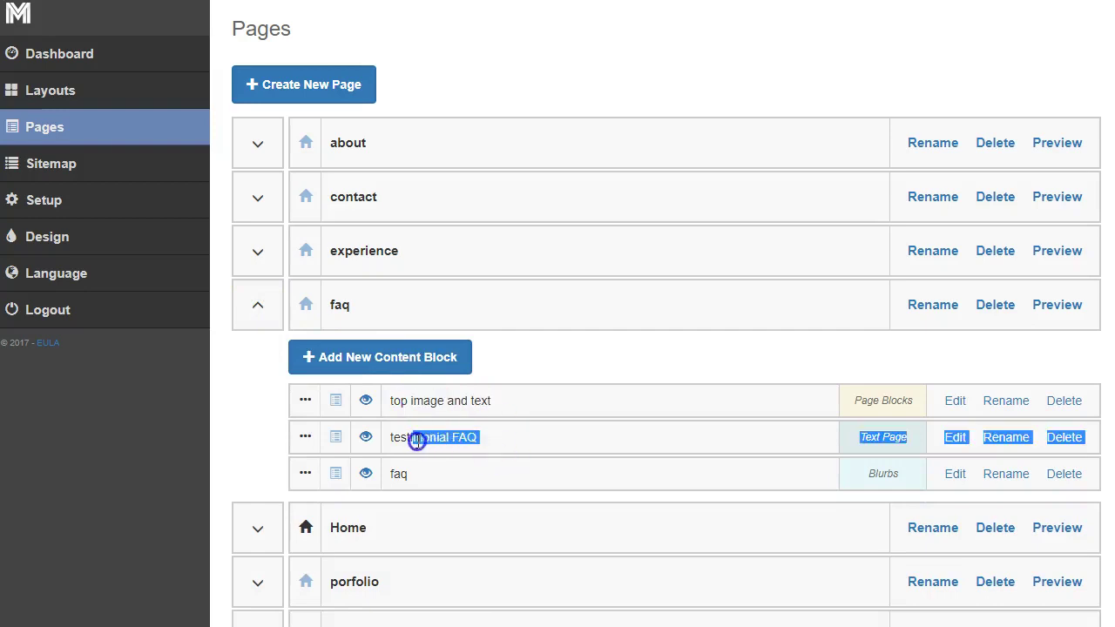
left_click(426, 475)
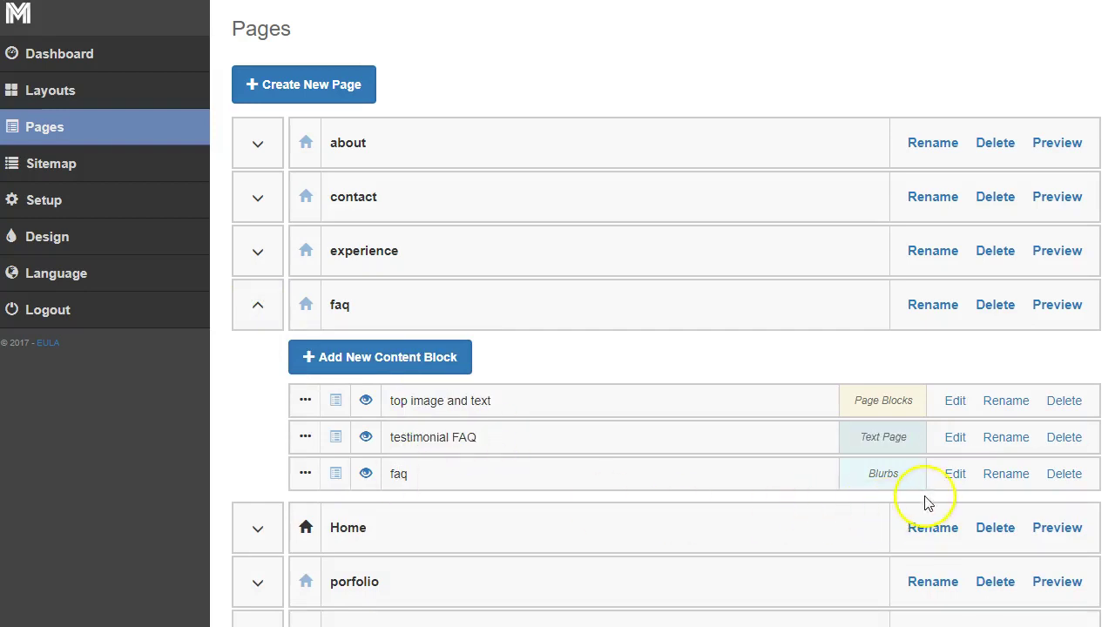
Open entry 1 of the faq blurbs block and examine its subtitle and blurb text.
left_click(955, 475)
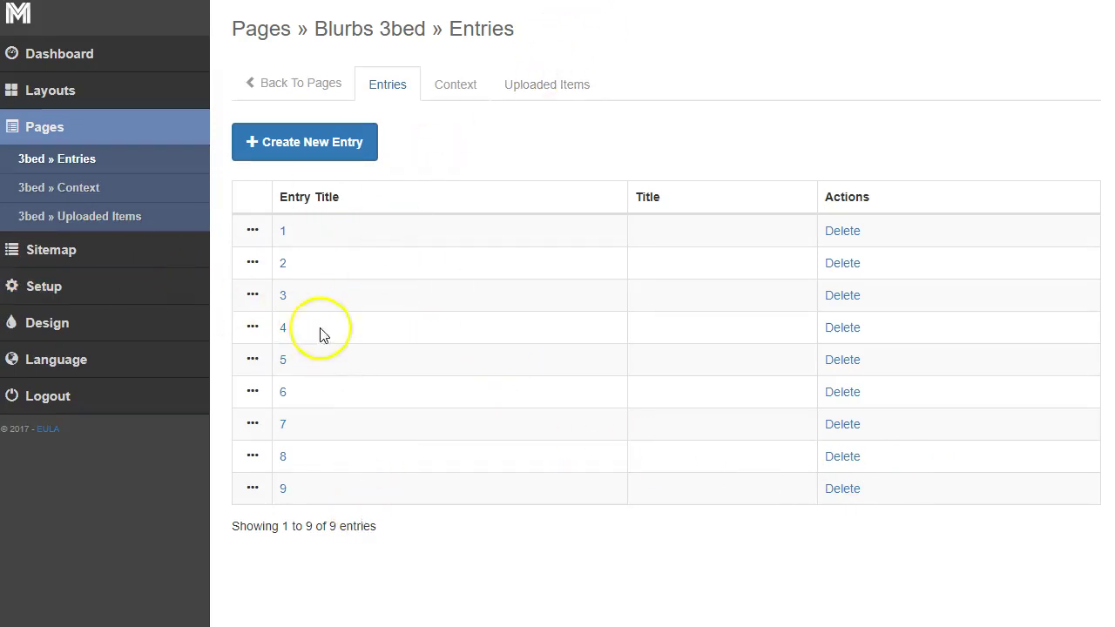
left_click(284, 232)
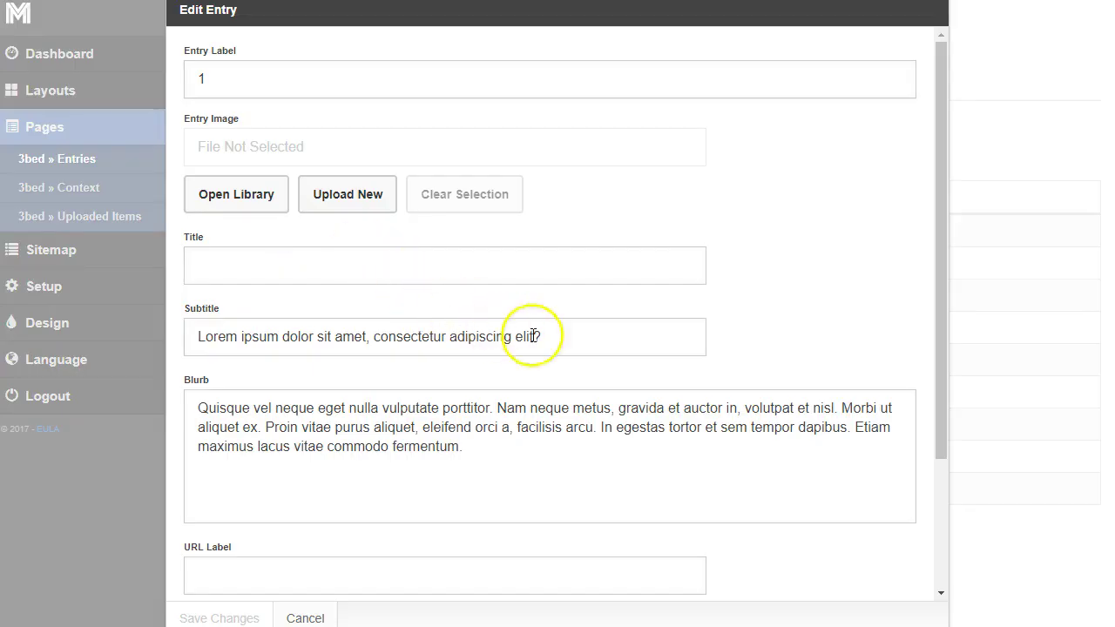
left_click_drag(542, 337, 208, 342)
left_click_drag(490, 486, 228, 407)
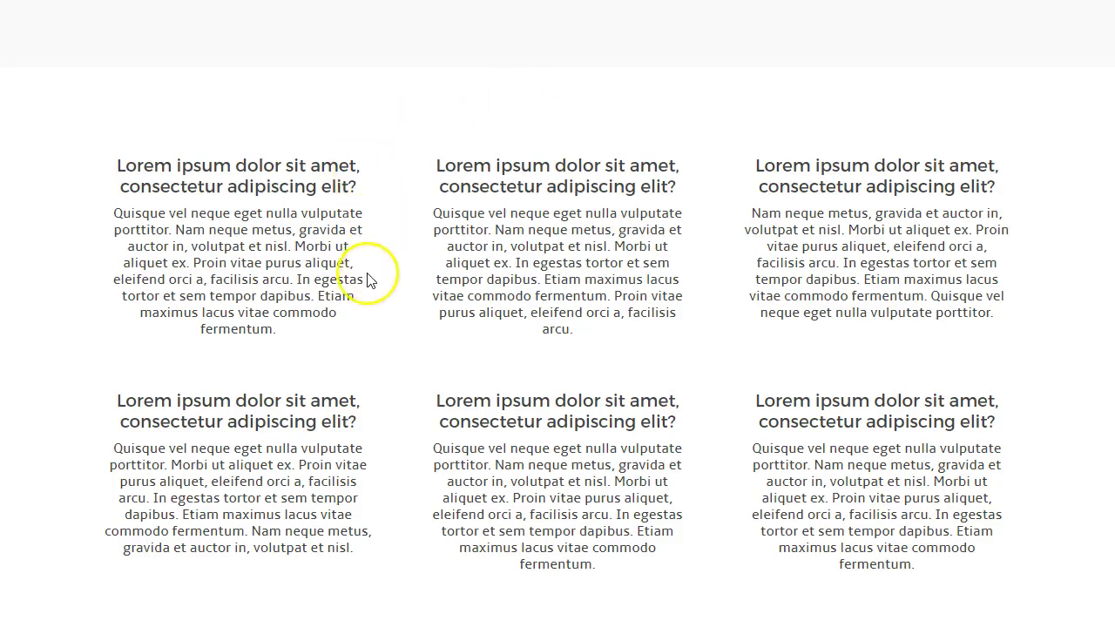
Compare entry 1 with the question blurbs on the live FAQ page, then cancel the entry.
scroll(365, 273, "up", 1)
left_click_drag(304, 413, 135, 251)
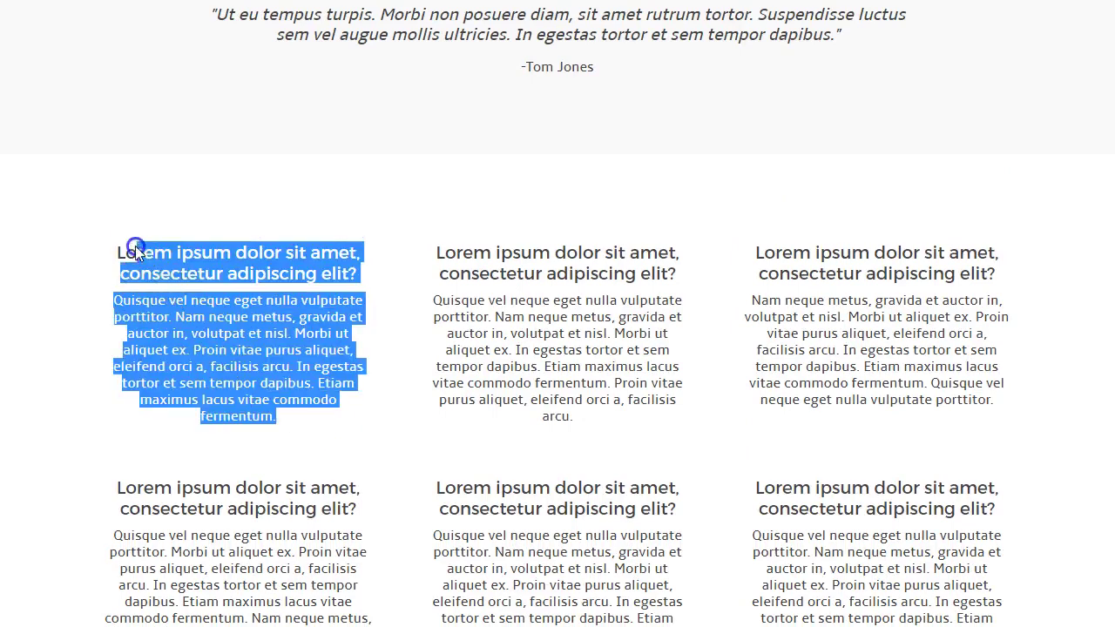
left_click(241, 280)
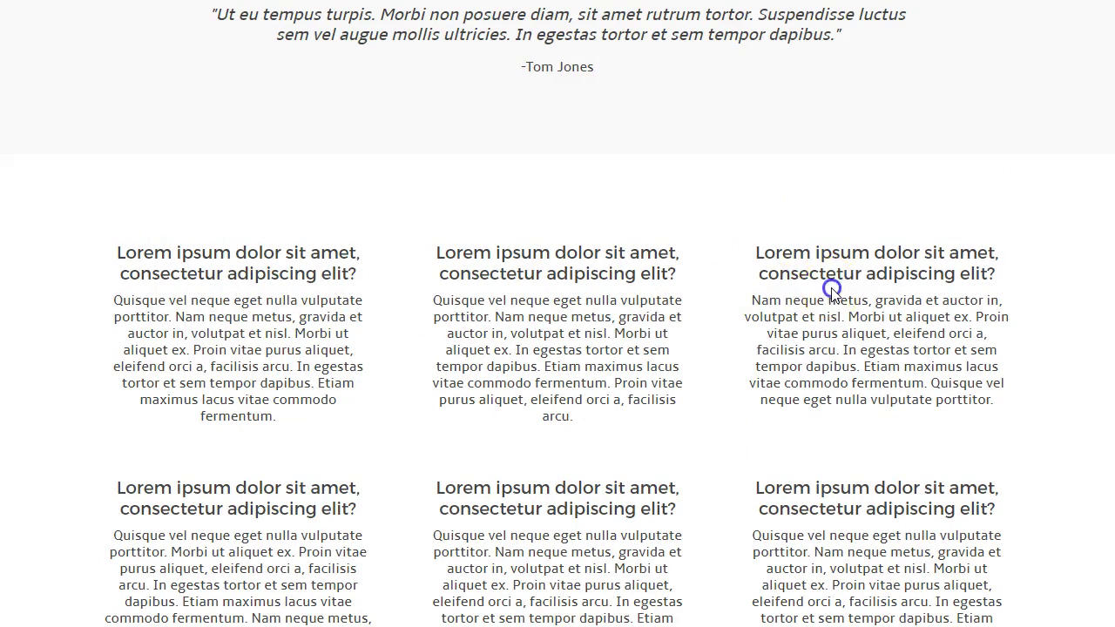
left_click(480, 507)
left_click(837, 502)
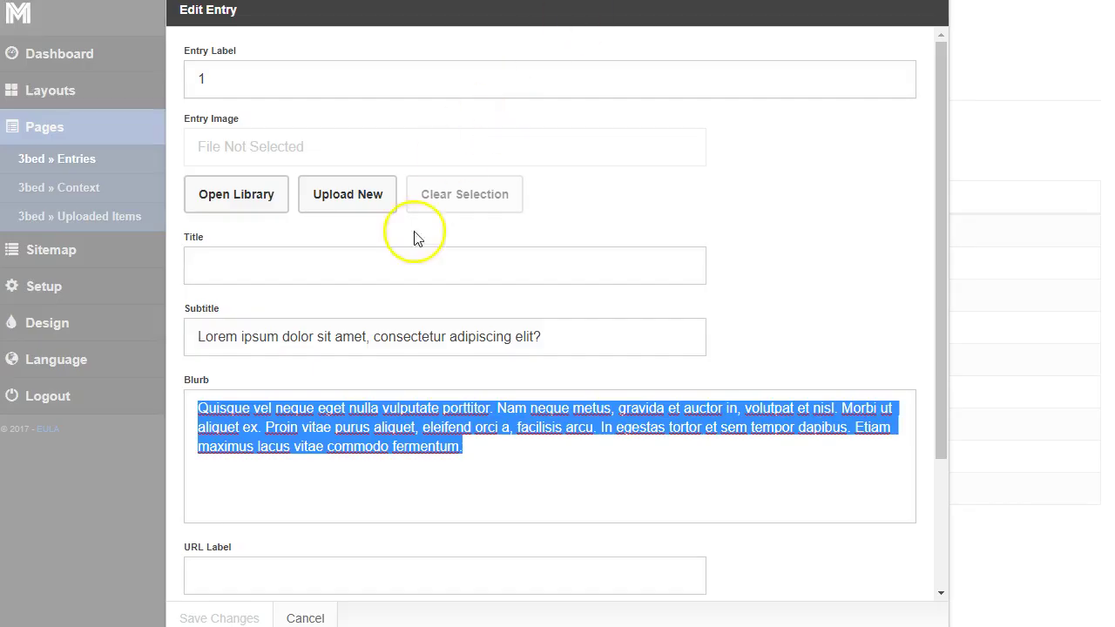
left_click(306, 615)
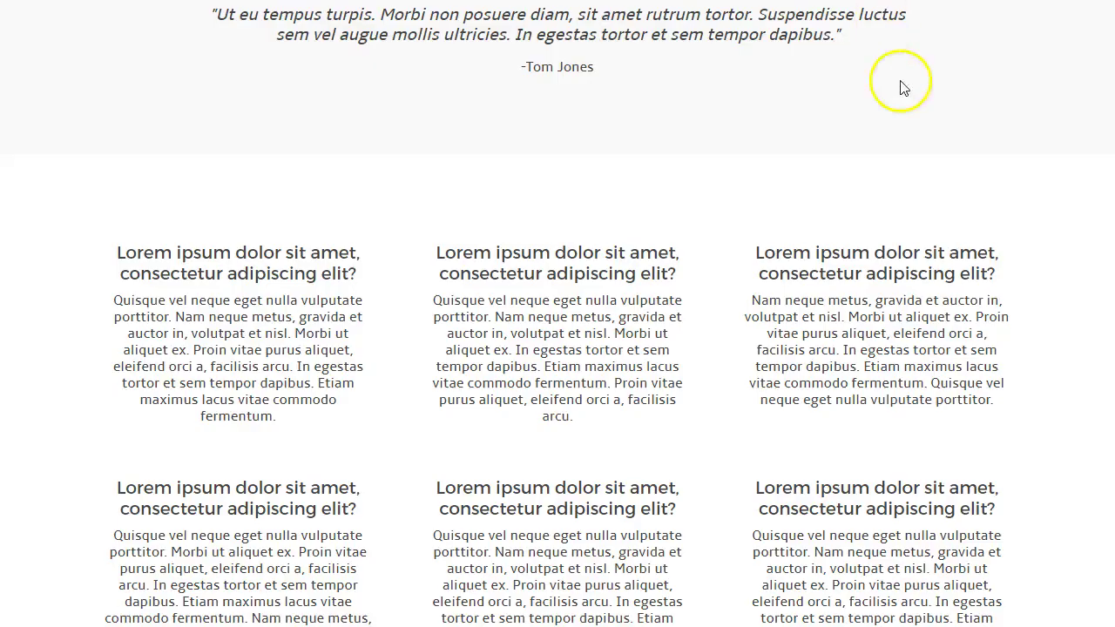
Open the live Contact page and examine its header image, testimonial and contact form.
scroll(901, 231, "up", 10)
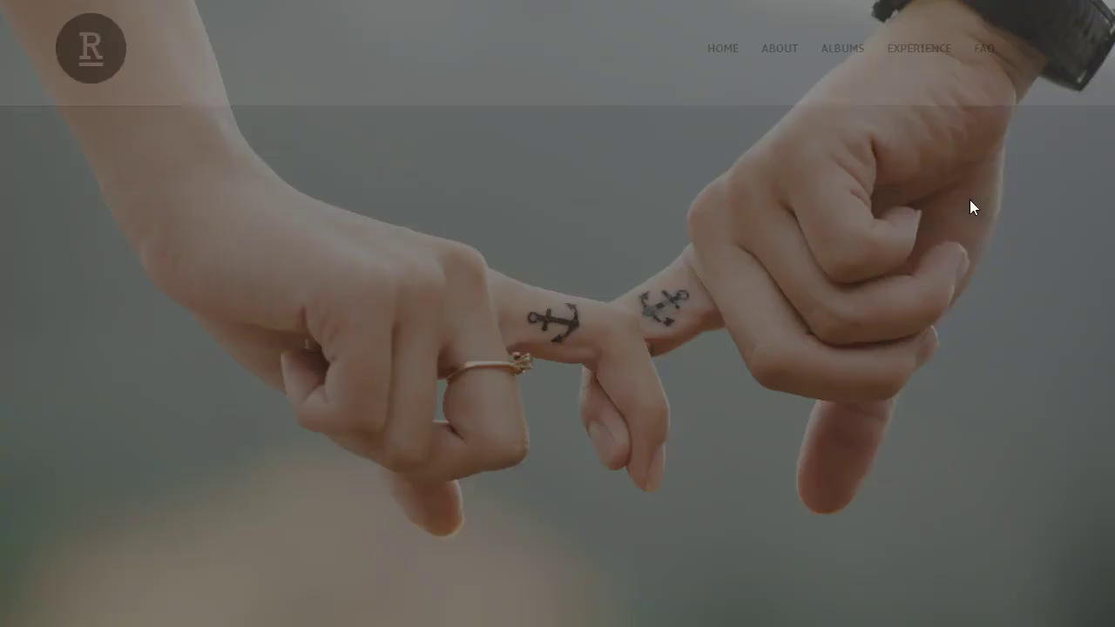
scroll(521, 437, "down", 5)
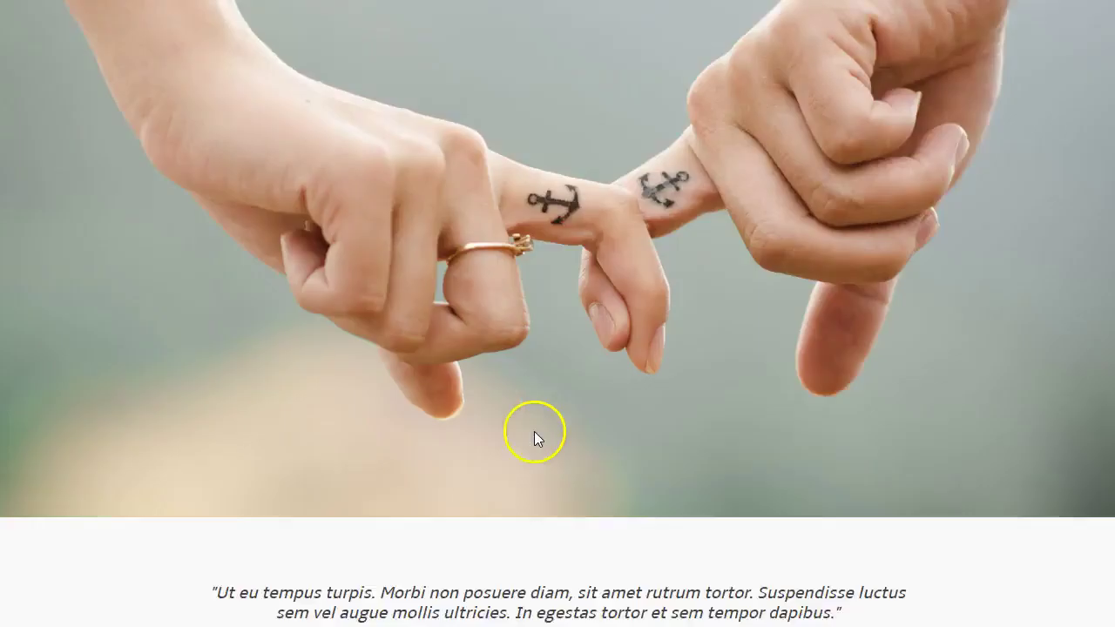
left_click_drag(621, 329, 211, 272)
scroll(336, 291, "down", 3)
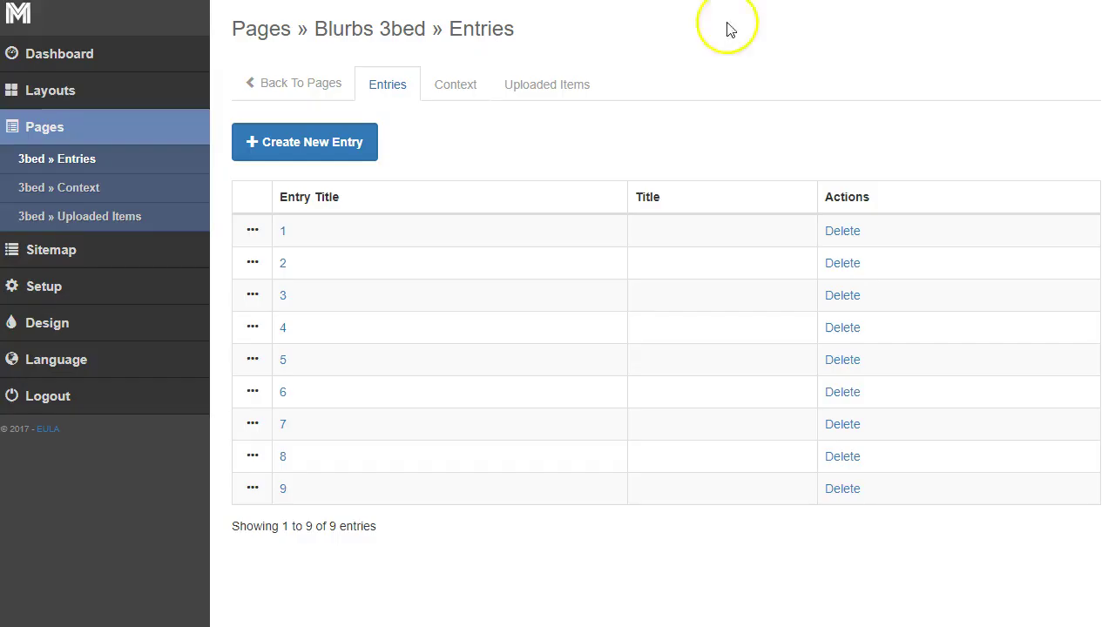
Return to the page list, collapse the faq page and expand the contact page to examine its content blocks.
left_click(319, 88)
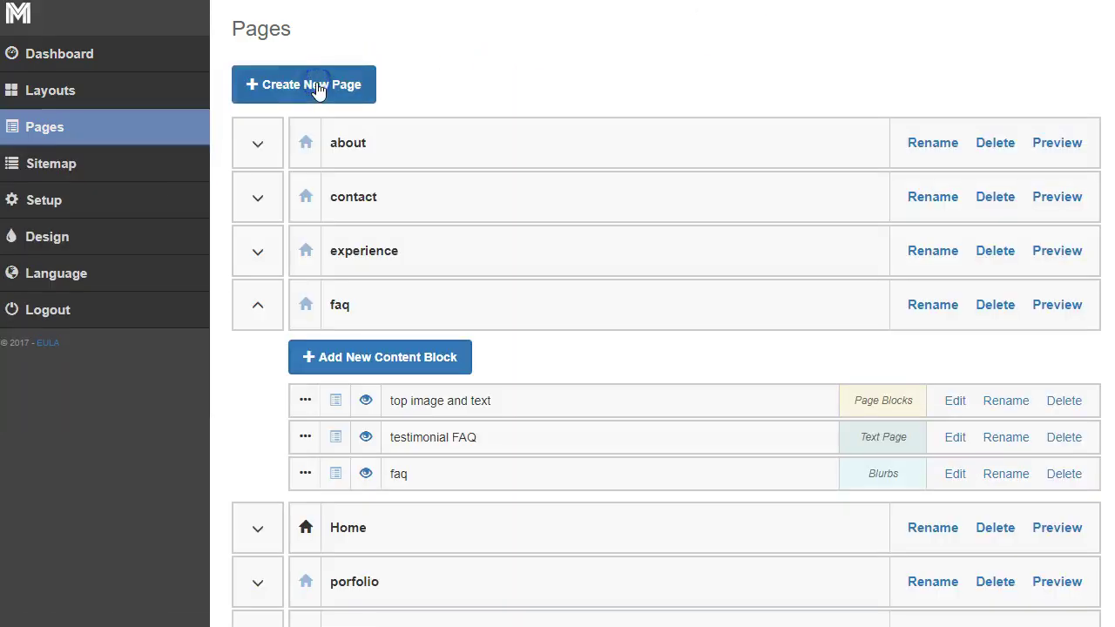
left_click(272, 316)
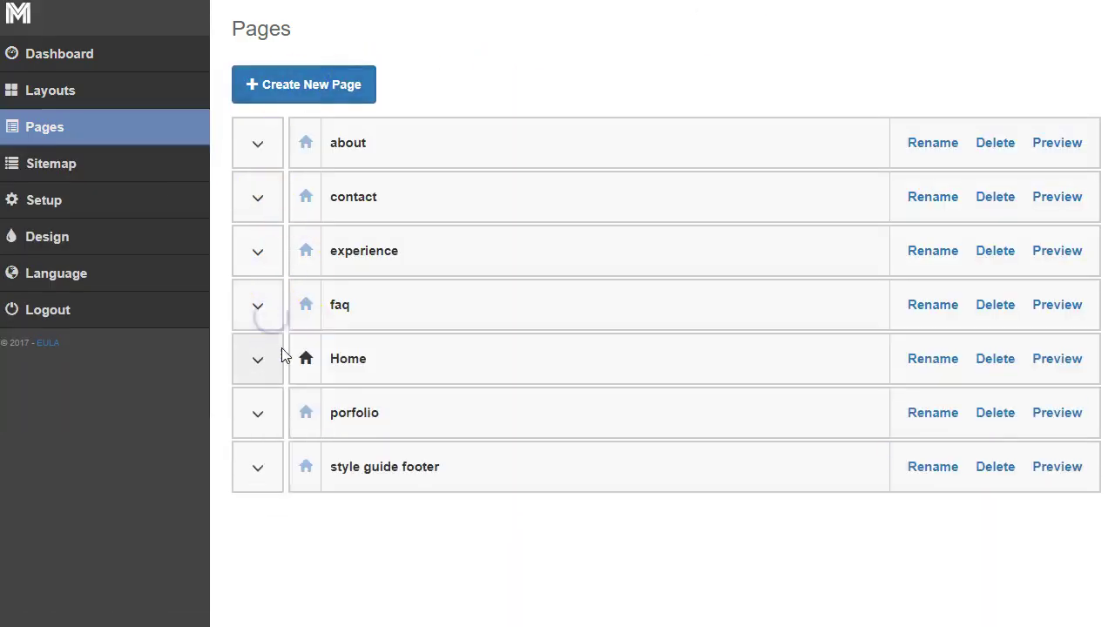
left_click(258, 197)
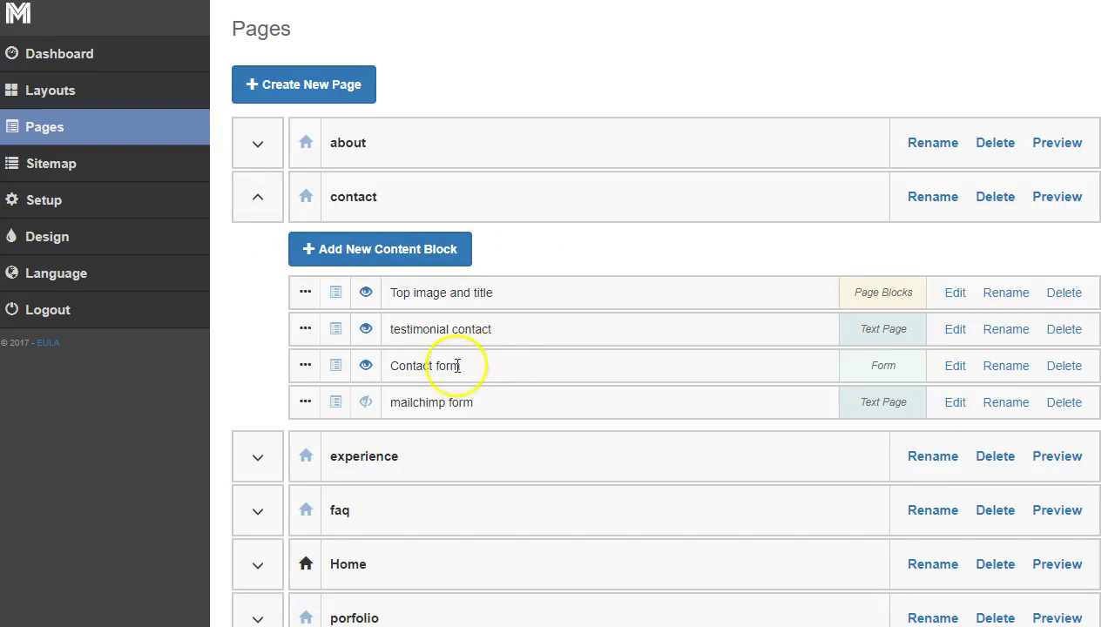
Hide the contact page's Contact form block and show its mailchimp form block instead.
left_click(366, 367)
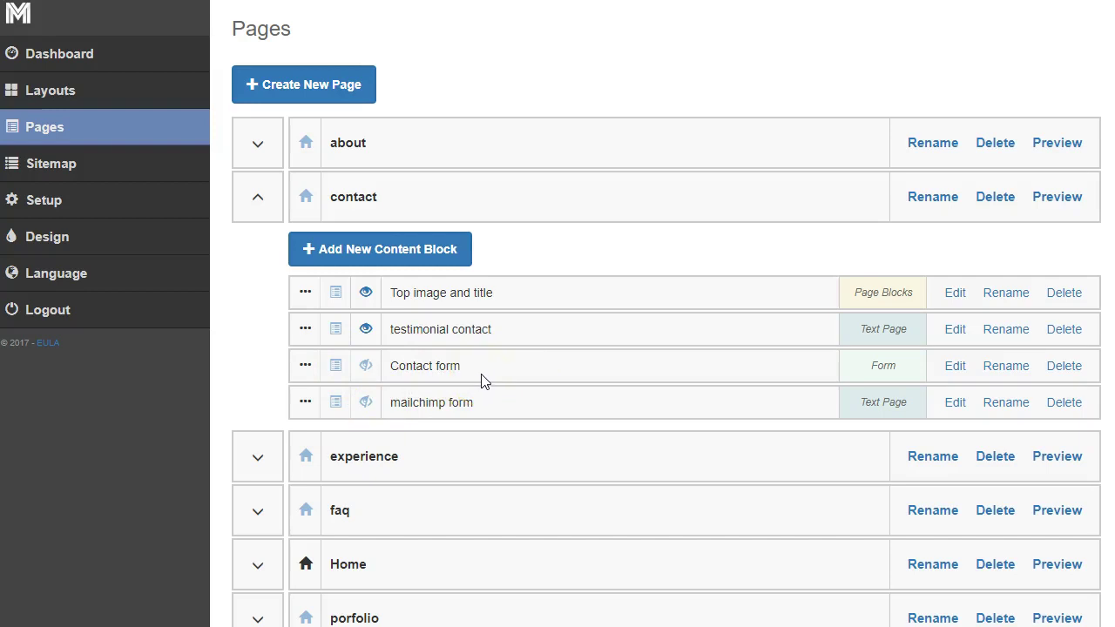
left_click(366, 403)
Open the mailchimp form block for editing and examine its description, background color, columns, maximum width and text alignment settings.
left_click(954, 405)
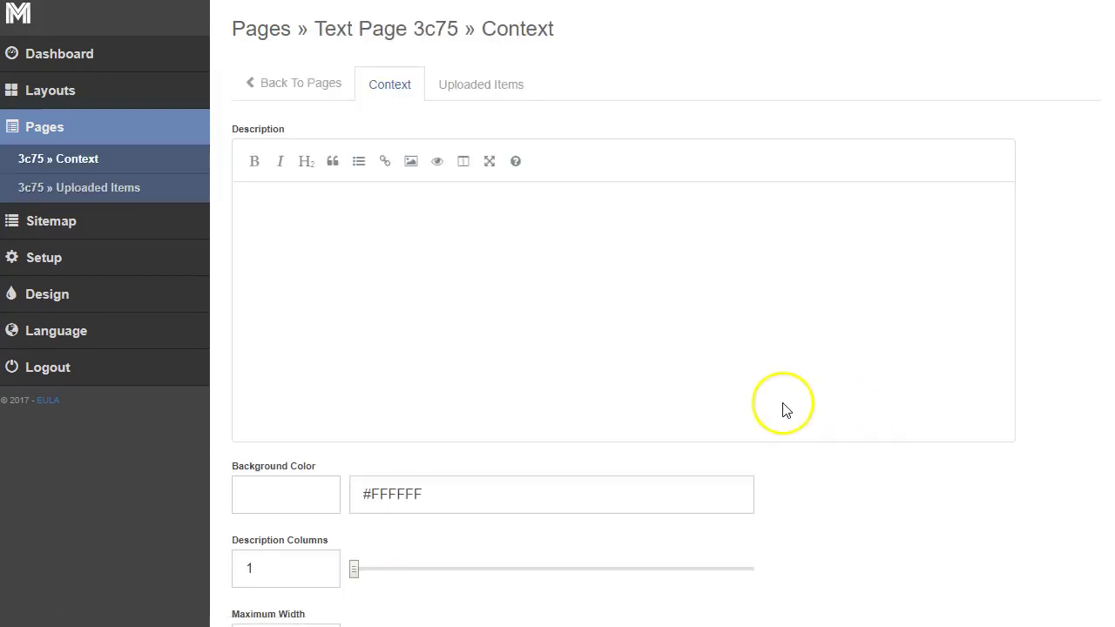
left_click(299, 203)
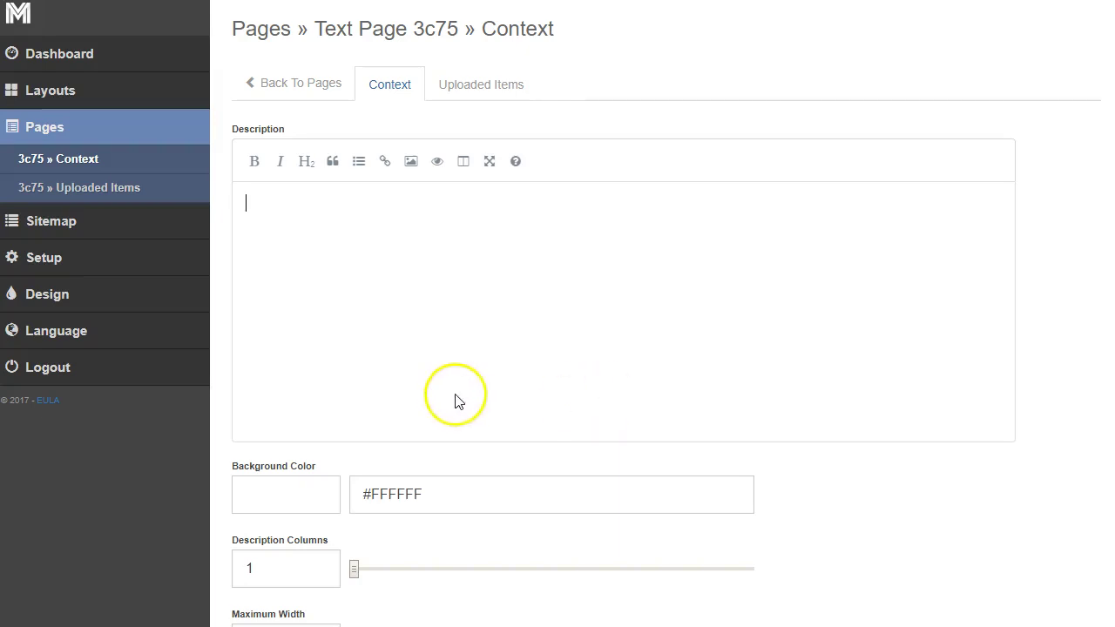
scroll(433, 417, "down", 2)
scroll(378, 505, "up", 1)
scroll(256, 597, "down", 1)
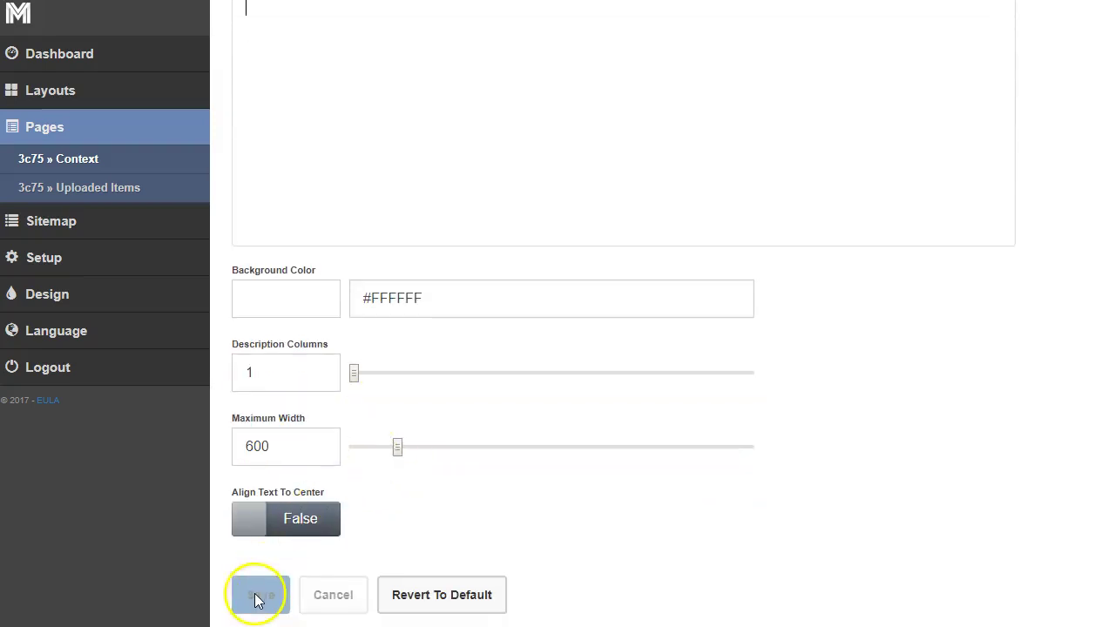
scroll(601, 391, "up", 2)
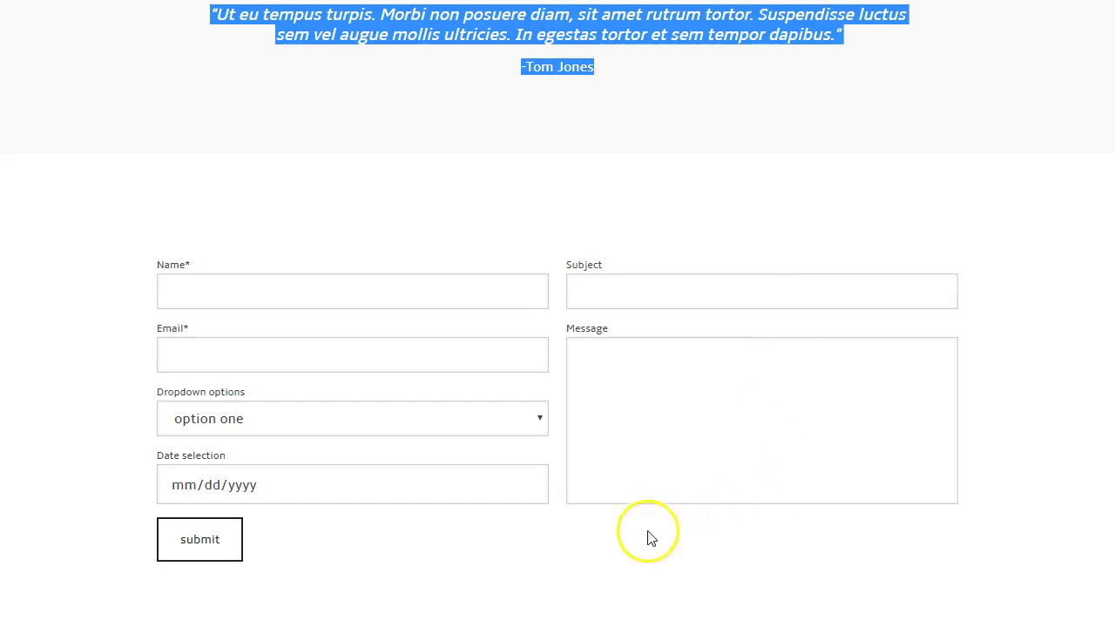
Look over the contact form and footer of the live Contact page, including the footer's social icons.
left_click(635, 554)
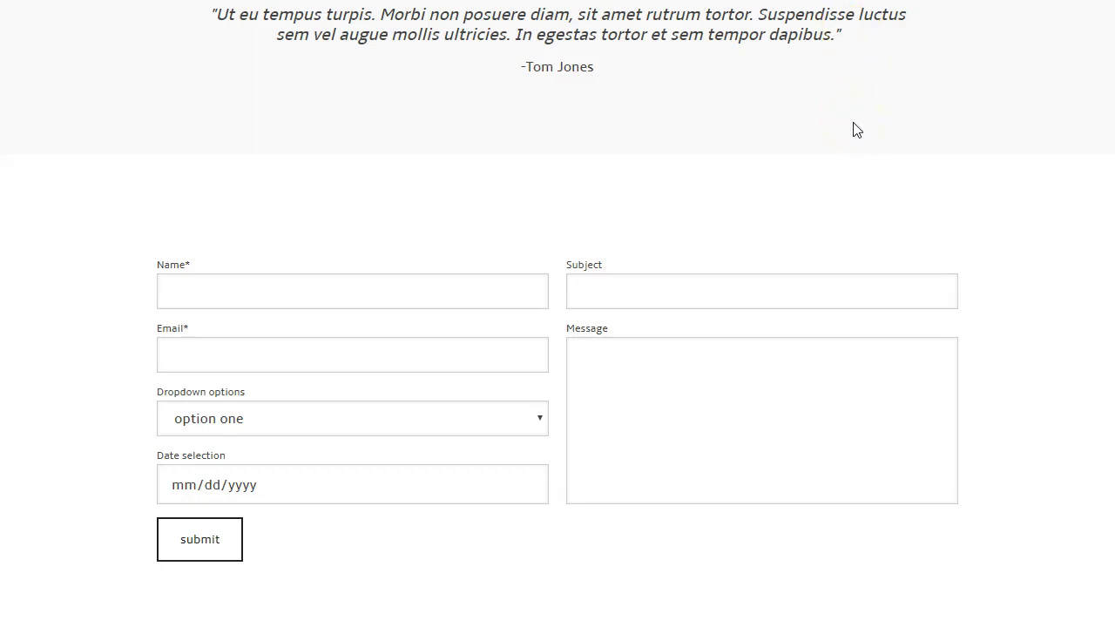
scroll(902, 148, "down", 5)
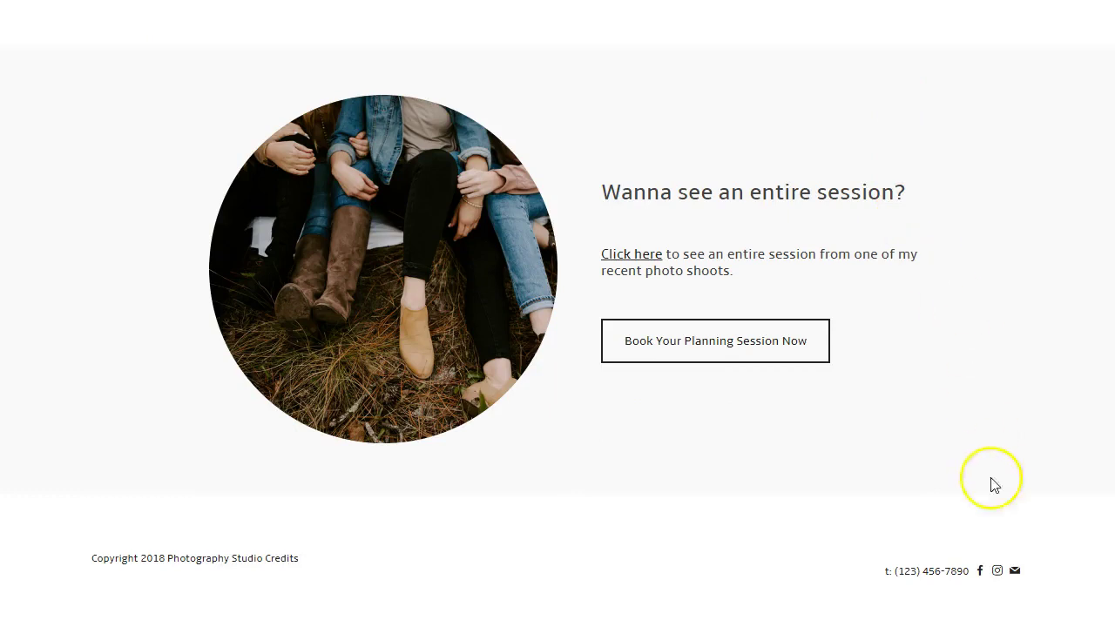
double_click(996, 570)
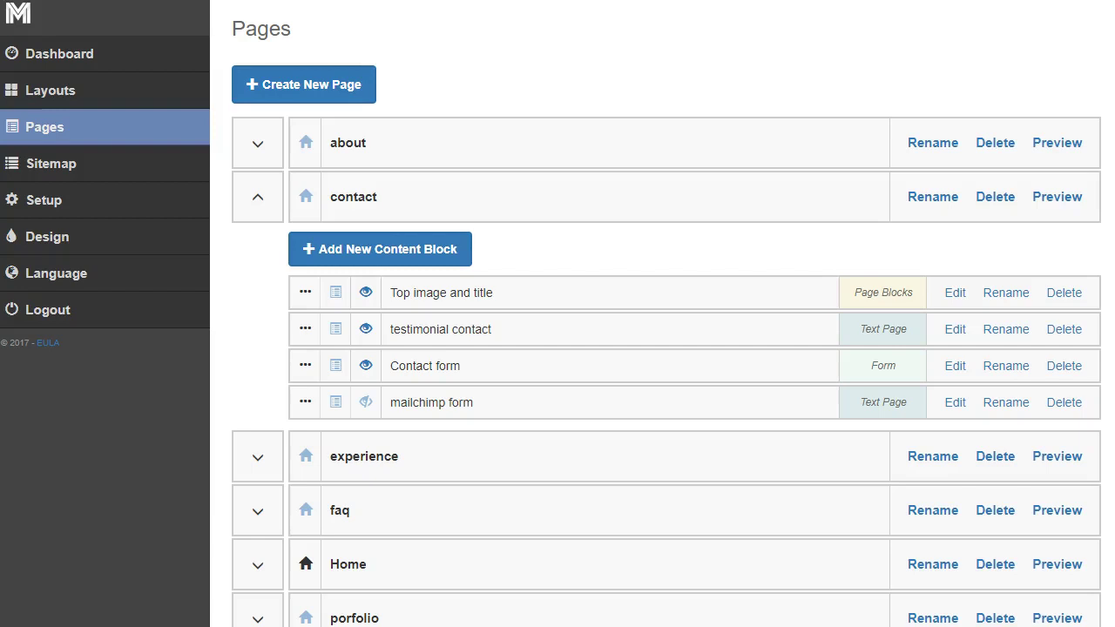
Open the site's Setup settings and highlight the copyright and credits text in the Footer Left field.
left_click(76, 215)
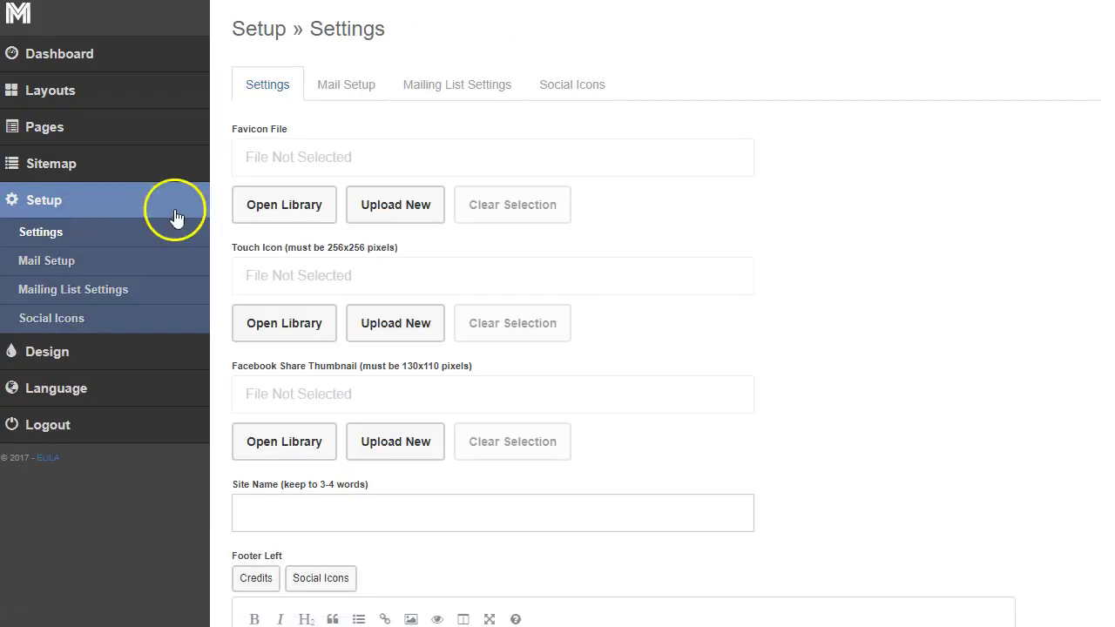
scroll(419, 213, "down", 7)
scroll(421, 206, "up", 1)
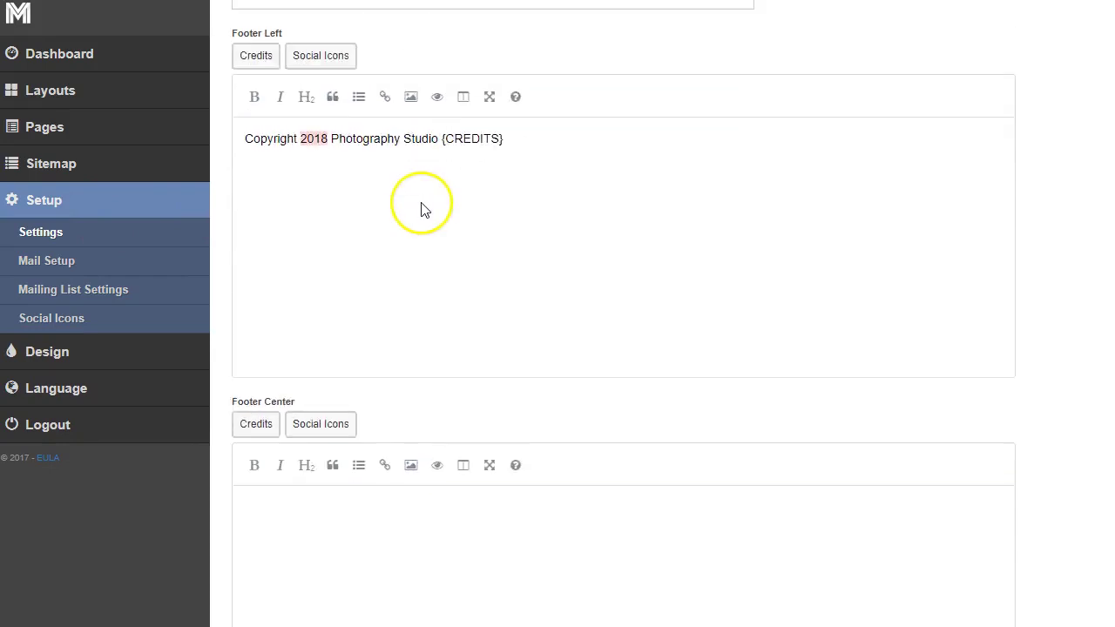
left_click_drag(526, 140, 270, 142)
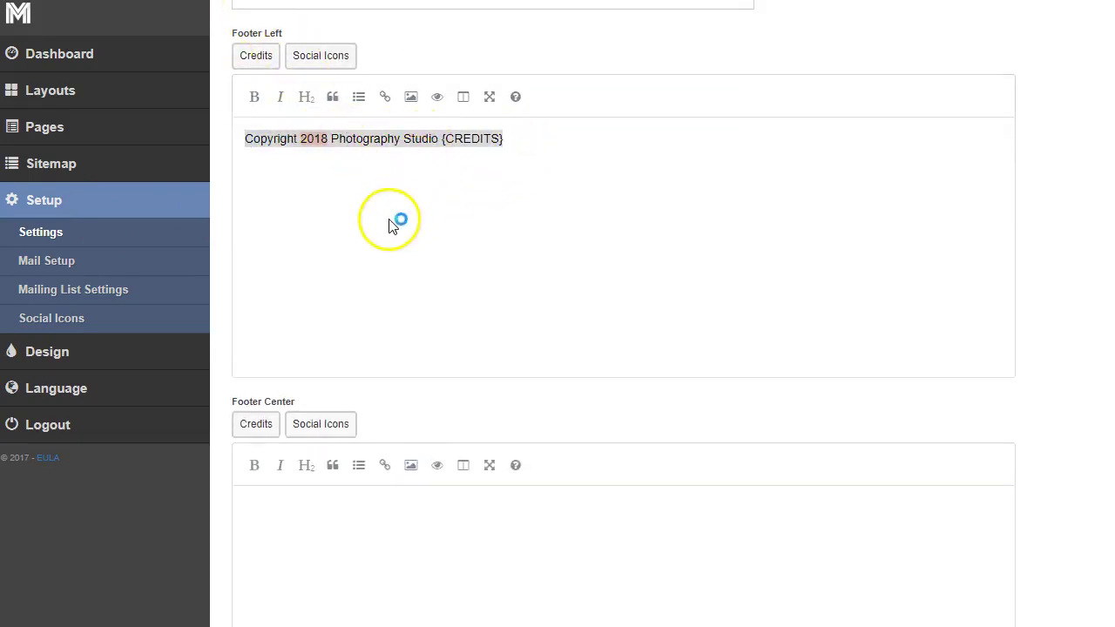
Examine the Footer Right field, highlighting its phone number, and look over the browser title and meta tag fields below.
scroll(393, 224, "down", 3)
scroll(388, 237, "down", 5)
left_click(338, 179)
left_click_drag(338, 179, 243, 179)
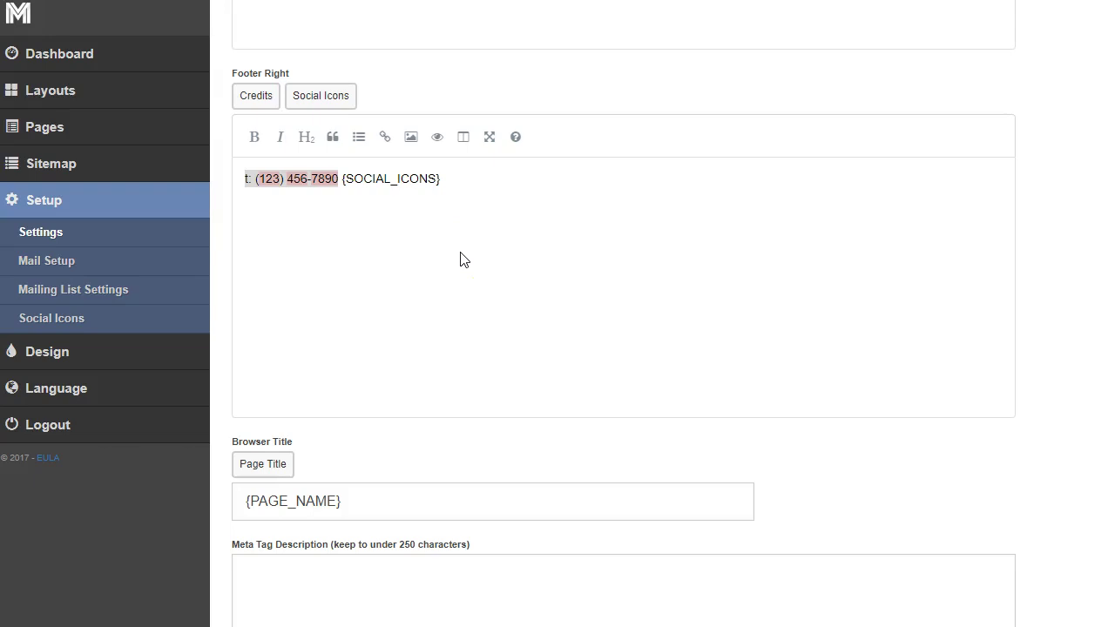
scroll(453, 265, "down", 5)
scroll(325, 280, "up", 5)
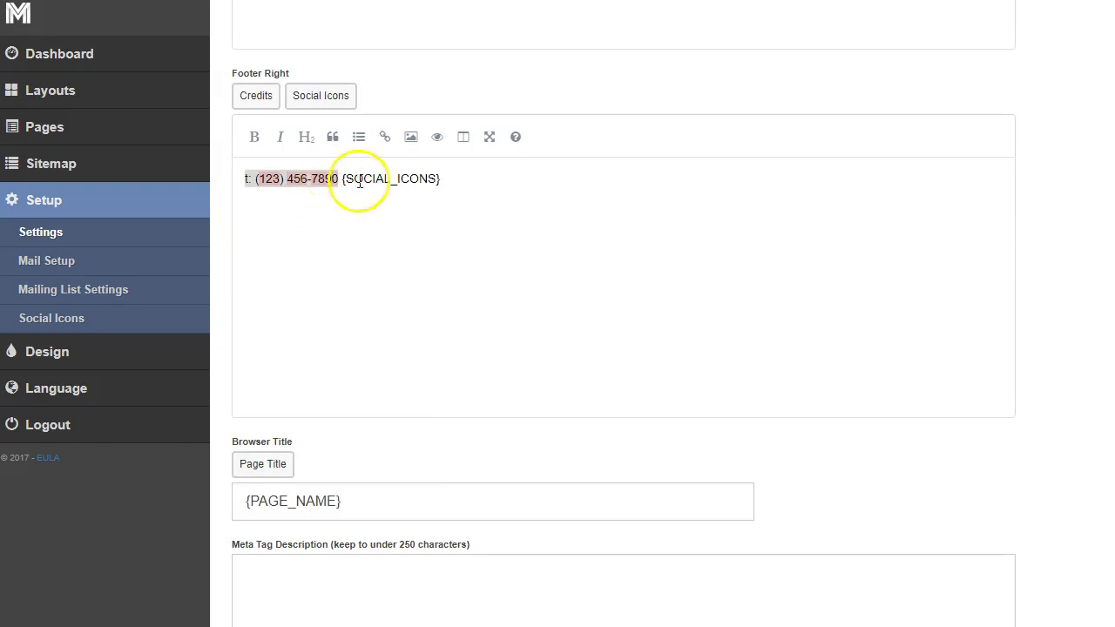
Highlight the social icons placeholder and phone number in the Footer Right field, and review the remaining settings down to the save option.
left_click(438, 177)
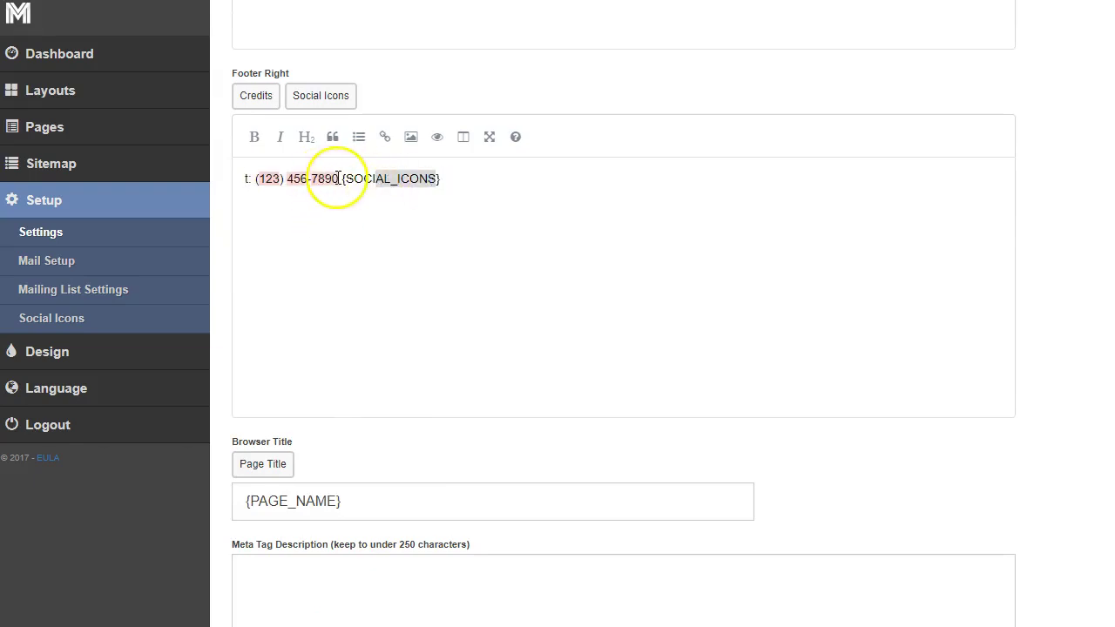
left_click_drag(339, 180, 211, 180)
scroll(316, 165, "up", 3)
scroll(316, 182, "down", 6)
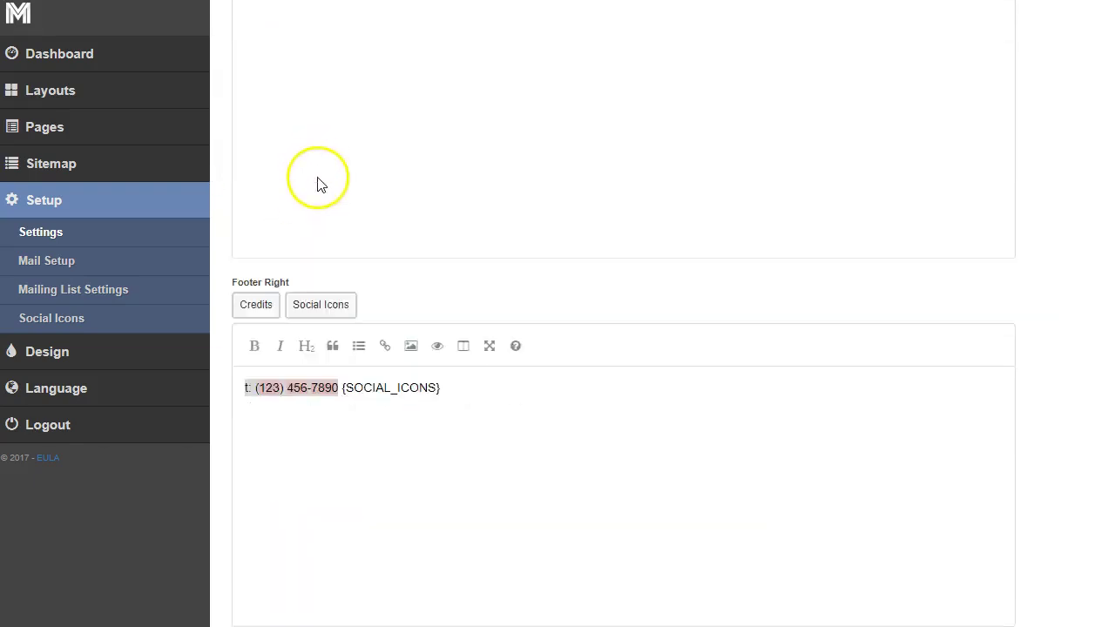
scroll(318, 218, "down", 7)
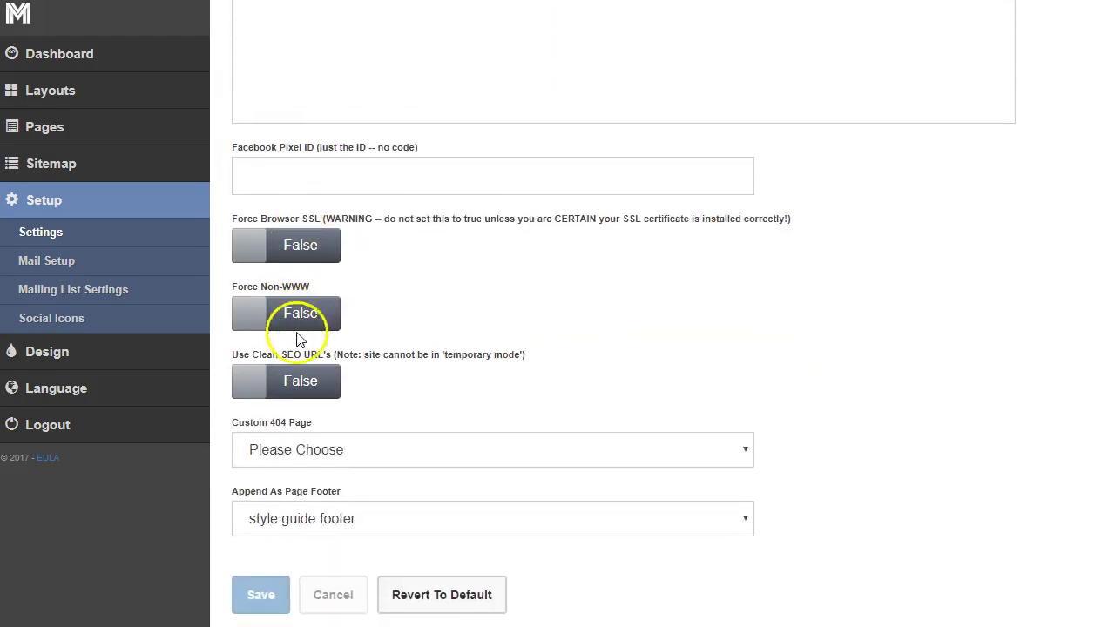
left_click(265, 599)
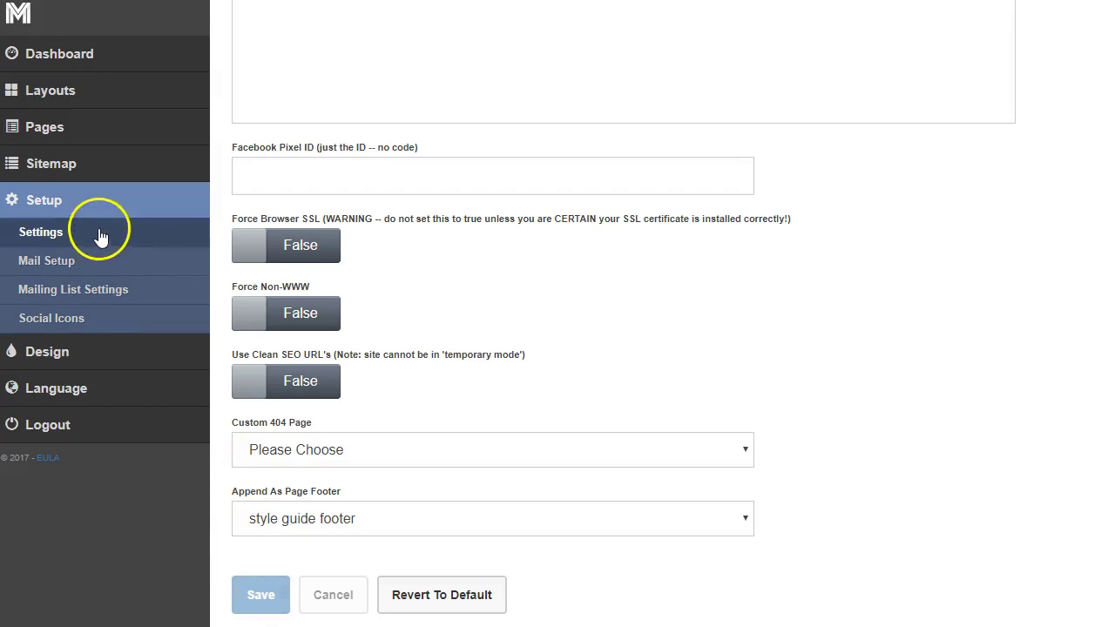
Open the Social Icons setup and highlight the Facebook, Instagram and Mail link fields.
scroll(466, 242, "up", 2)
scroll(466, 241, "up", 10)
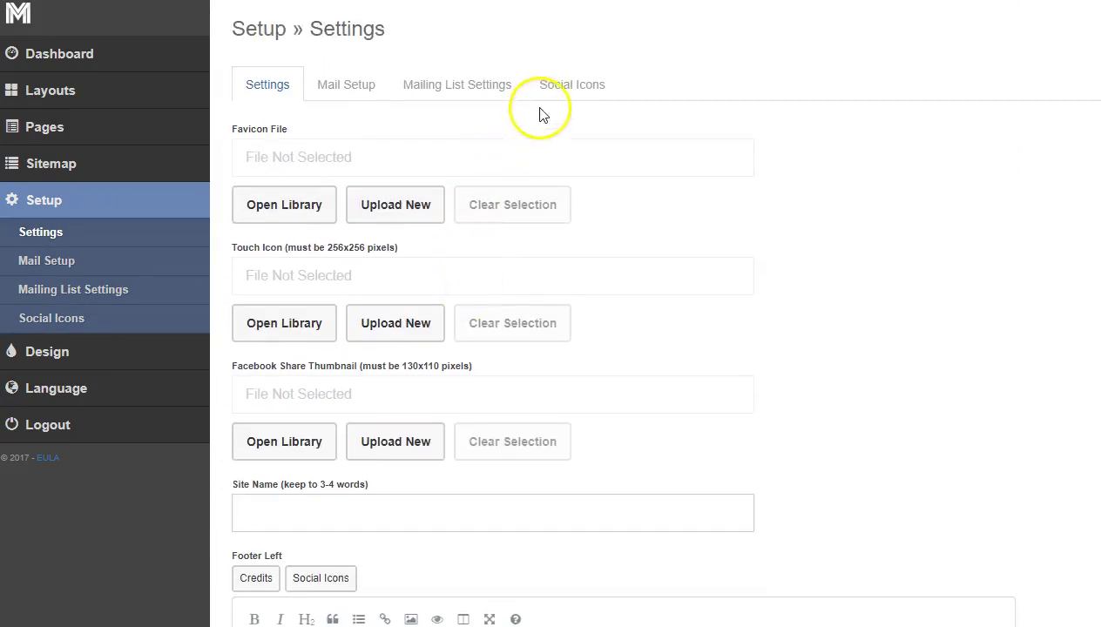
left_click(582, 89)
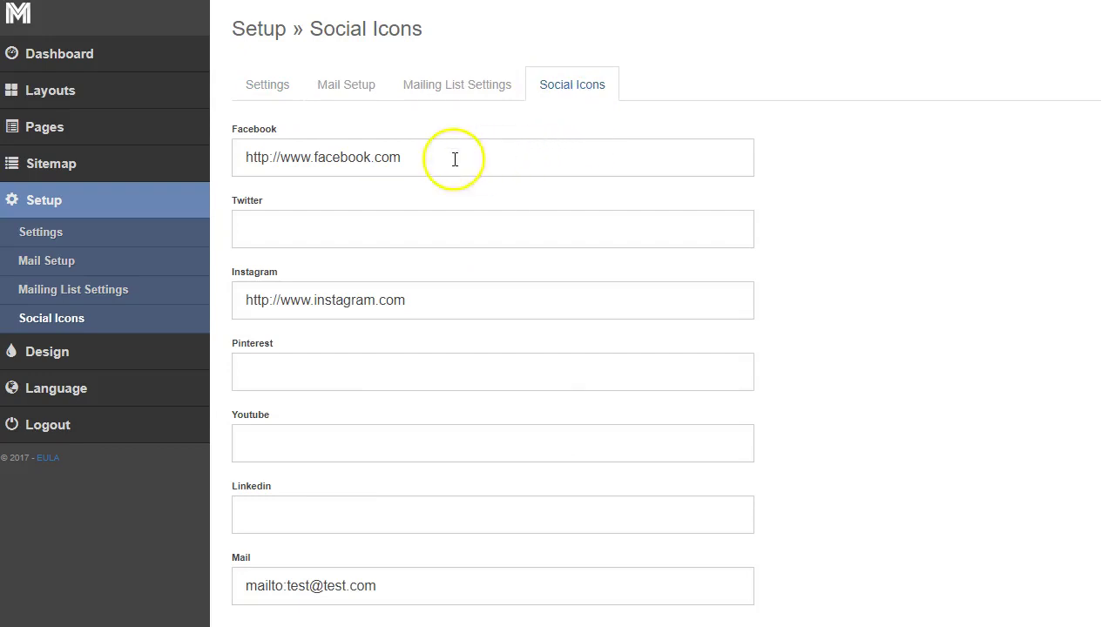
left_click_drag(425, 157, 240, 156)
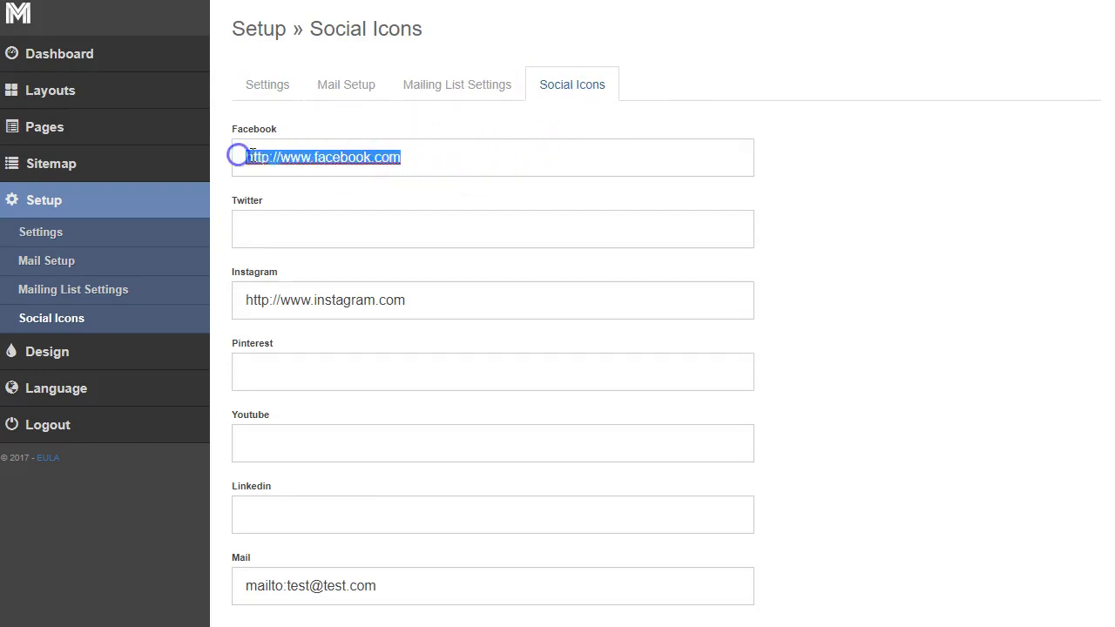
left_click_drag(451, 304, 237, 300)
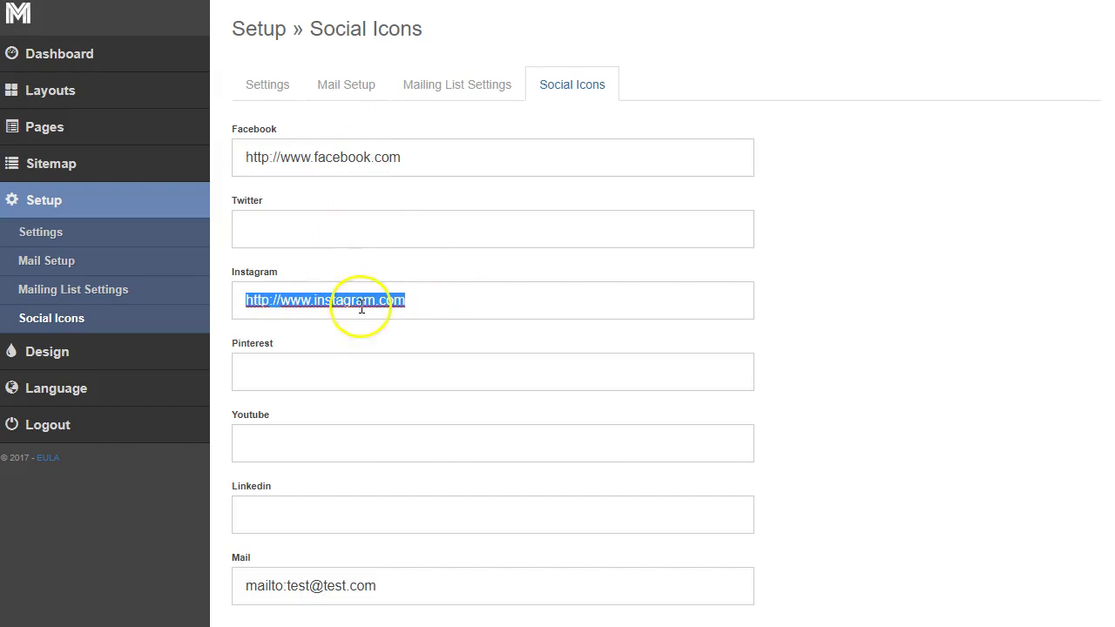
scroll(395, 342, "down", 1)
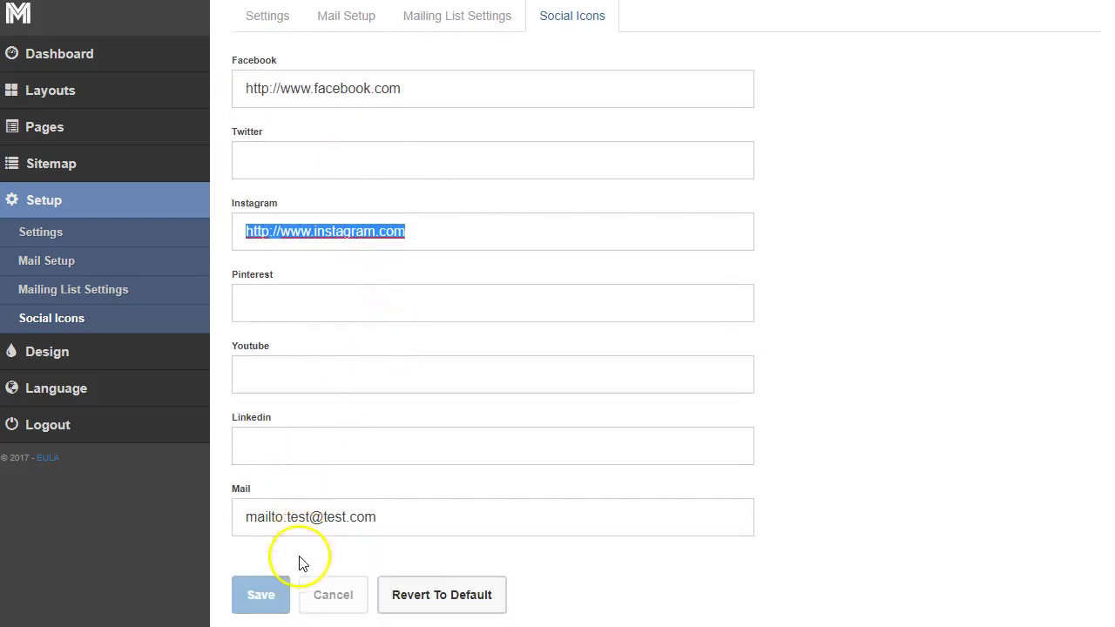
left_click_drag(383, 517, 249, 515)
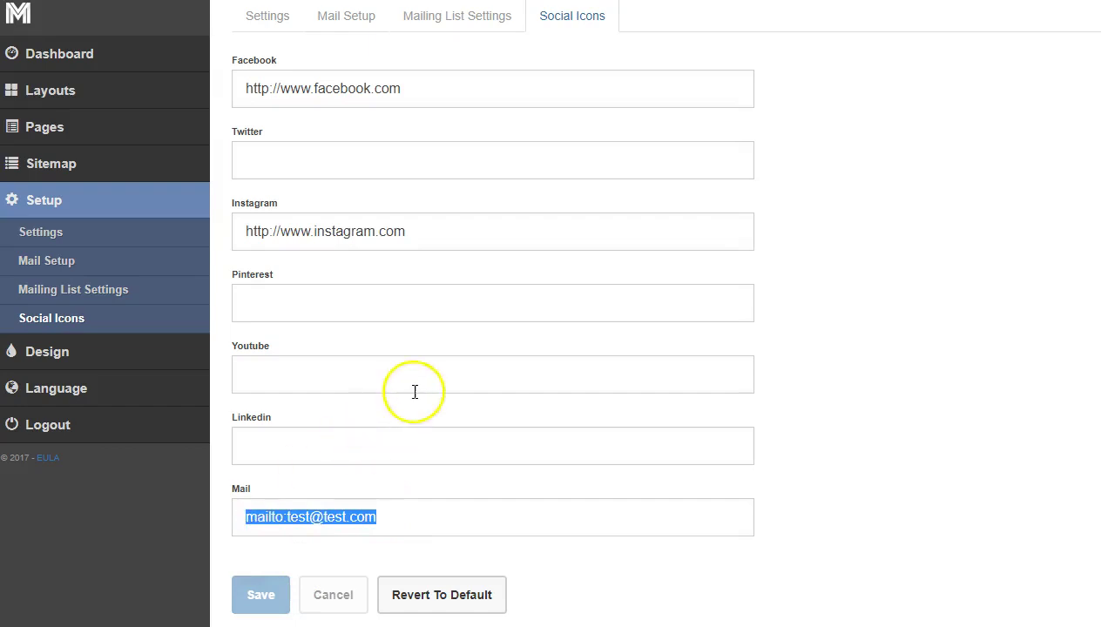
left_click(385, 514)
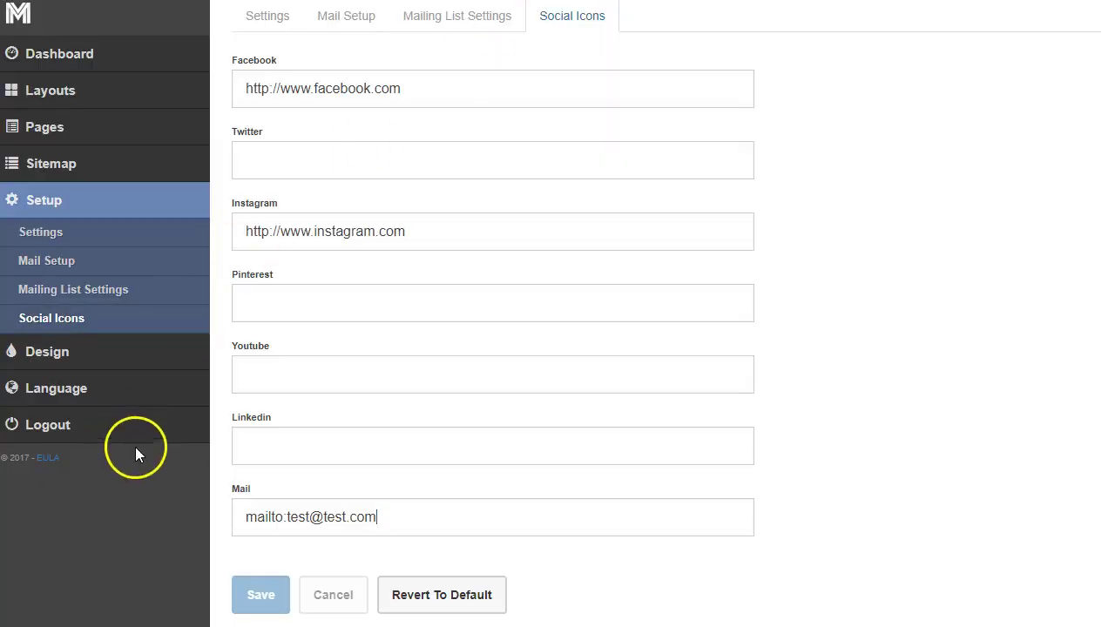
Return to the general Setup settings and examine the footer, browser title, meta tag, Analytics Embed Code and Facebook Pixel ID fields.
scroll(172, 370, "up", 1)
left_click(70, 202)
left_click(277, 87)
scroll(410, 368, "down", 13)
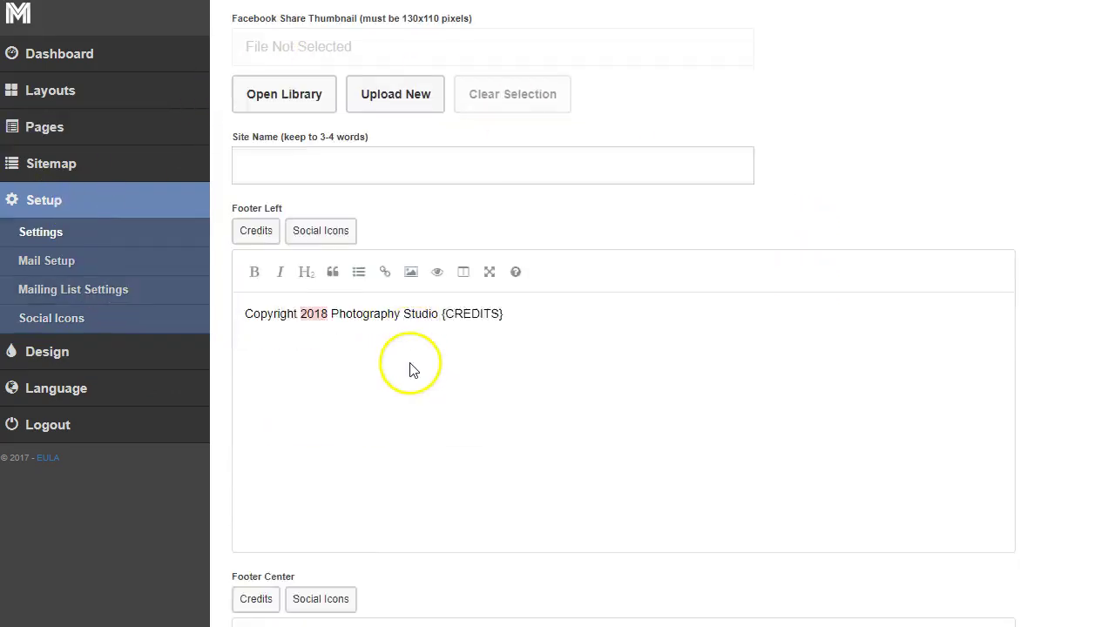
scroll(397, 367, "down", 10)
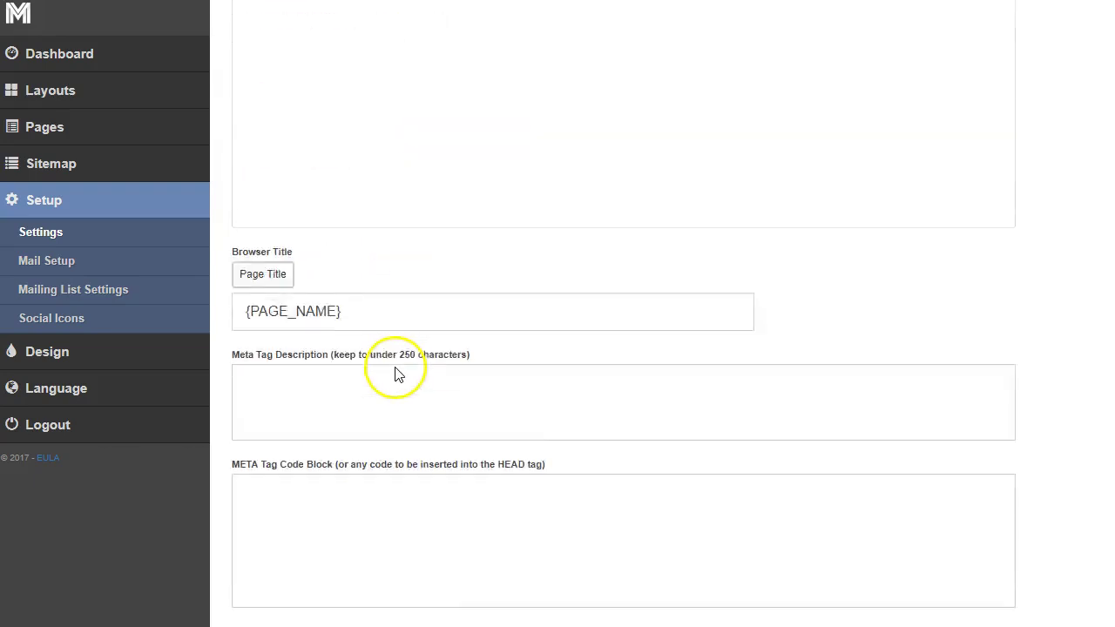
left_click(338, 235)
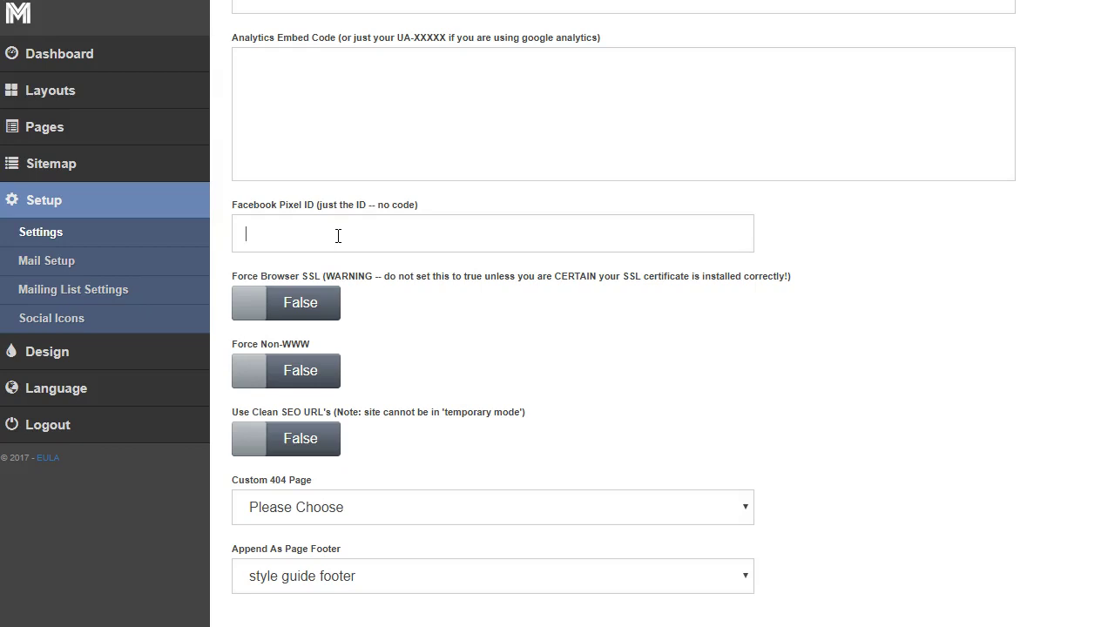
left_click(335, 233)
scroll(334, 231, "up", 2)
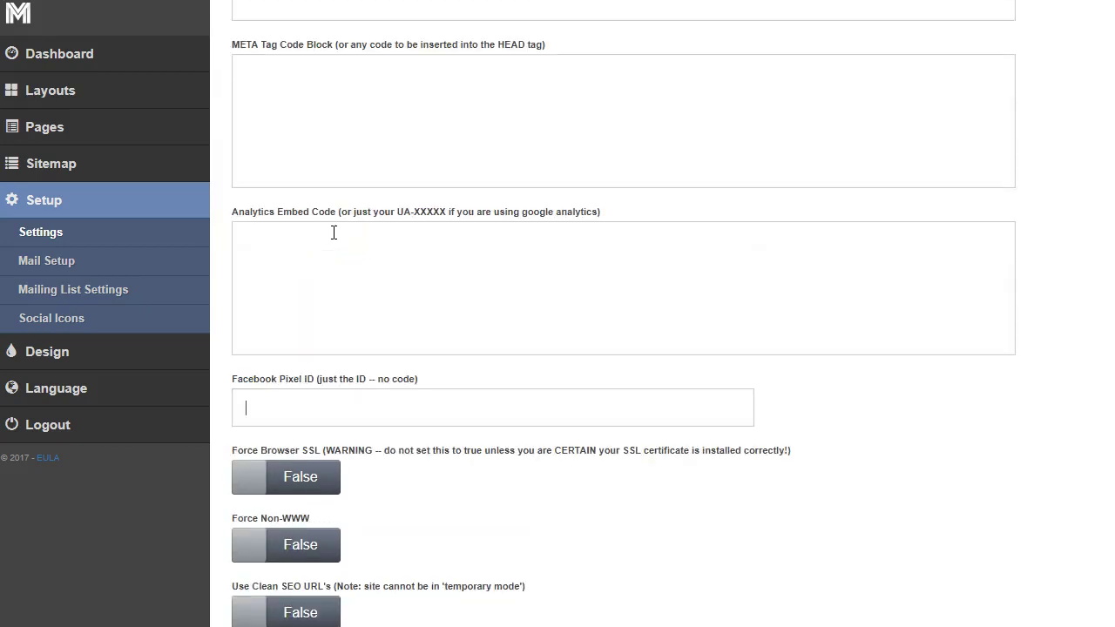
left_click(262, 233)
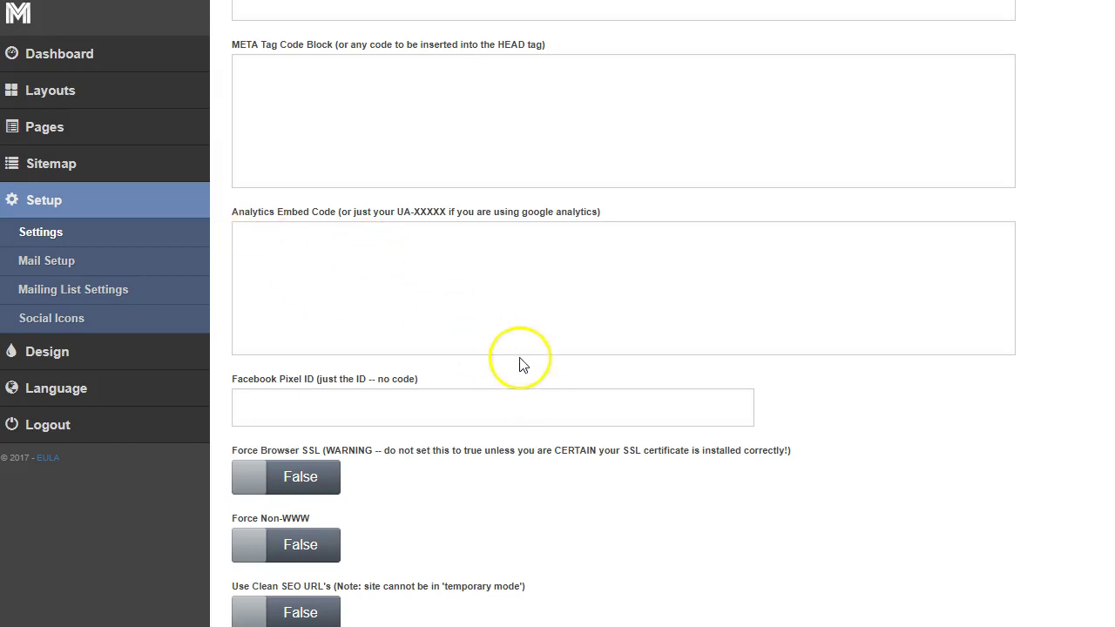
scroll(623, 349, "down", 1)
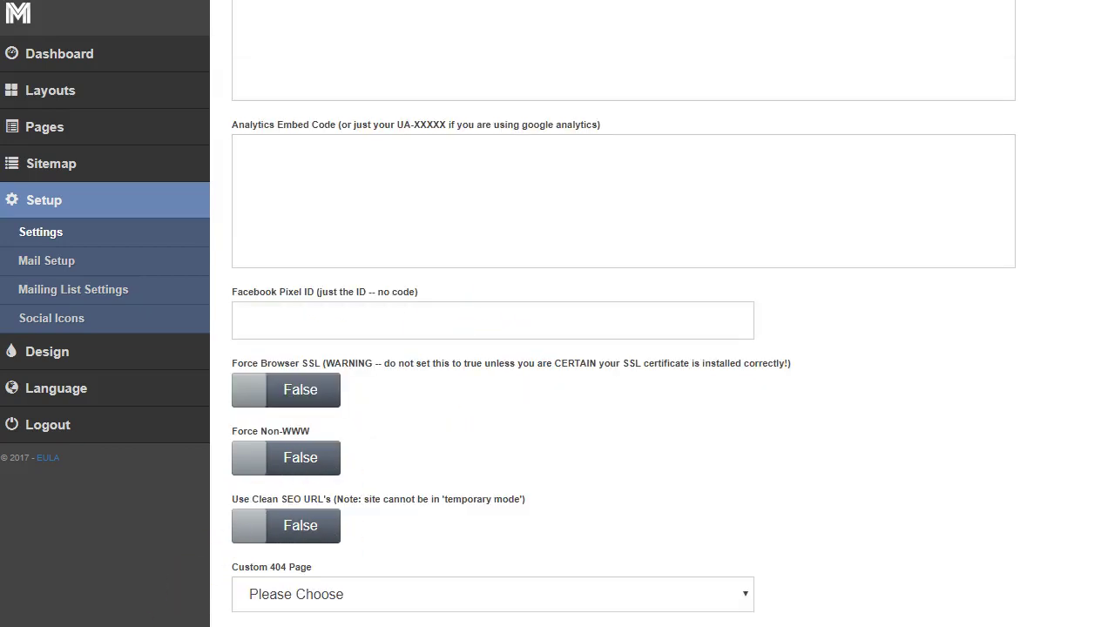
Open the Design section's Logo settings, check the top of the live page, and examine the Site Logo upload and logo text options.
left_click(102, 351)
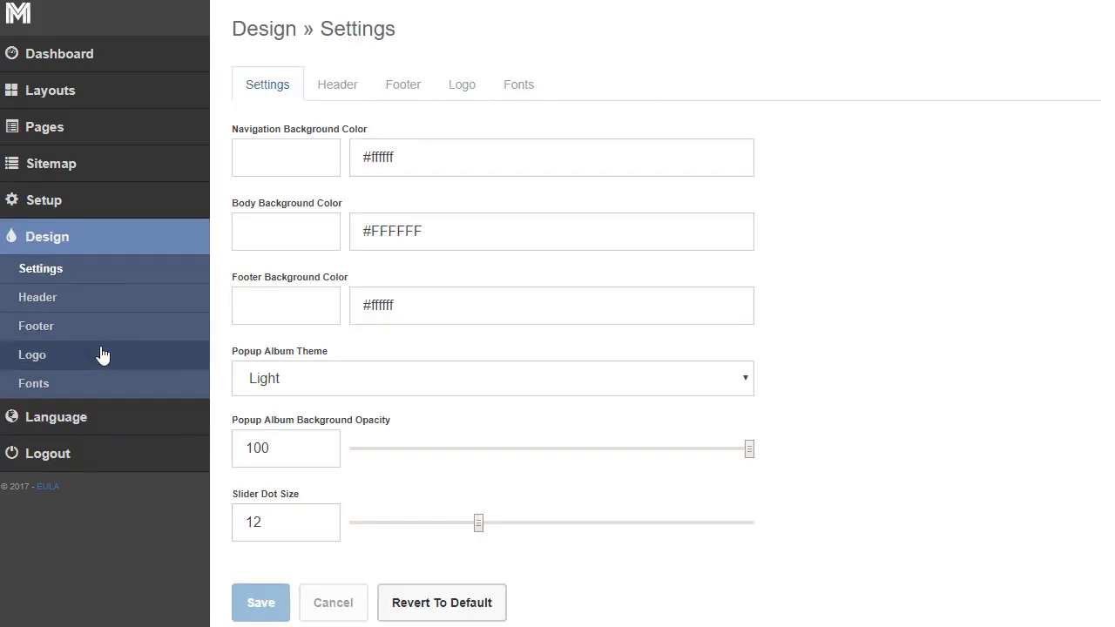
left_click(476, 94)
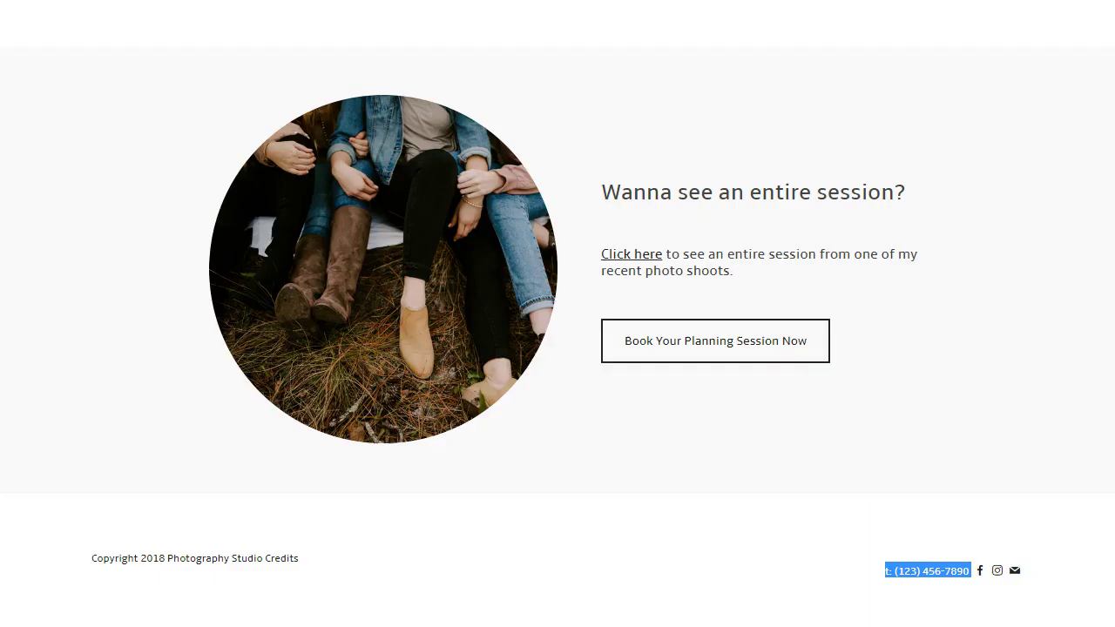
scroll(311, 236, "up", 10)
scroll(316, 250, "up", 2)
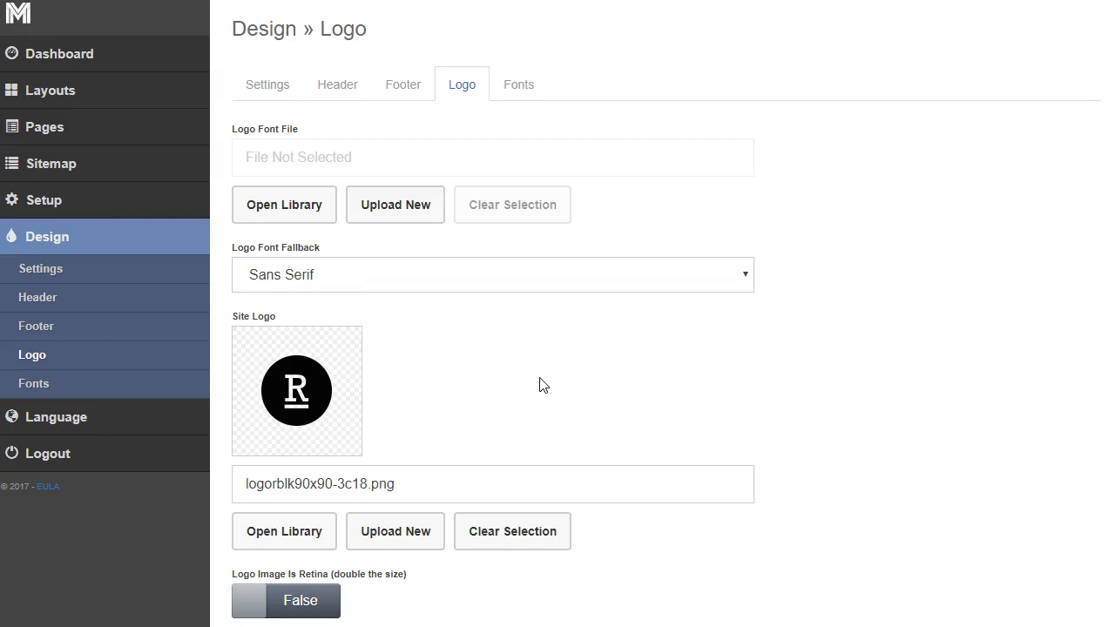
left_click(403, 531)
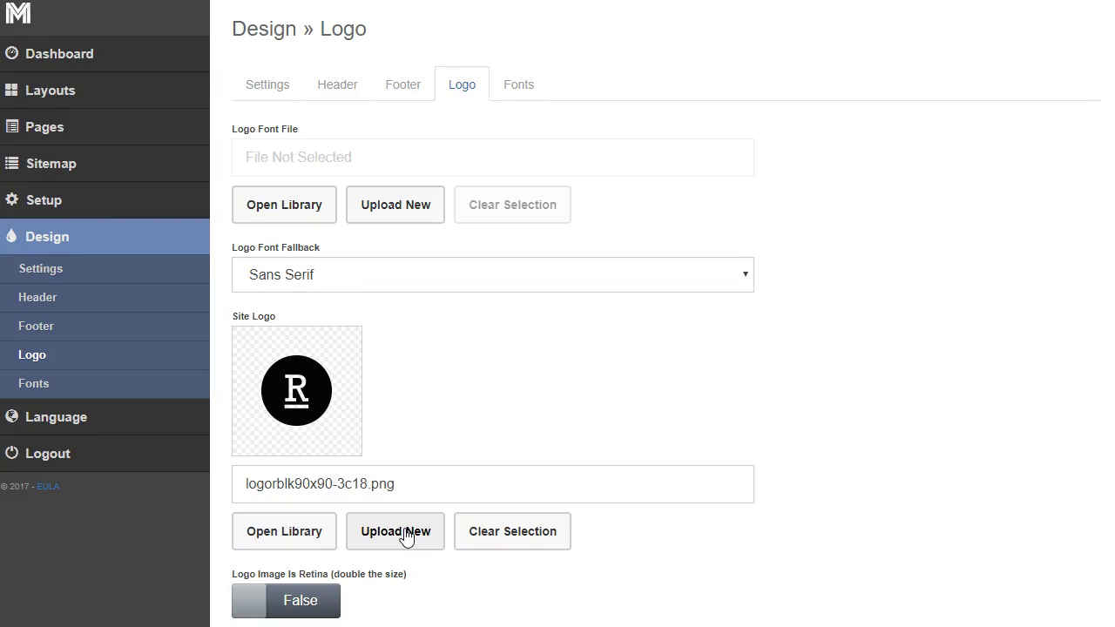
scroll(370, 535, "down", 4)
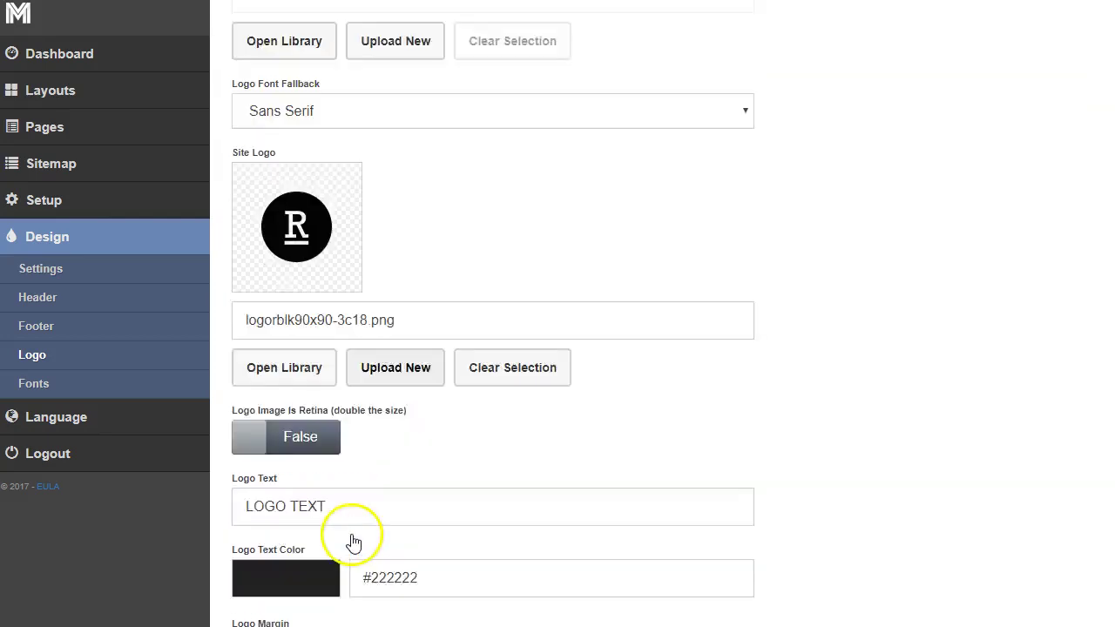